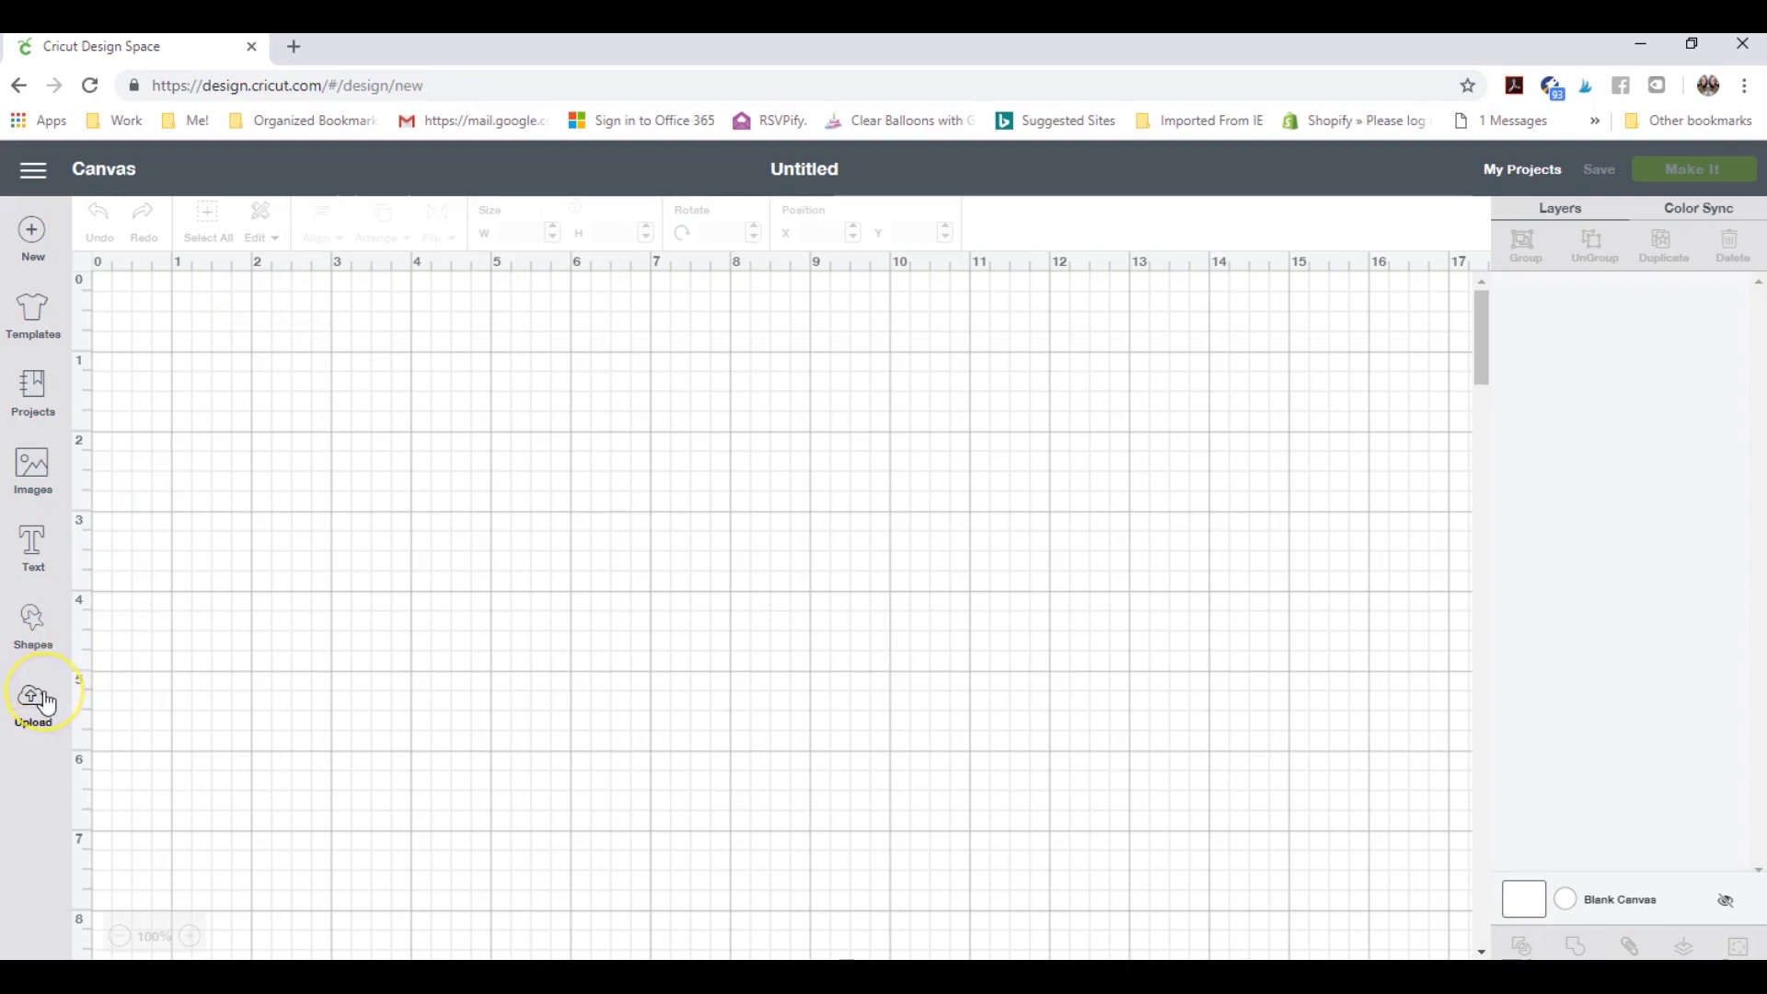
Start a new pattern fill upload from the blank canvas.
click(46, 702)
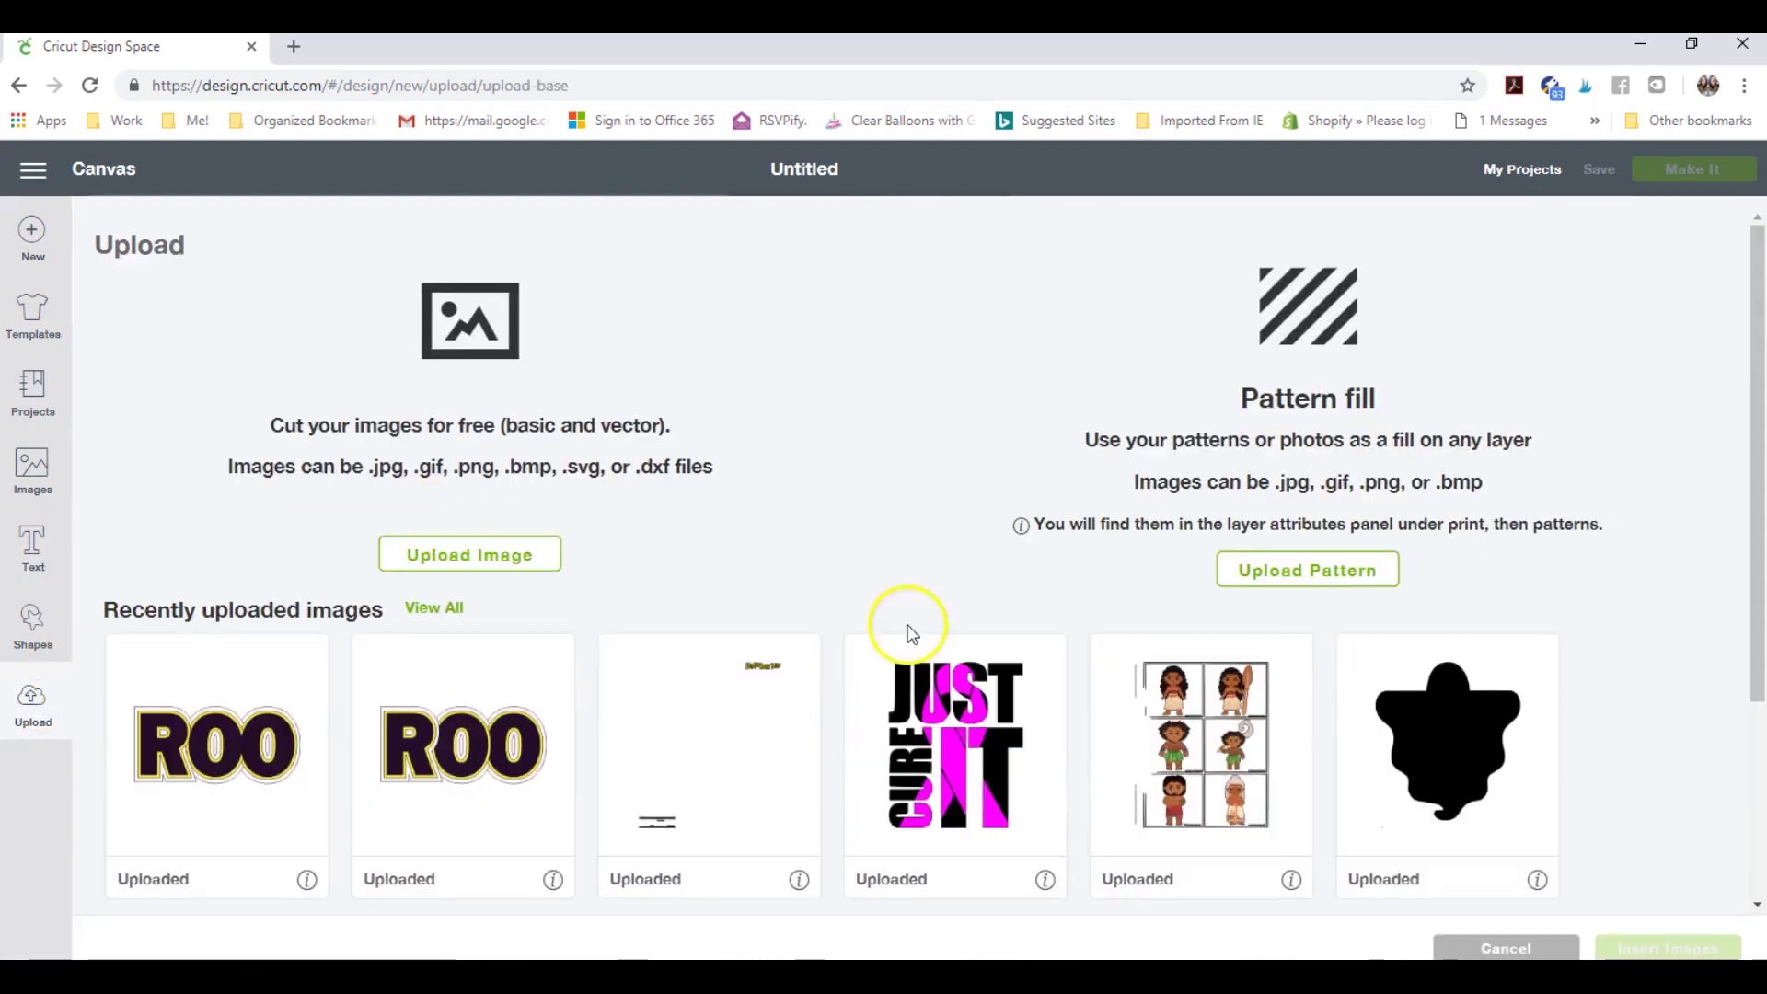
click(1315, 572)
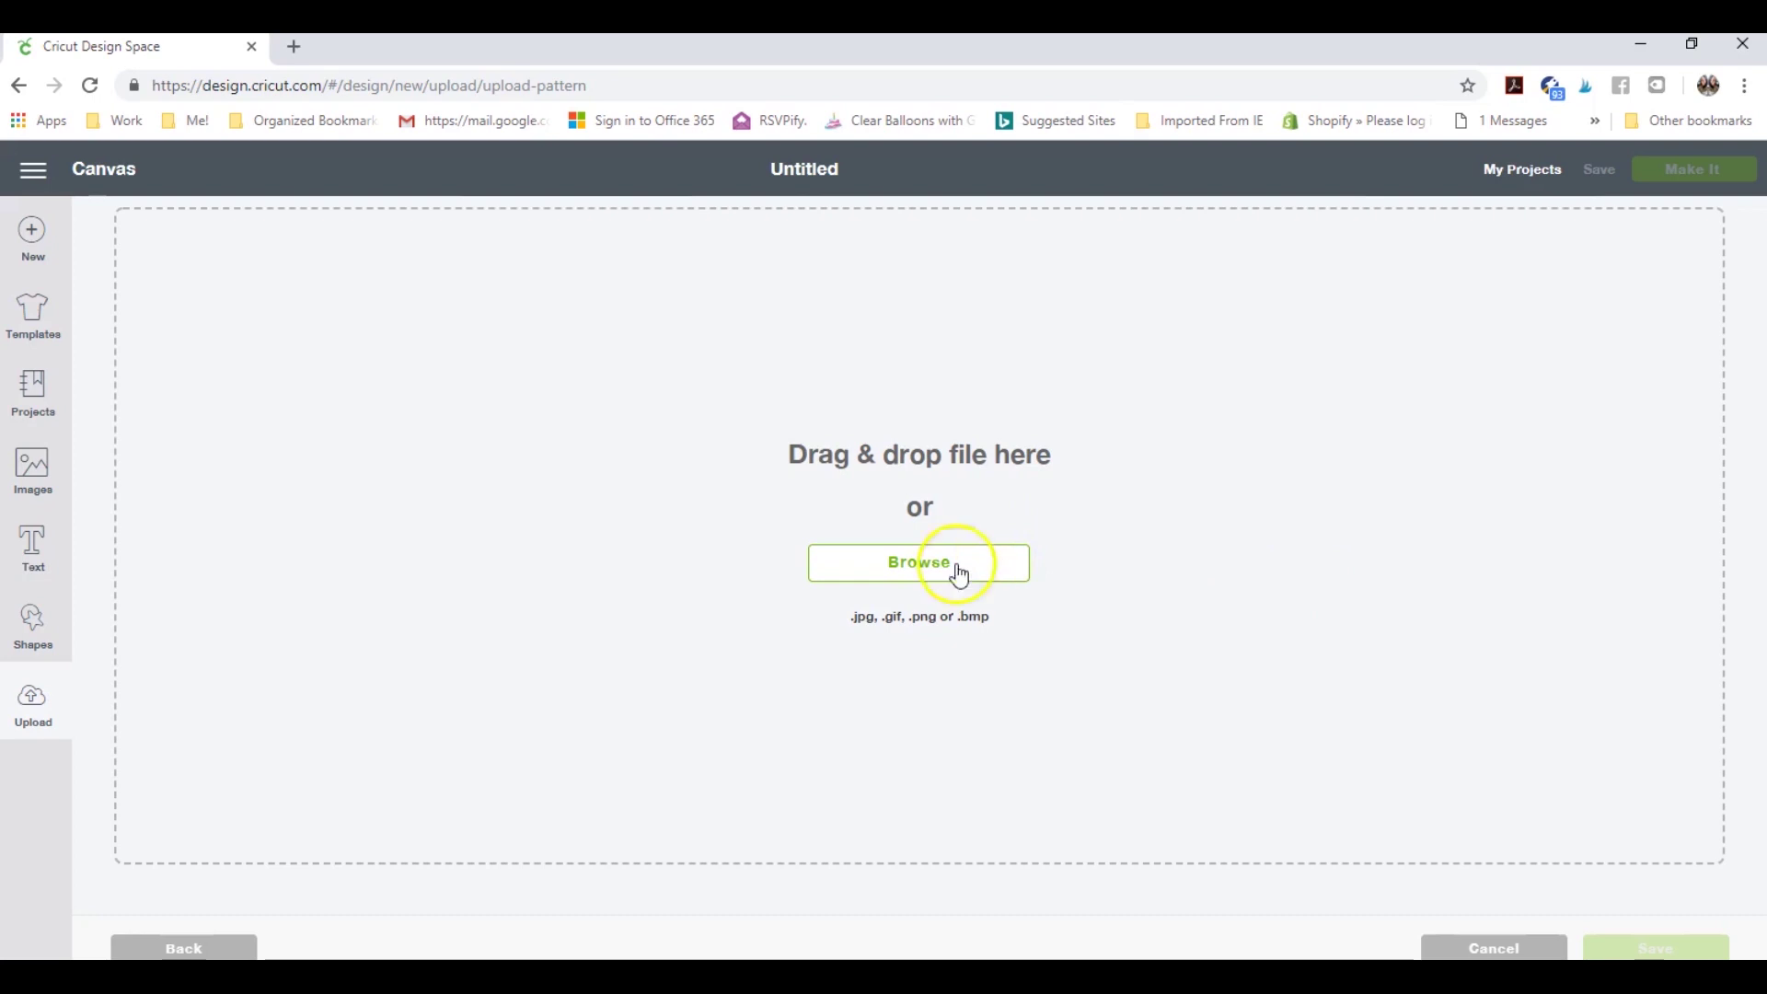
Search the web for "gold glitter background" in a separate browser tab, and return to the pattern upload page.
click(290, 47)
text(GOLD)
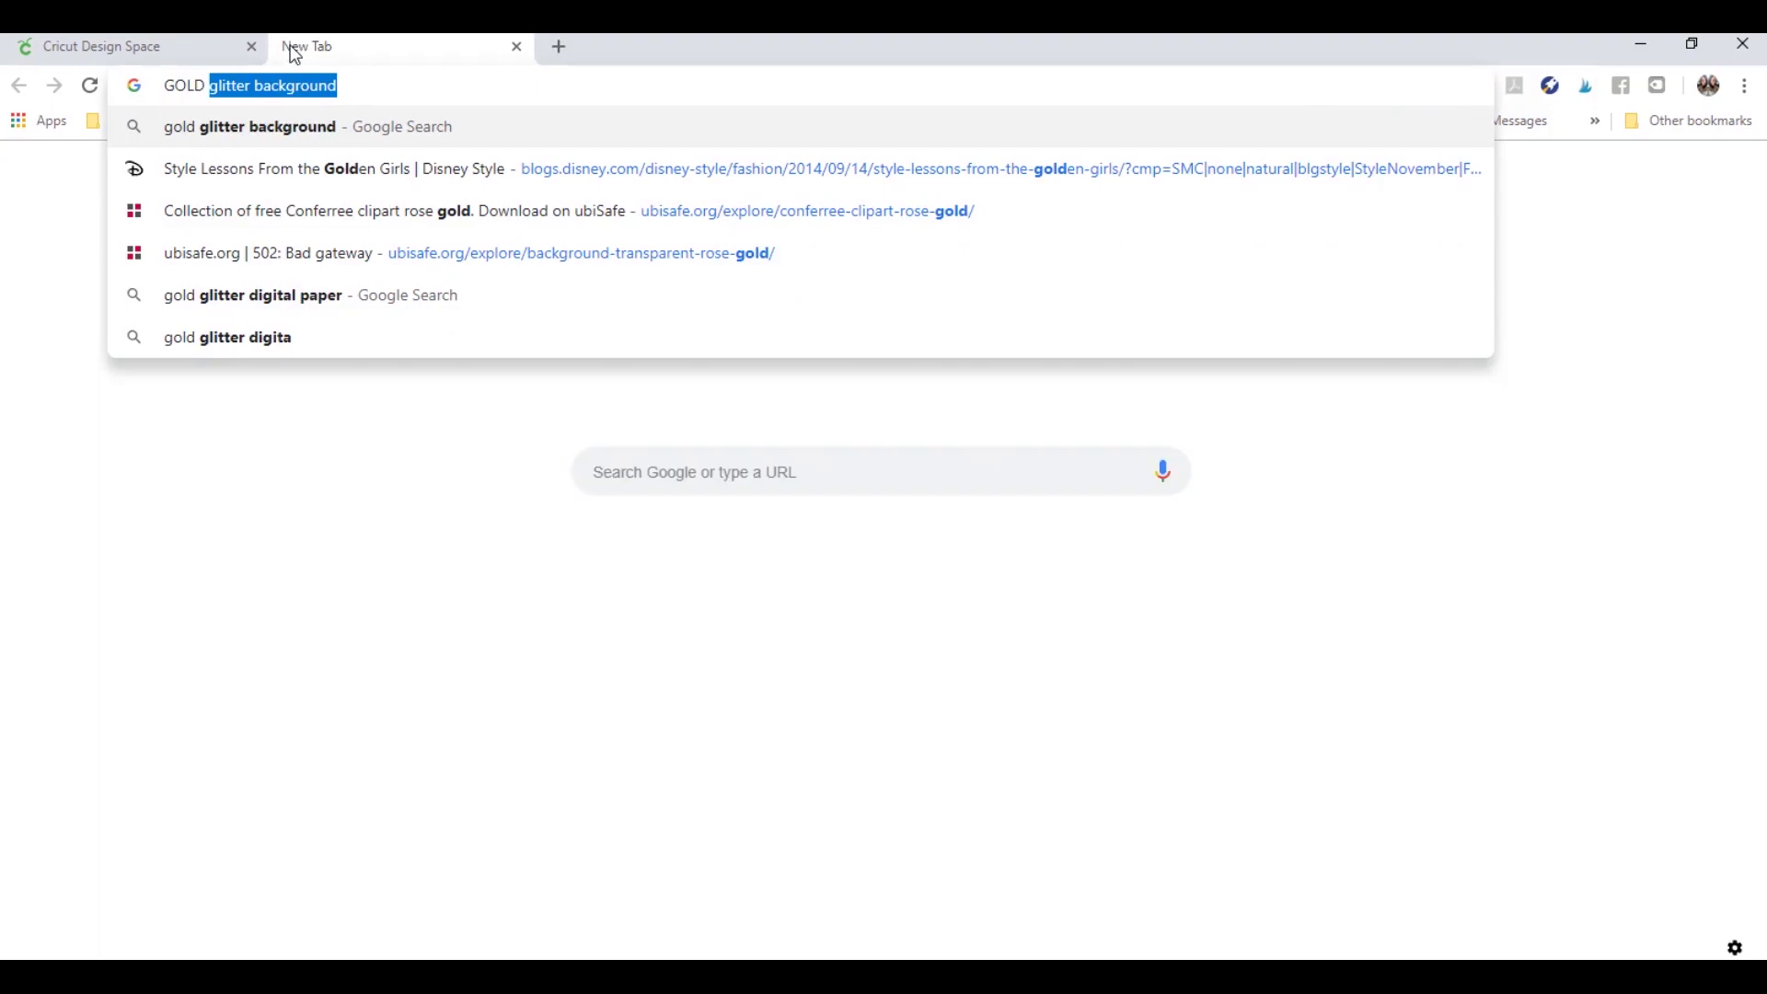
key(Return)
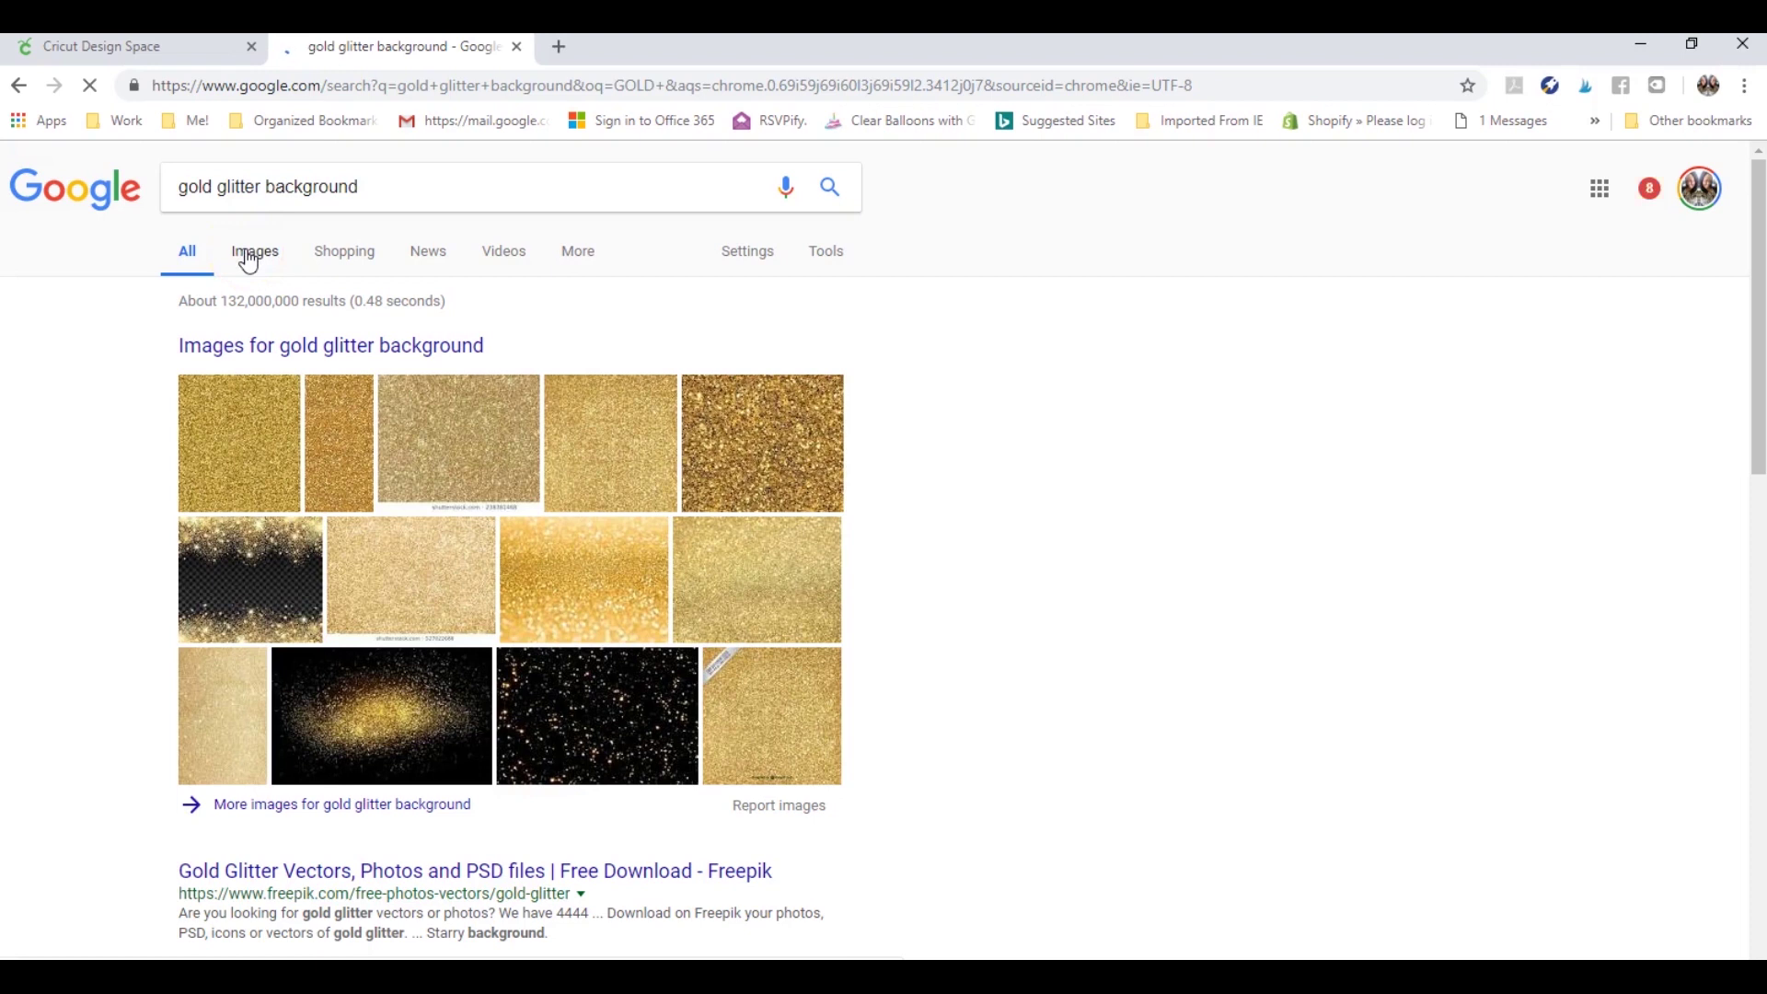
click(171, 48)
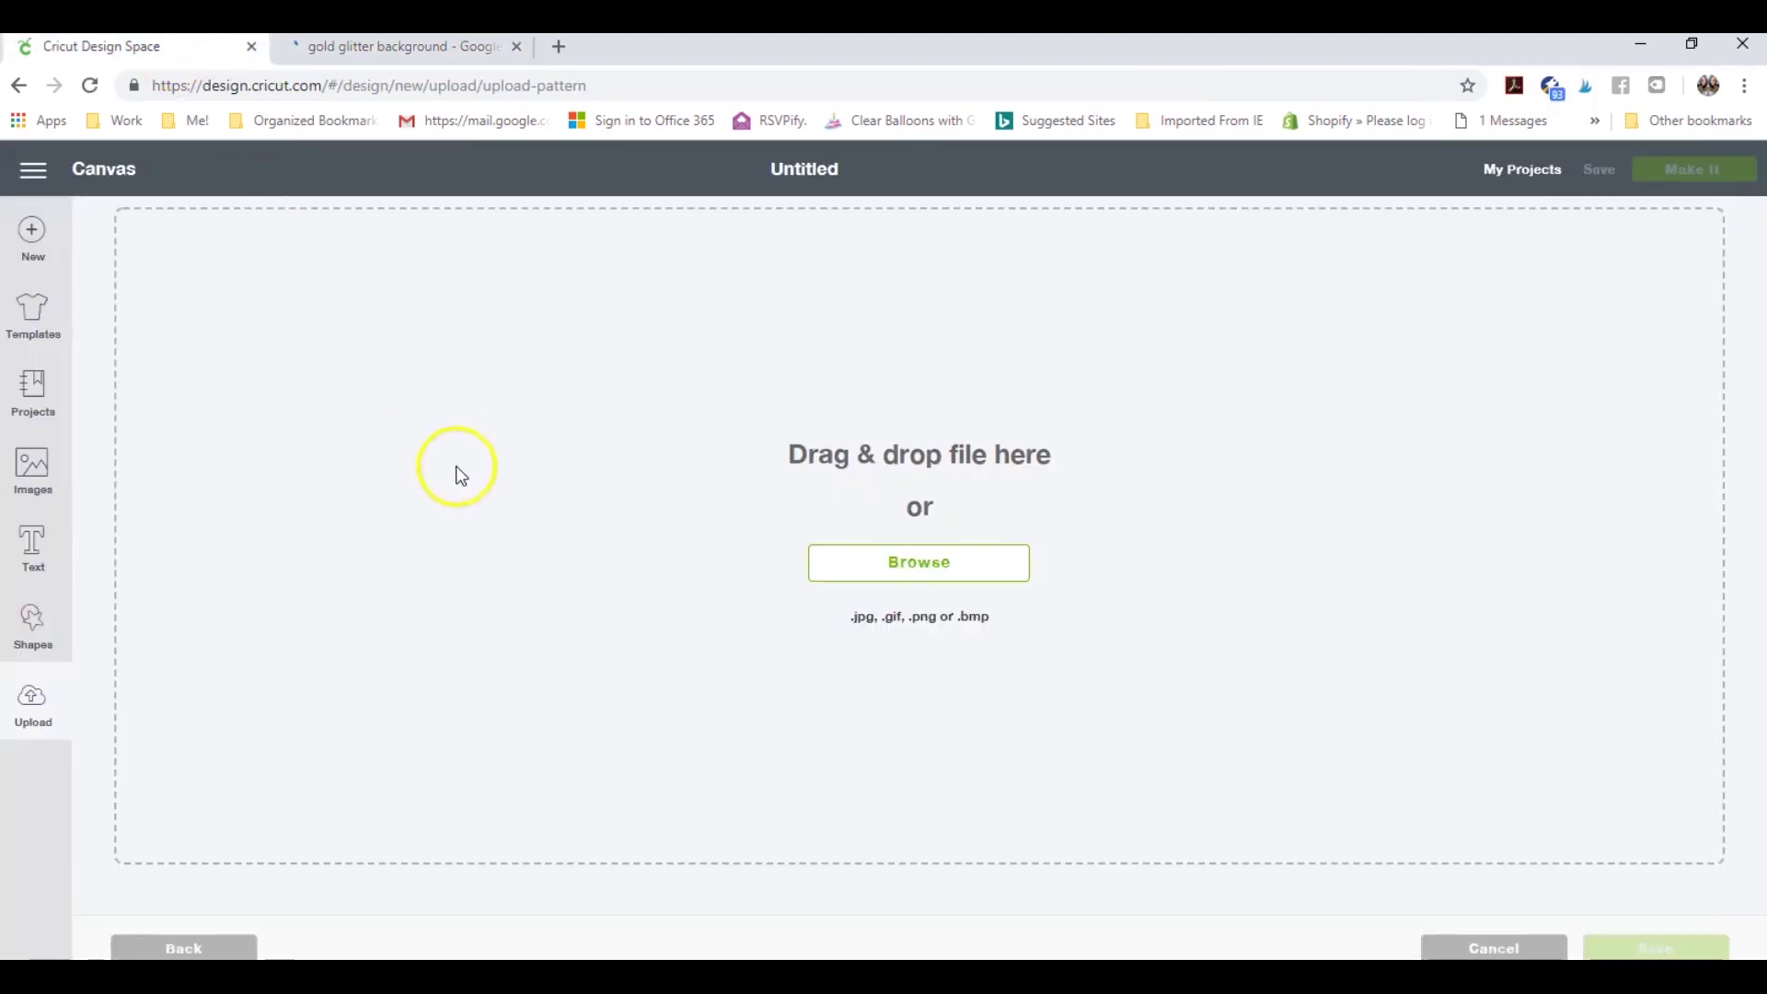
Choose the recent file "AlegraCreatives - Glitter Textures - 051" from the computer as the pattern image.
click(916, 572)
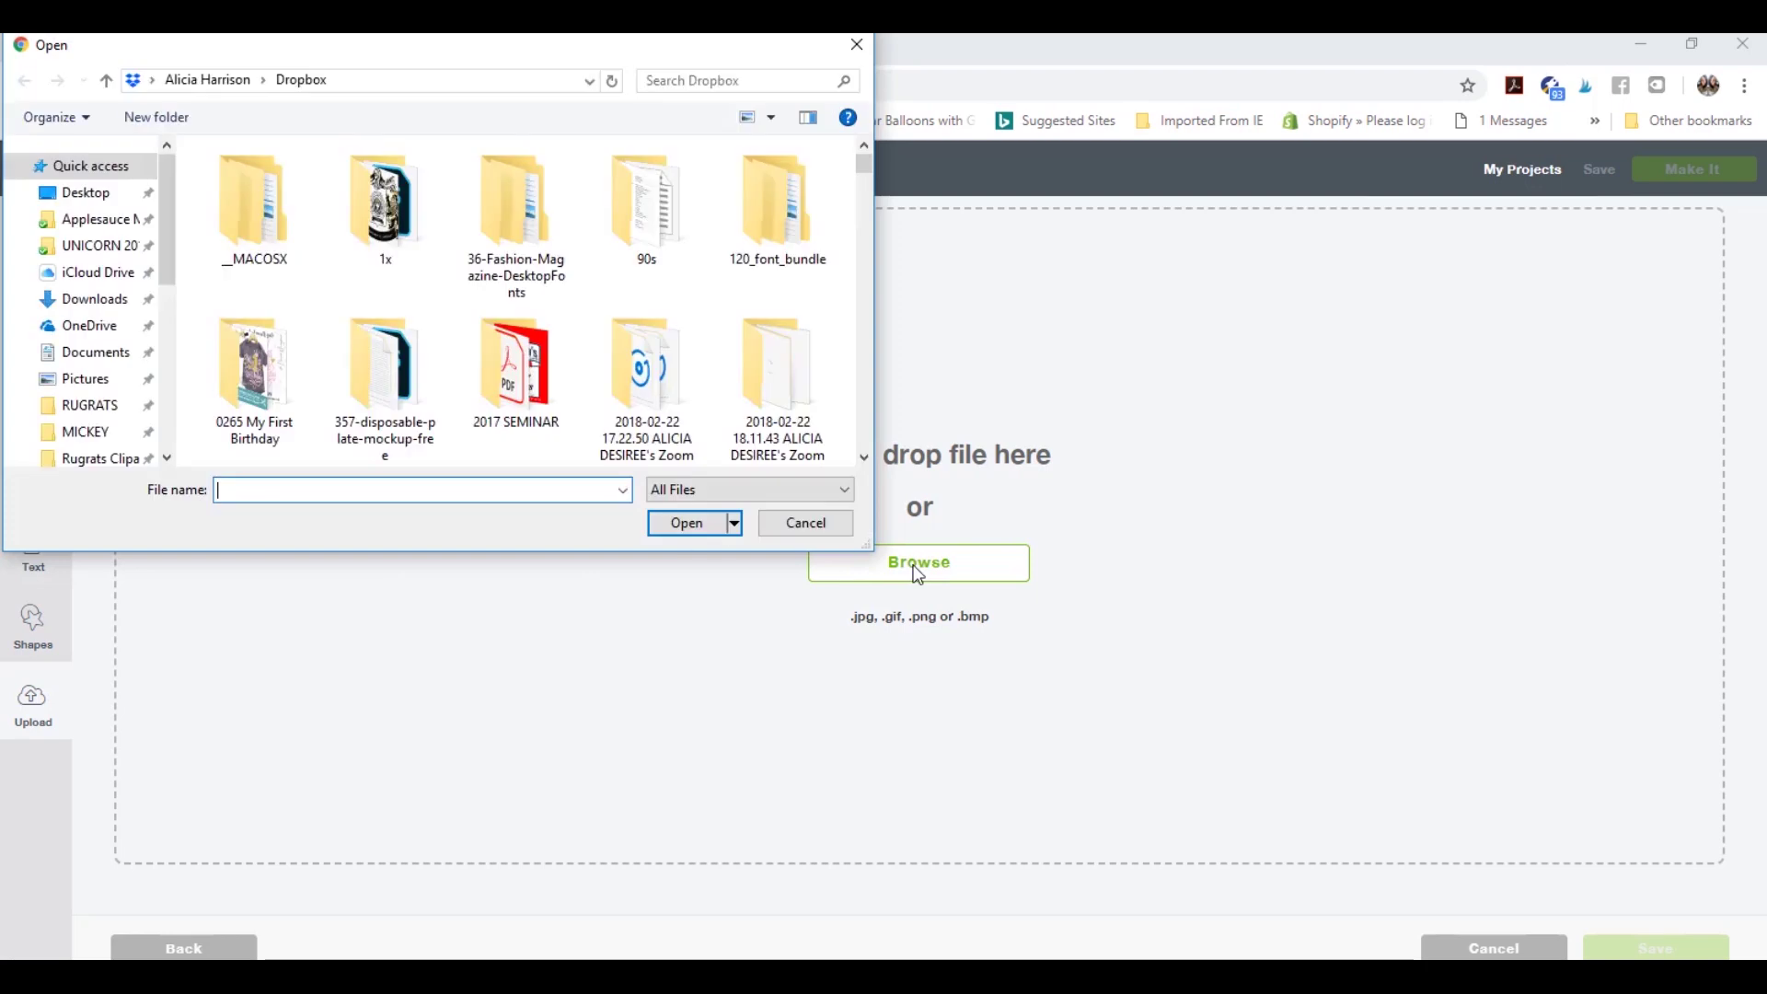
drag(864, 166, 190, 168)
click(115, 165)
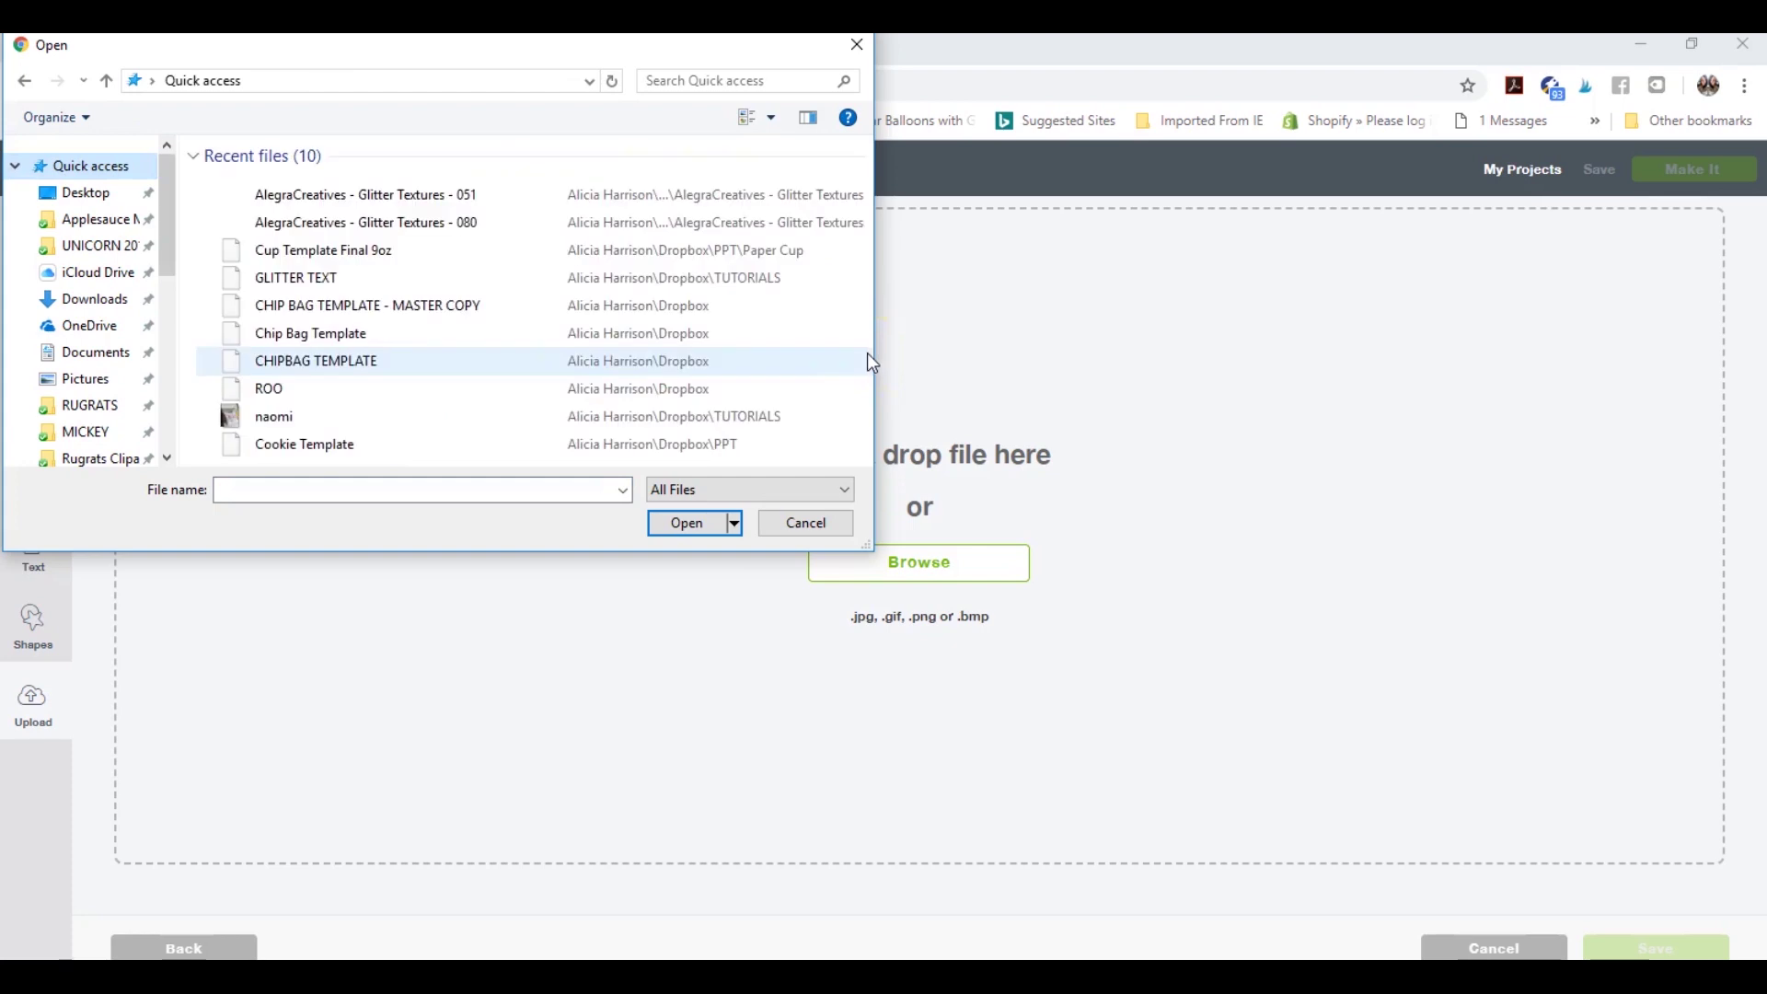
drag(868, 354, 867, 283)
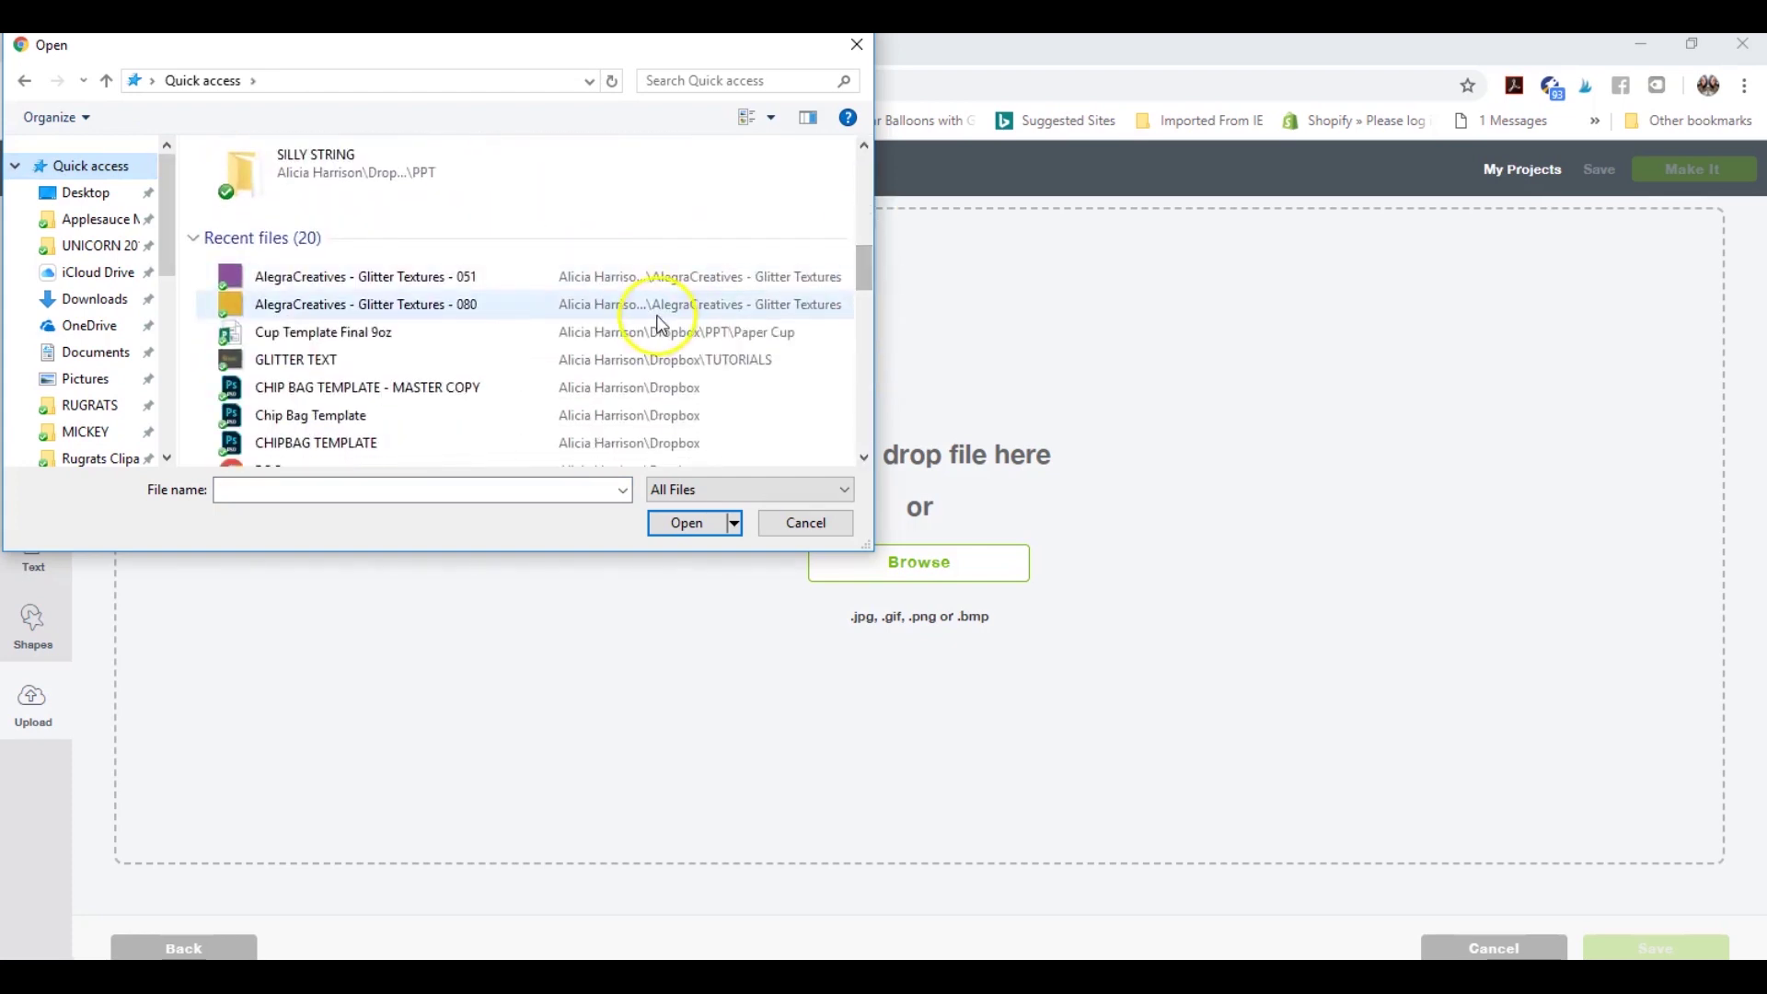
double_click(652, 277)
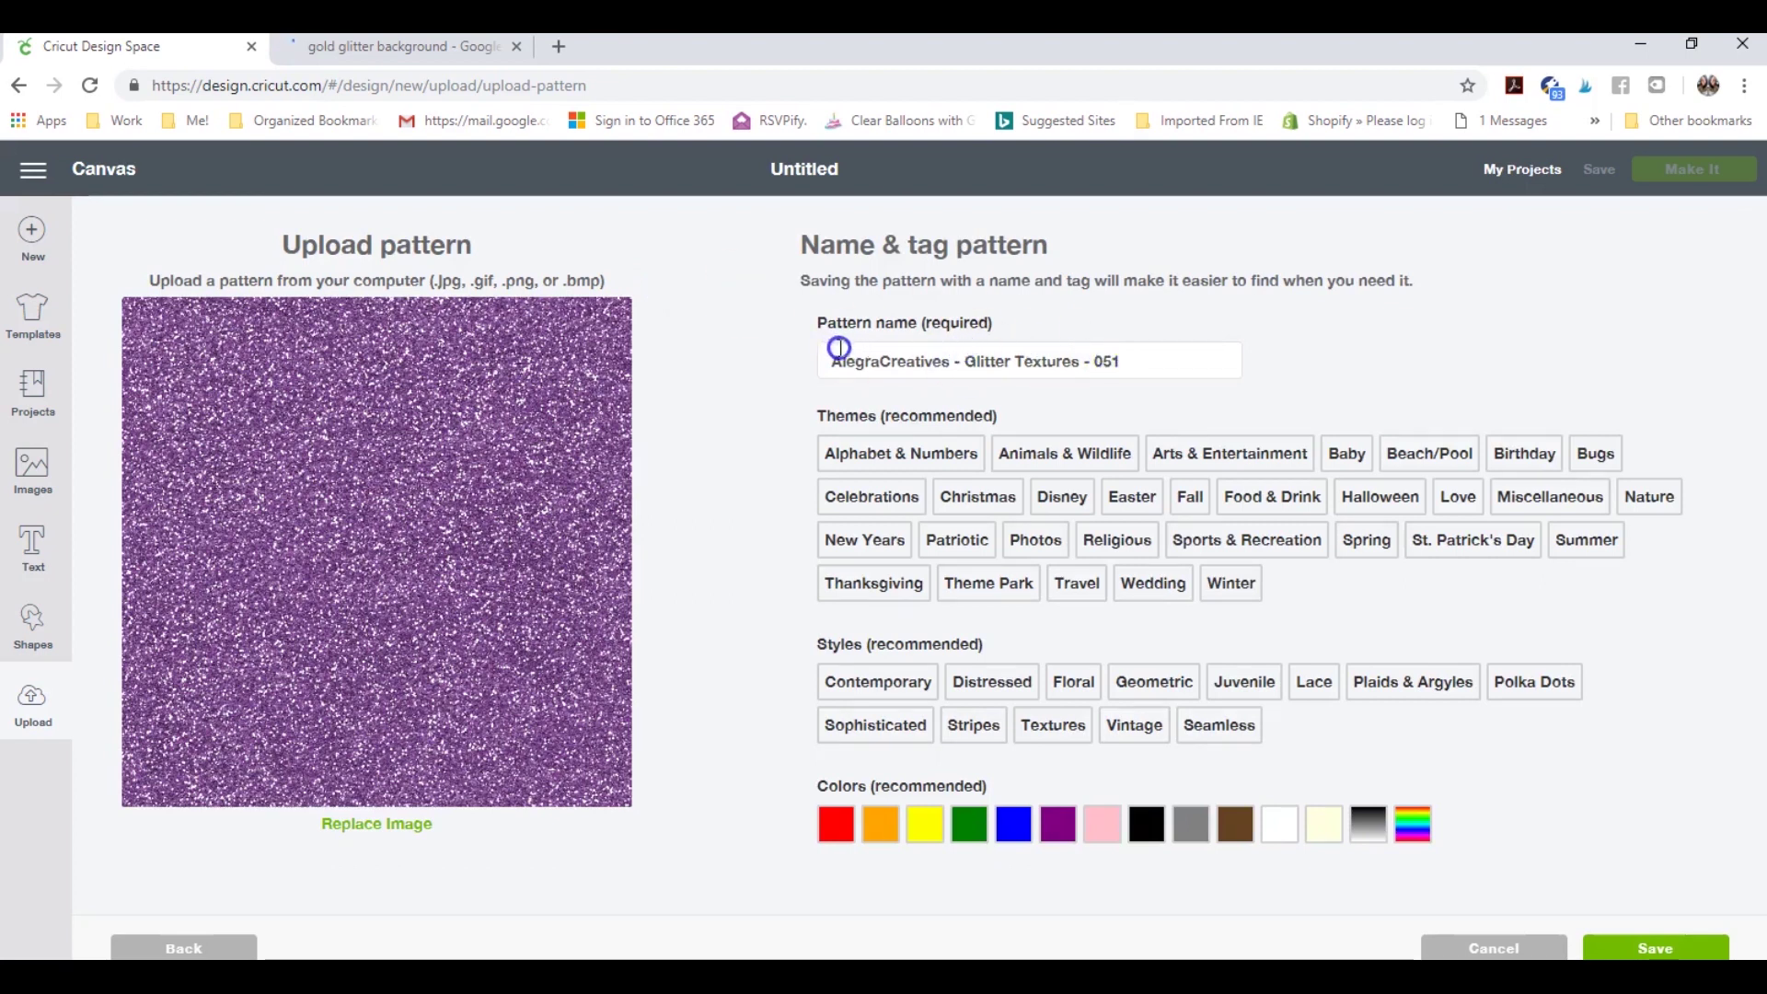
Name the uploaded pattern "Purple Glitter Texture".
drag(831, 359, 1168, 386)
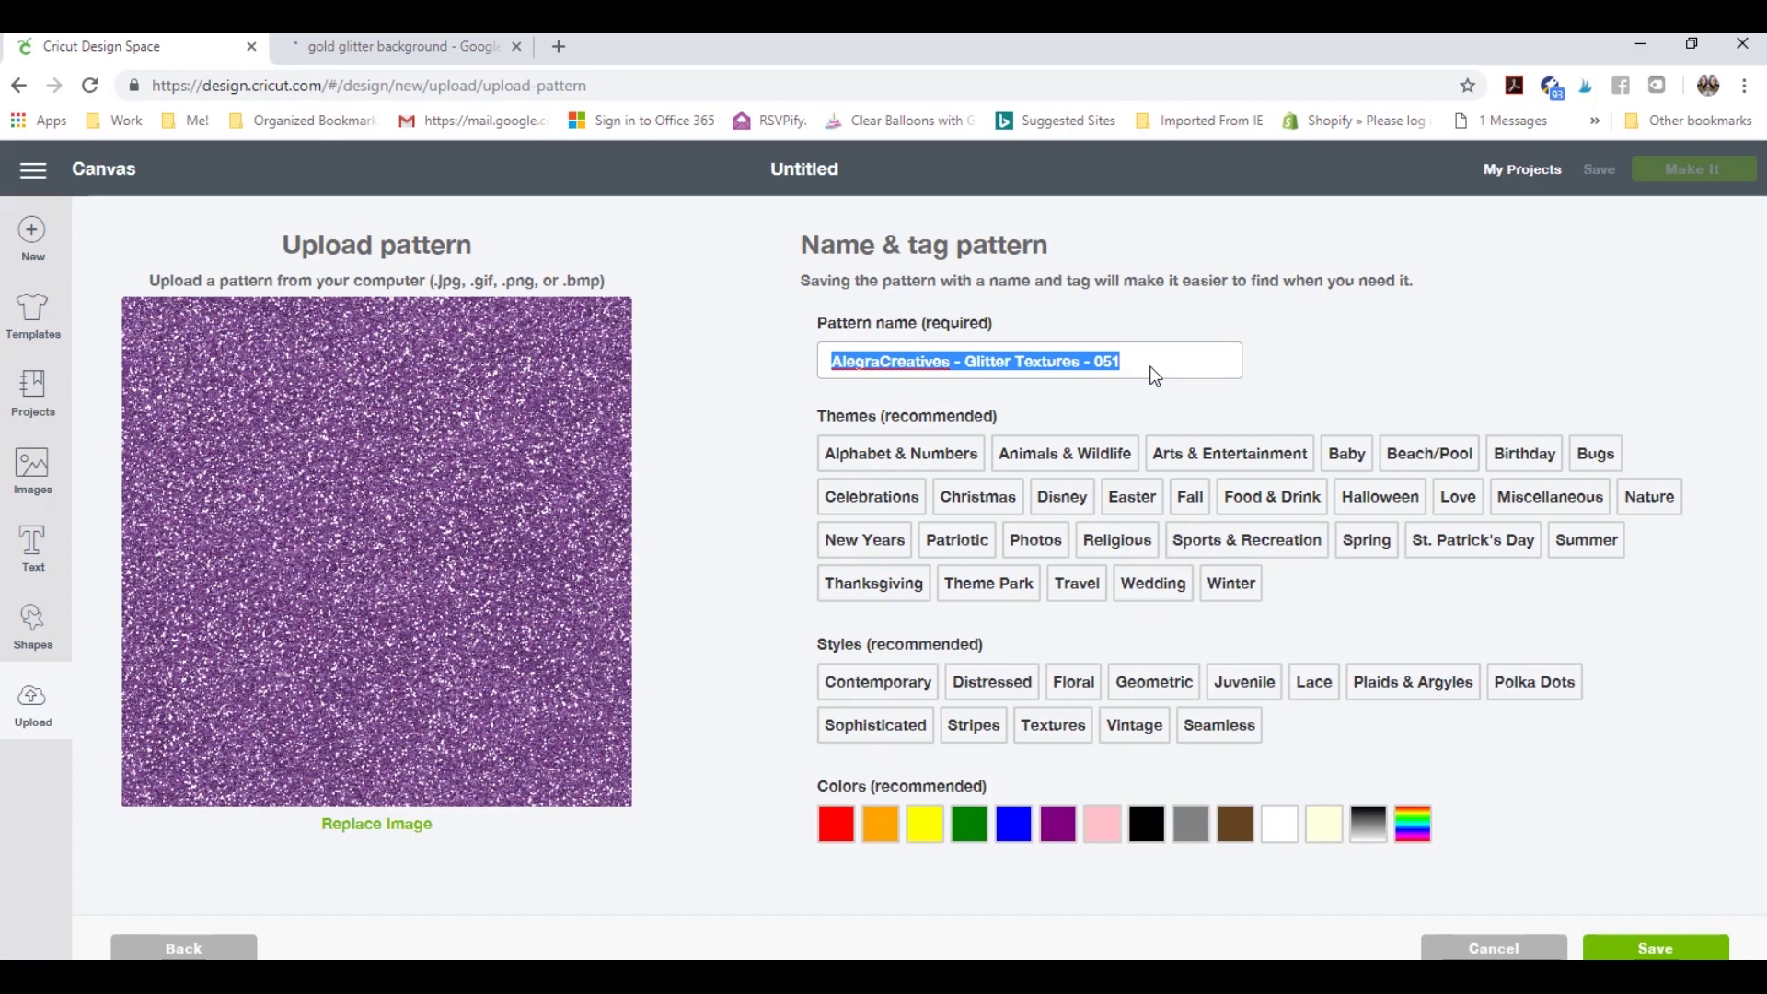
text(pURPLE)
key(BackSpace)
key(BackSpace)
key(BackSpace)
key(BackSpace)
text(Purple Glitter Texture)
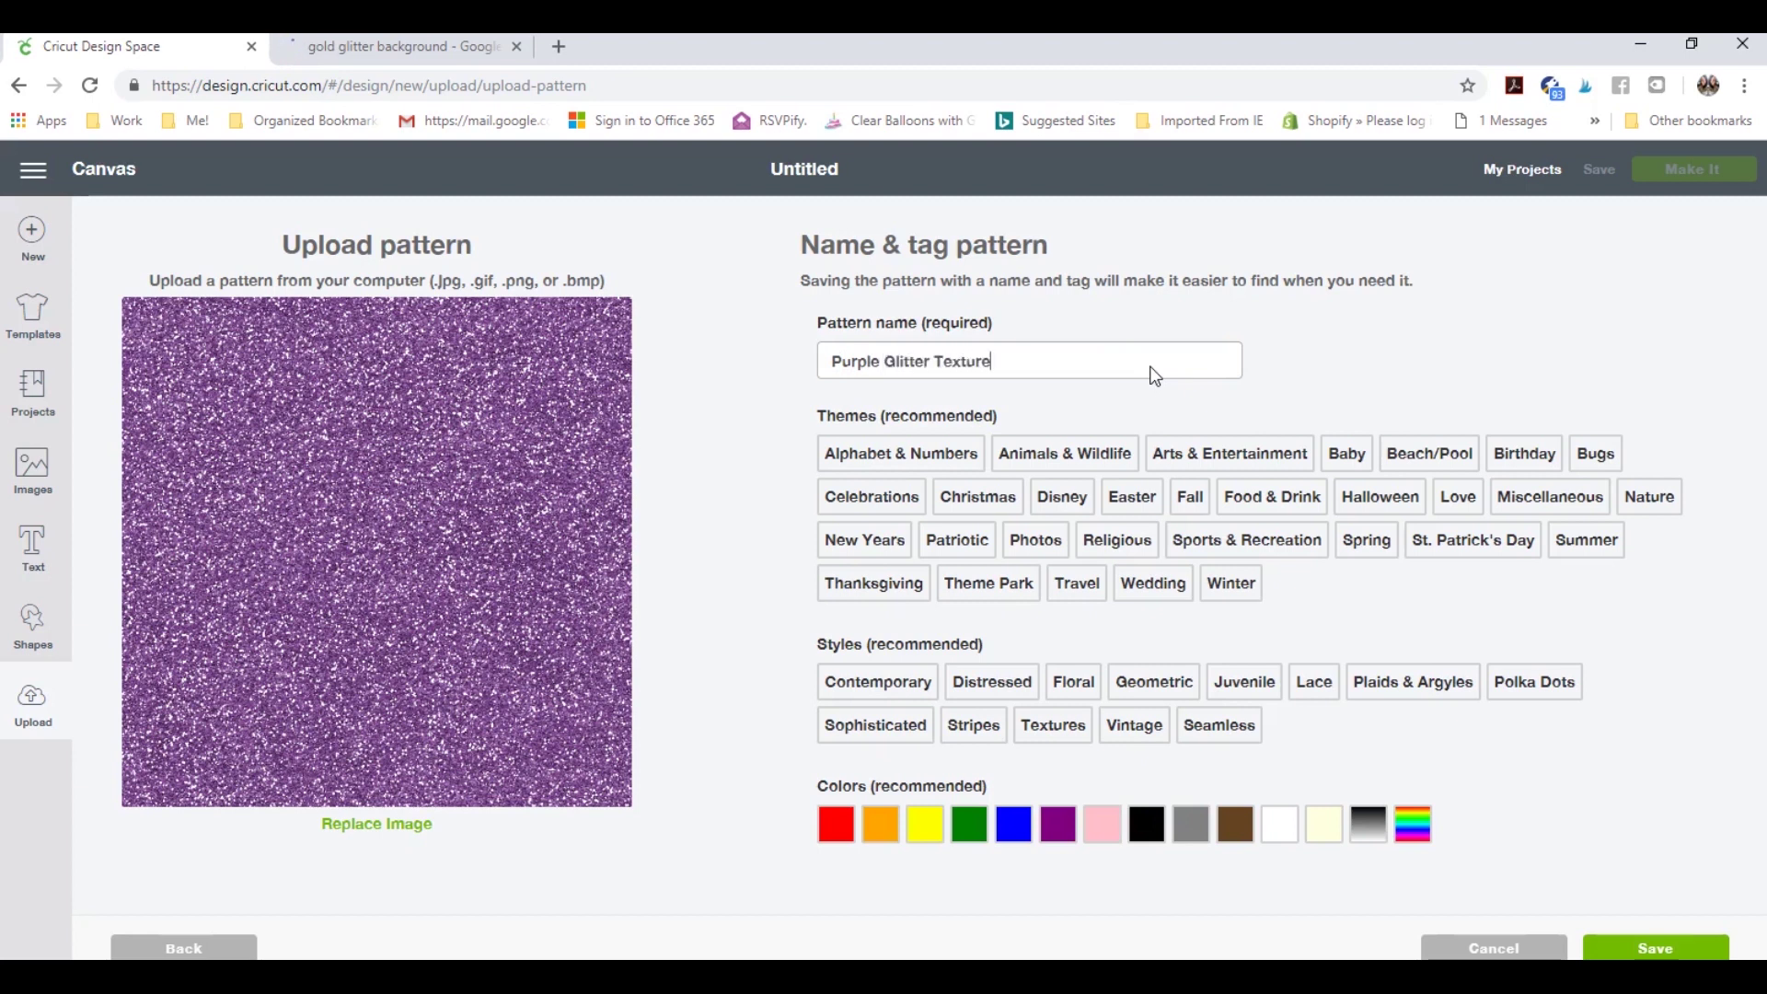
Tag the pattern with the Arts & Entertainment theme and the colour purple, and save it before returning to the canvas.
click(1058, 824)
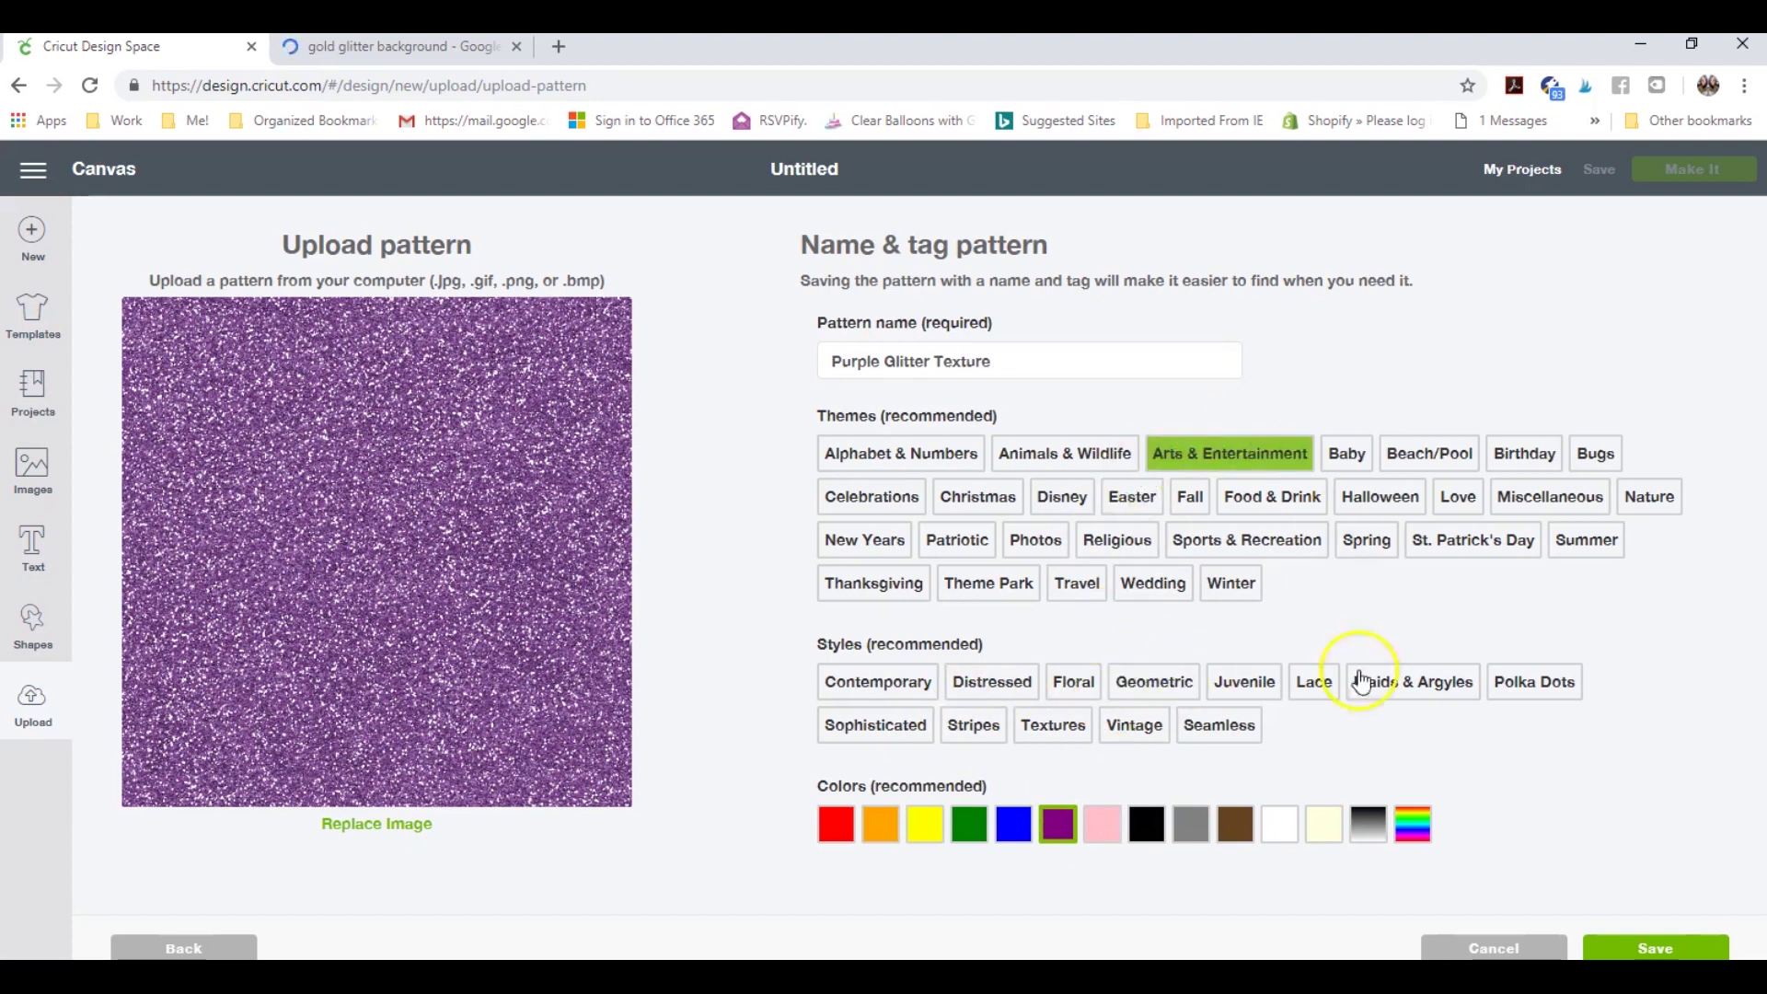
click(1649, 948)
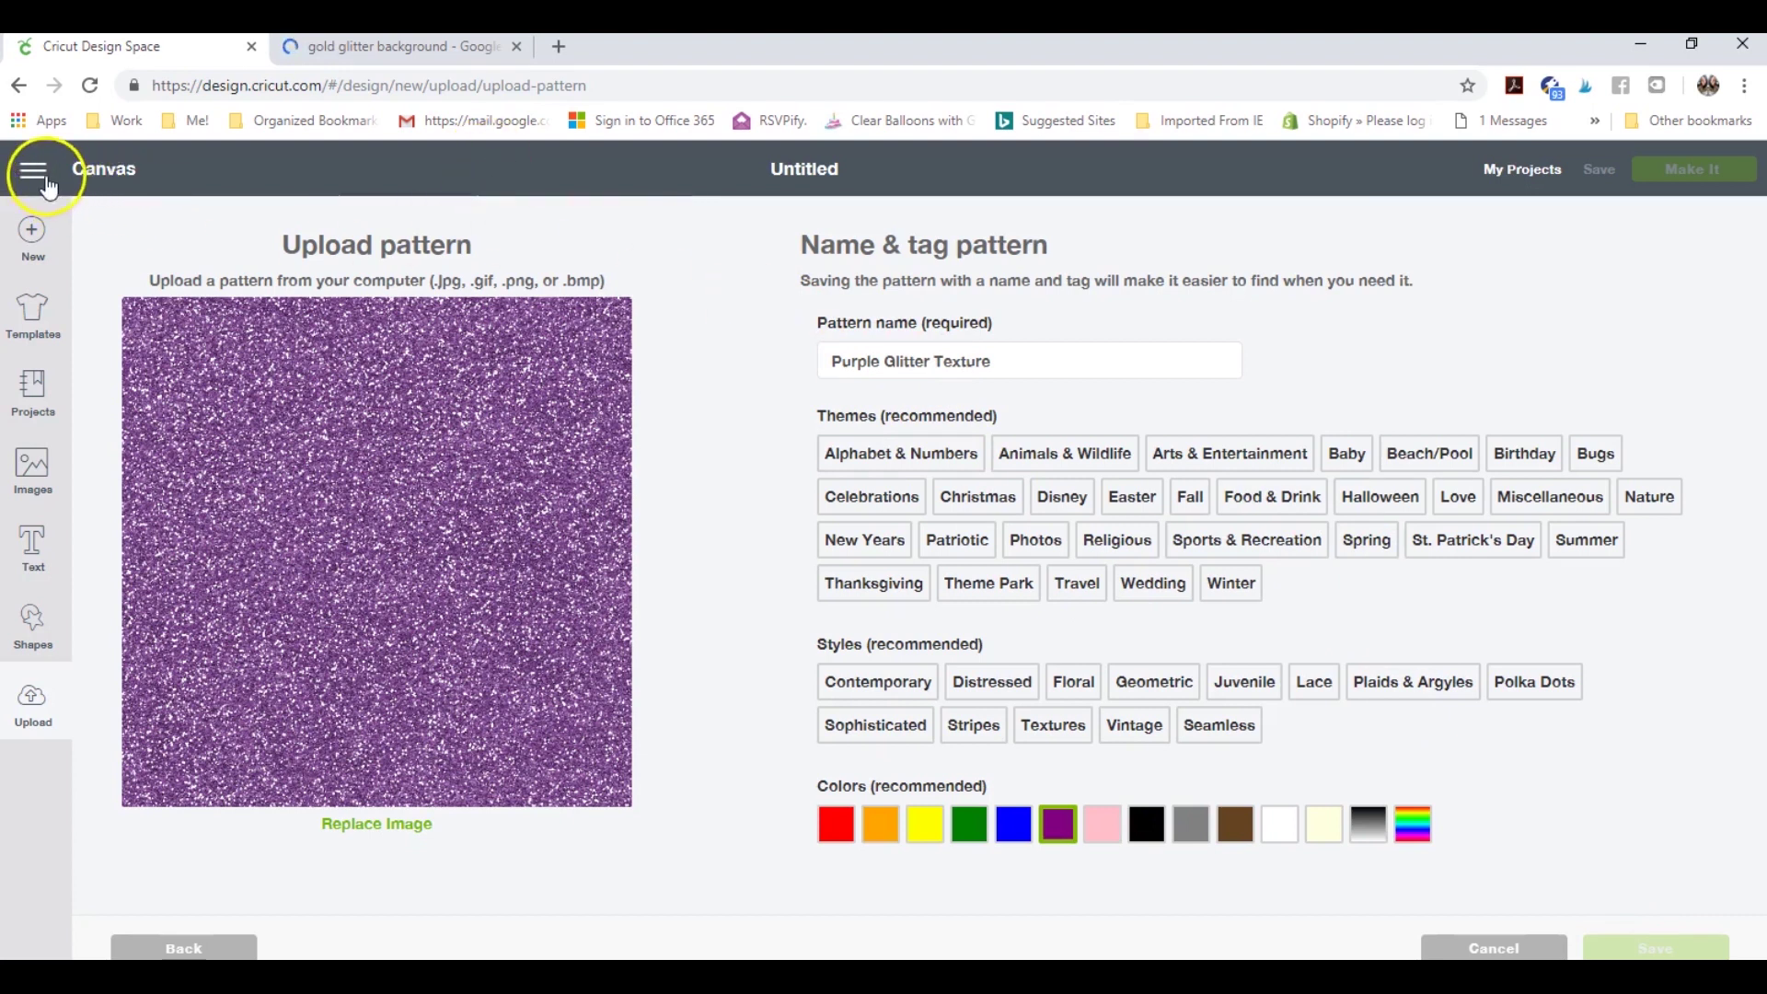
click(84, 167)
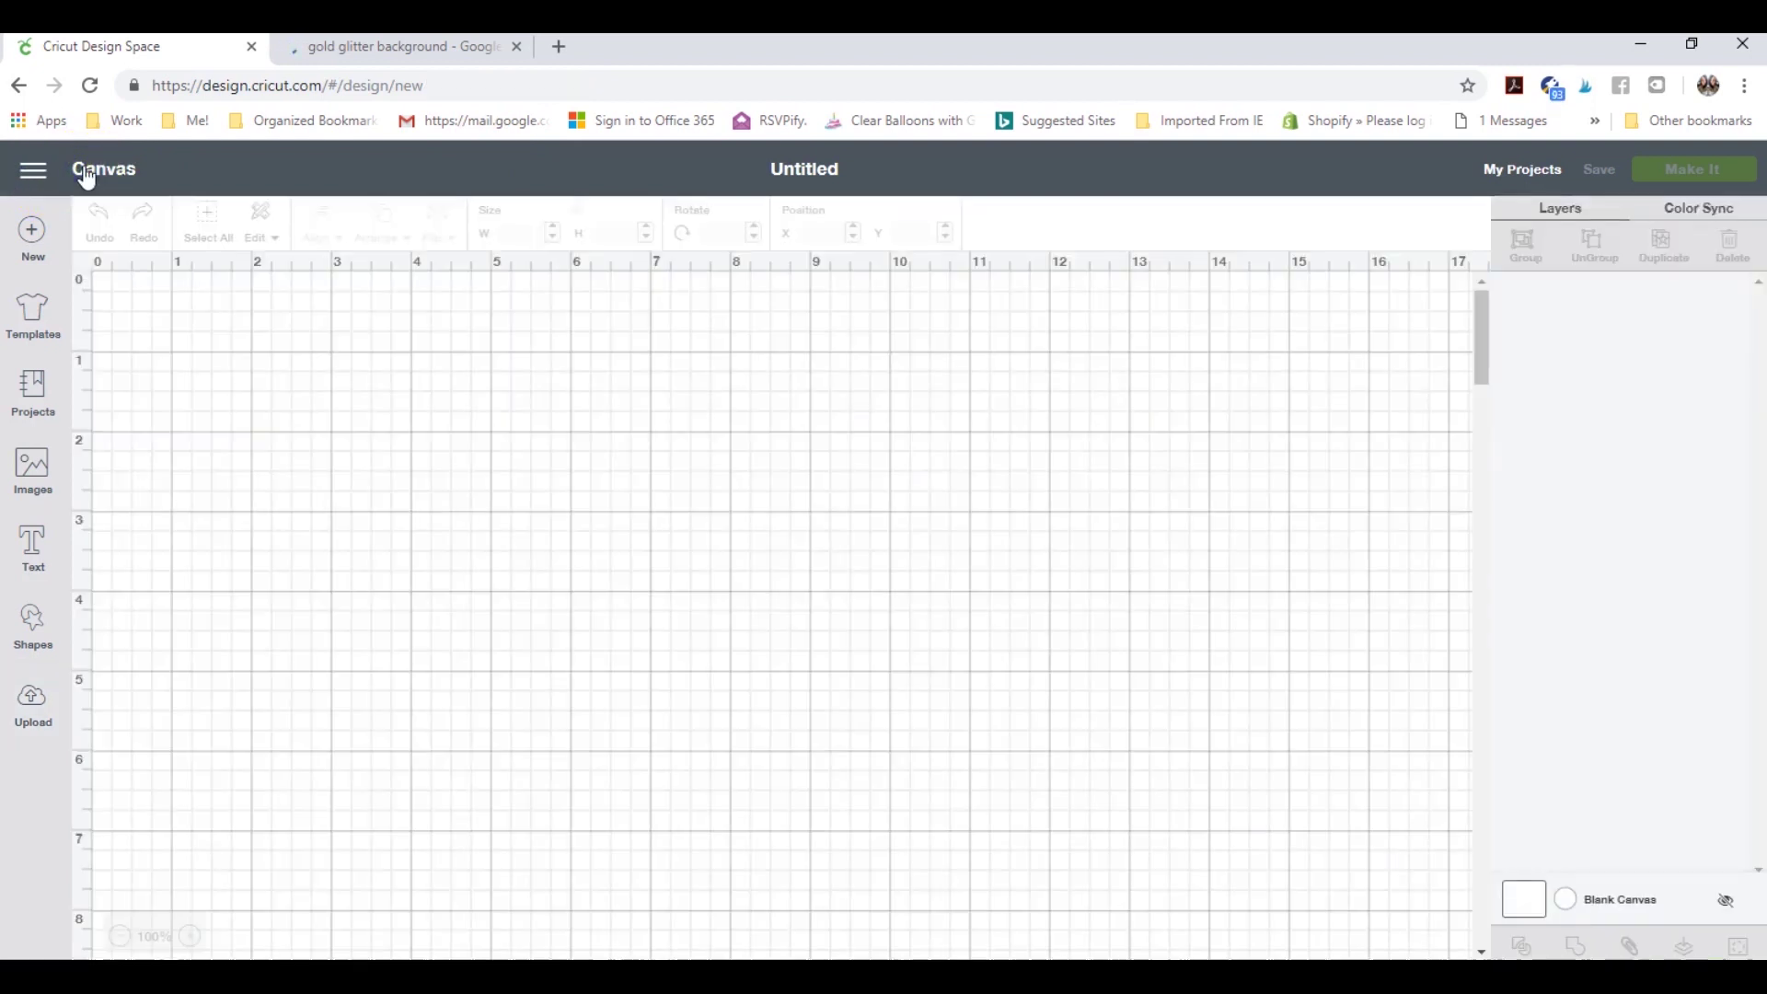
Add a text object containing a first name and move it up to about X 2.8, Y 5.
click(37, 535)
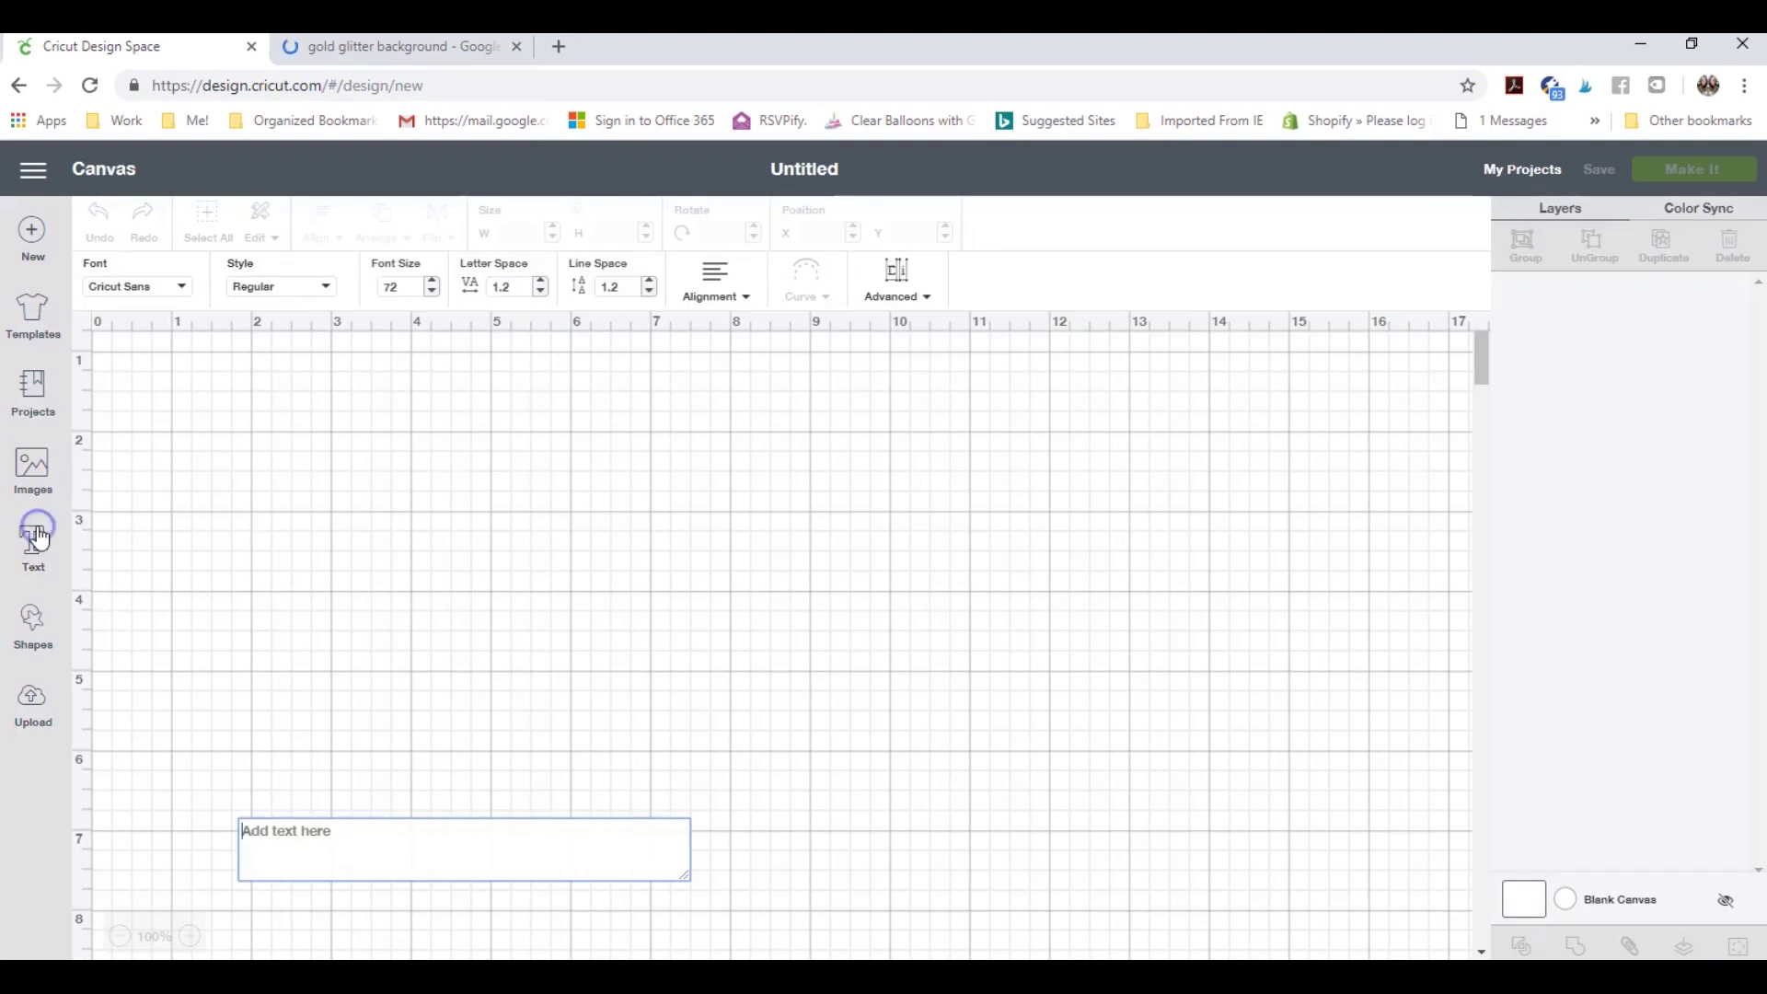
text(Alicia)
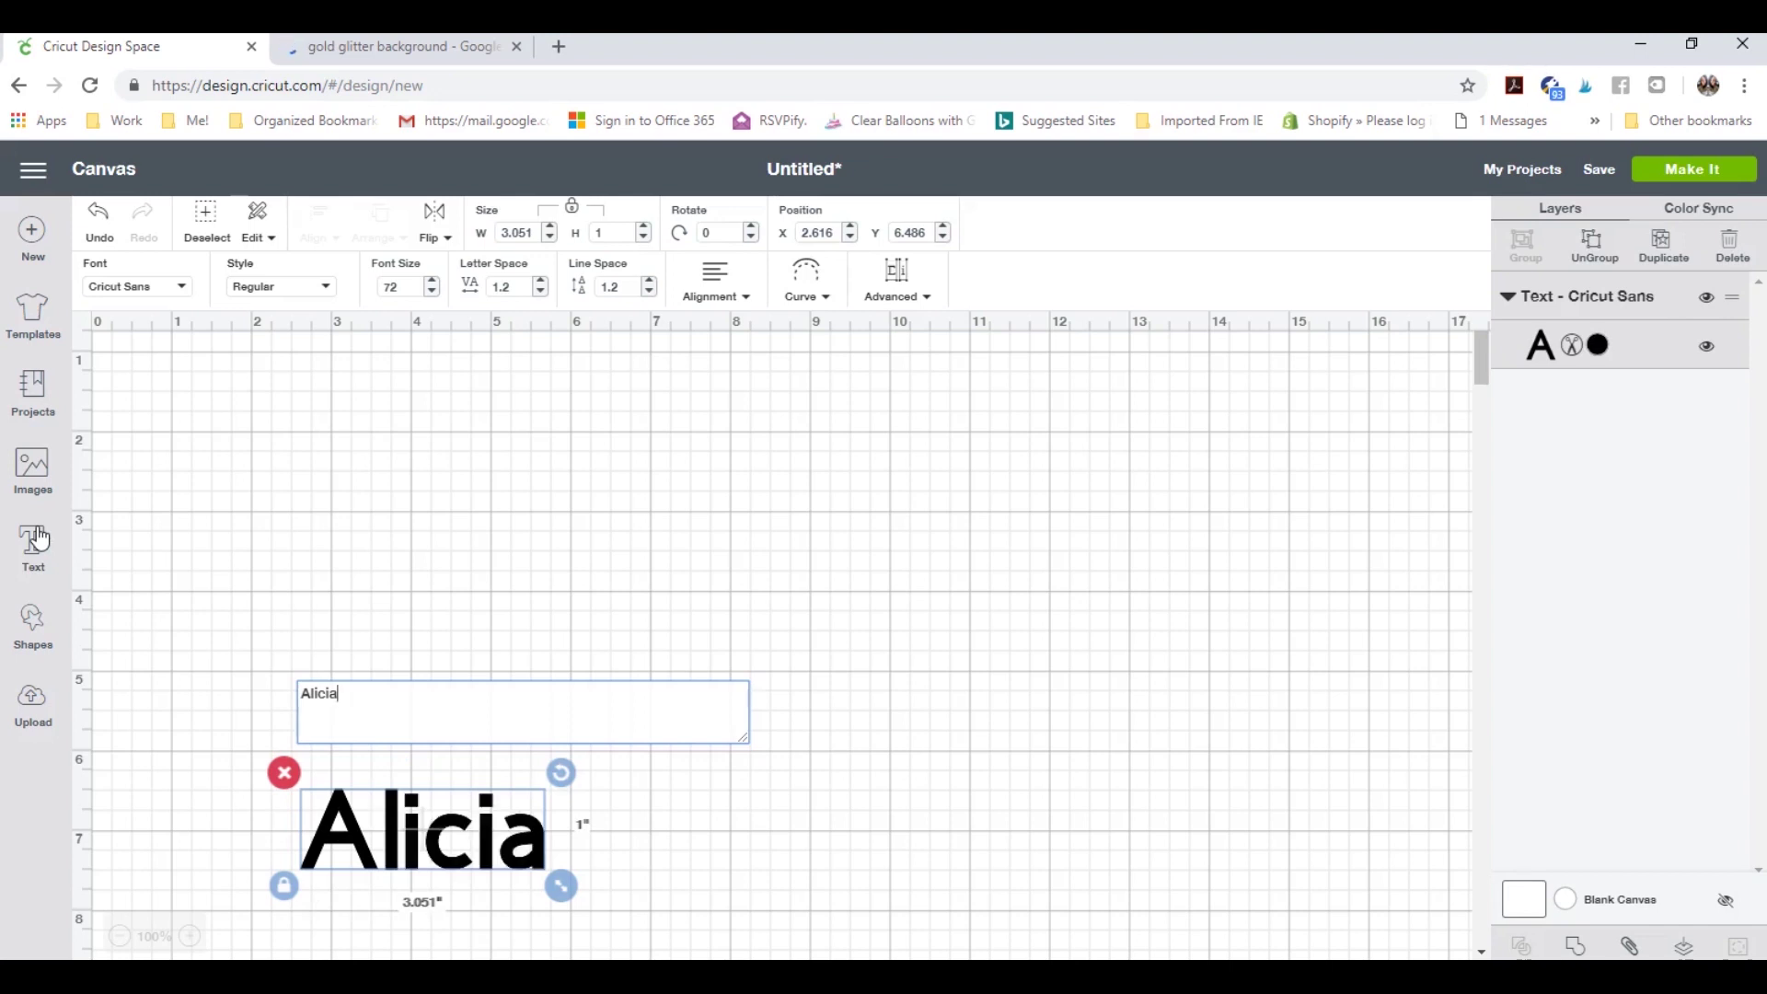
click(350, 655)
drag(350, 656, 363, 549)
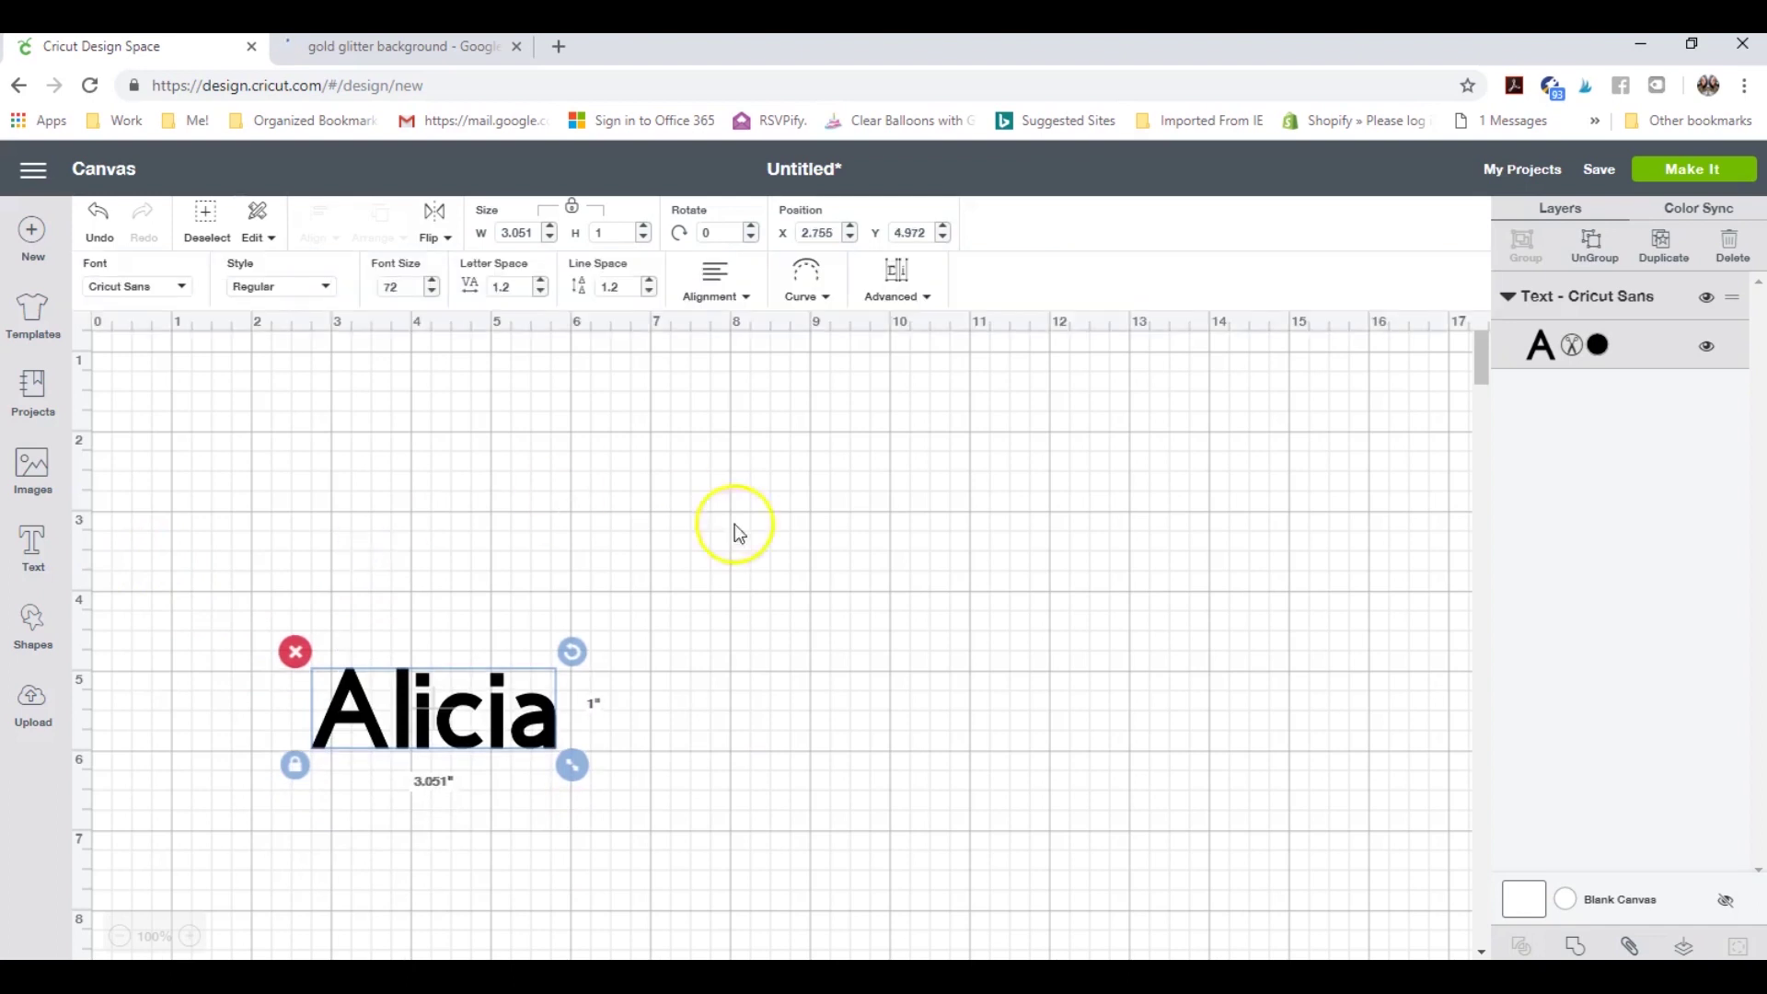
Set the text layer to Print, try the magenta glitter pattern, and fill the text with the uploaded purple glitter pattern.
click(1576, 352)
click(1577, 352)
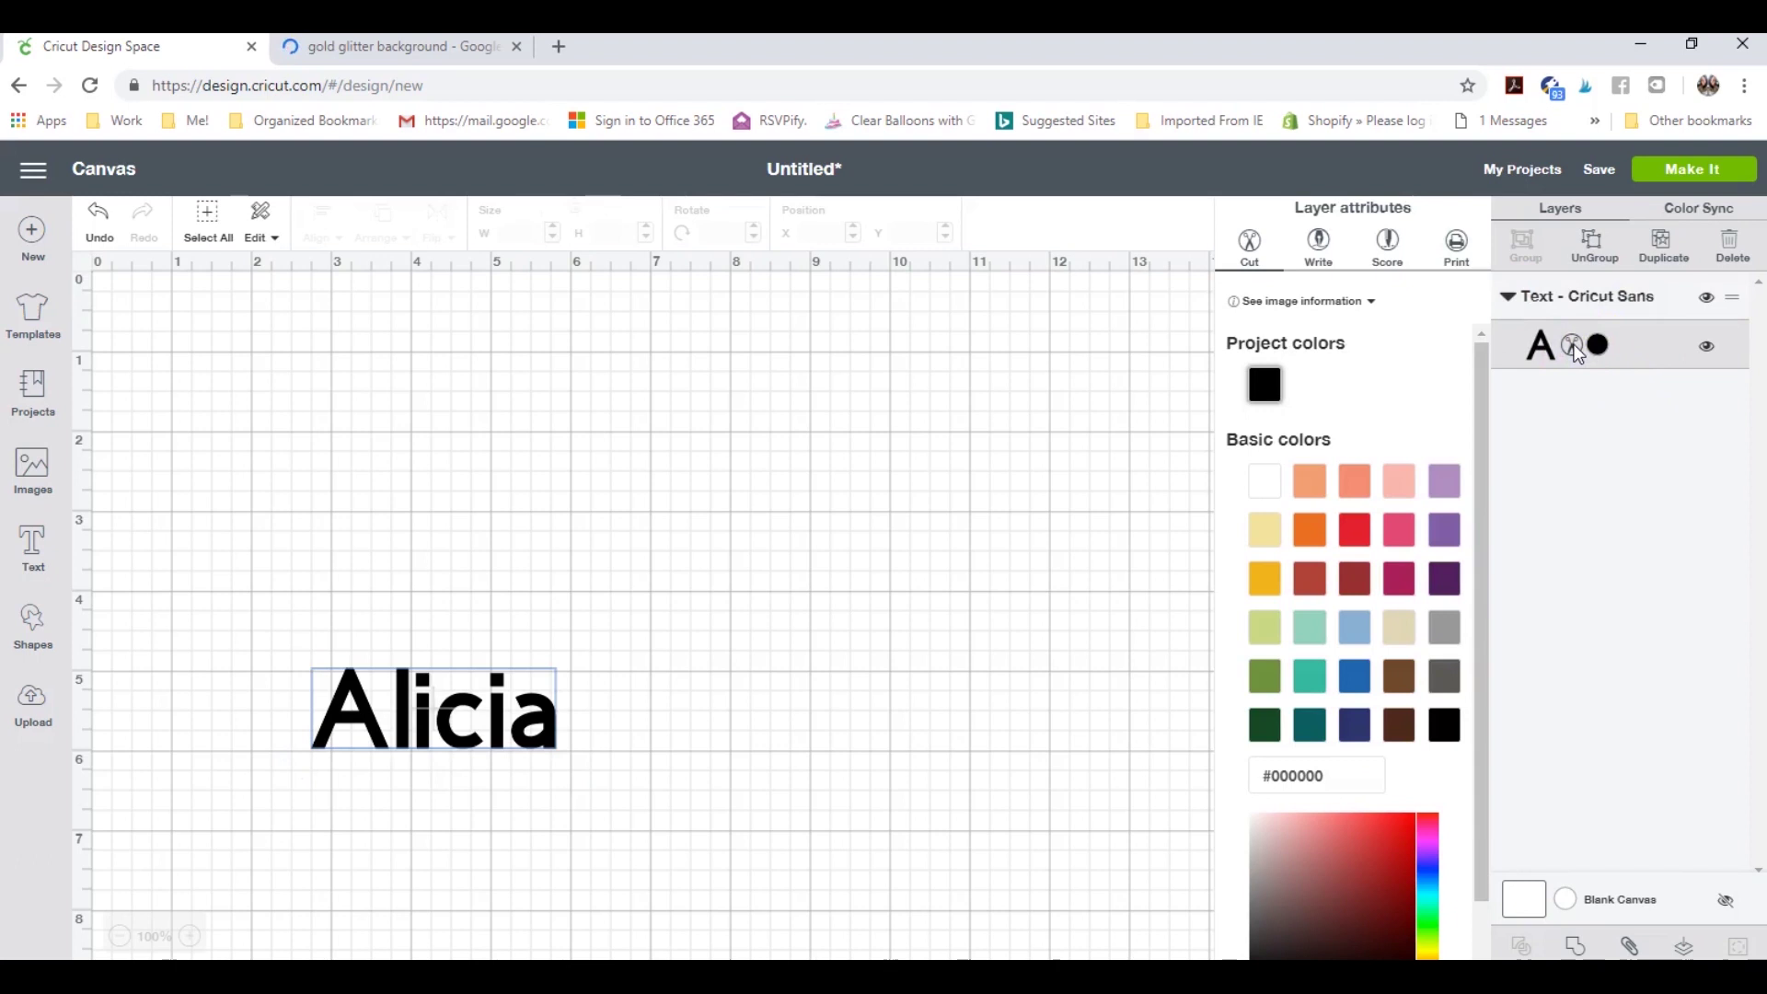
click(1462, 253)
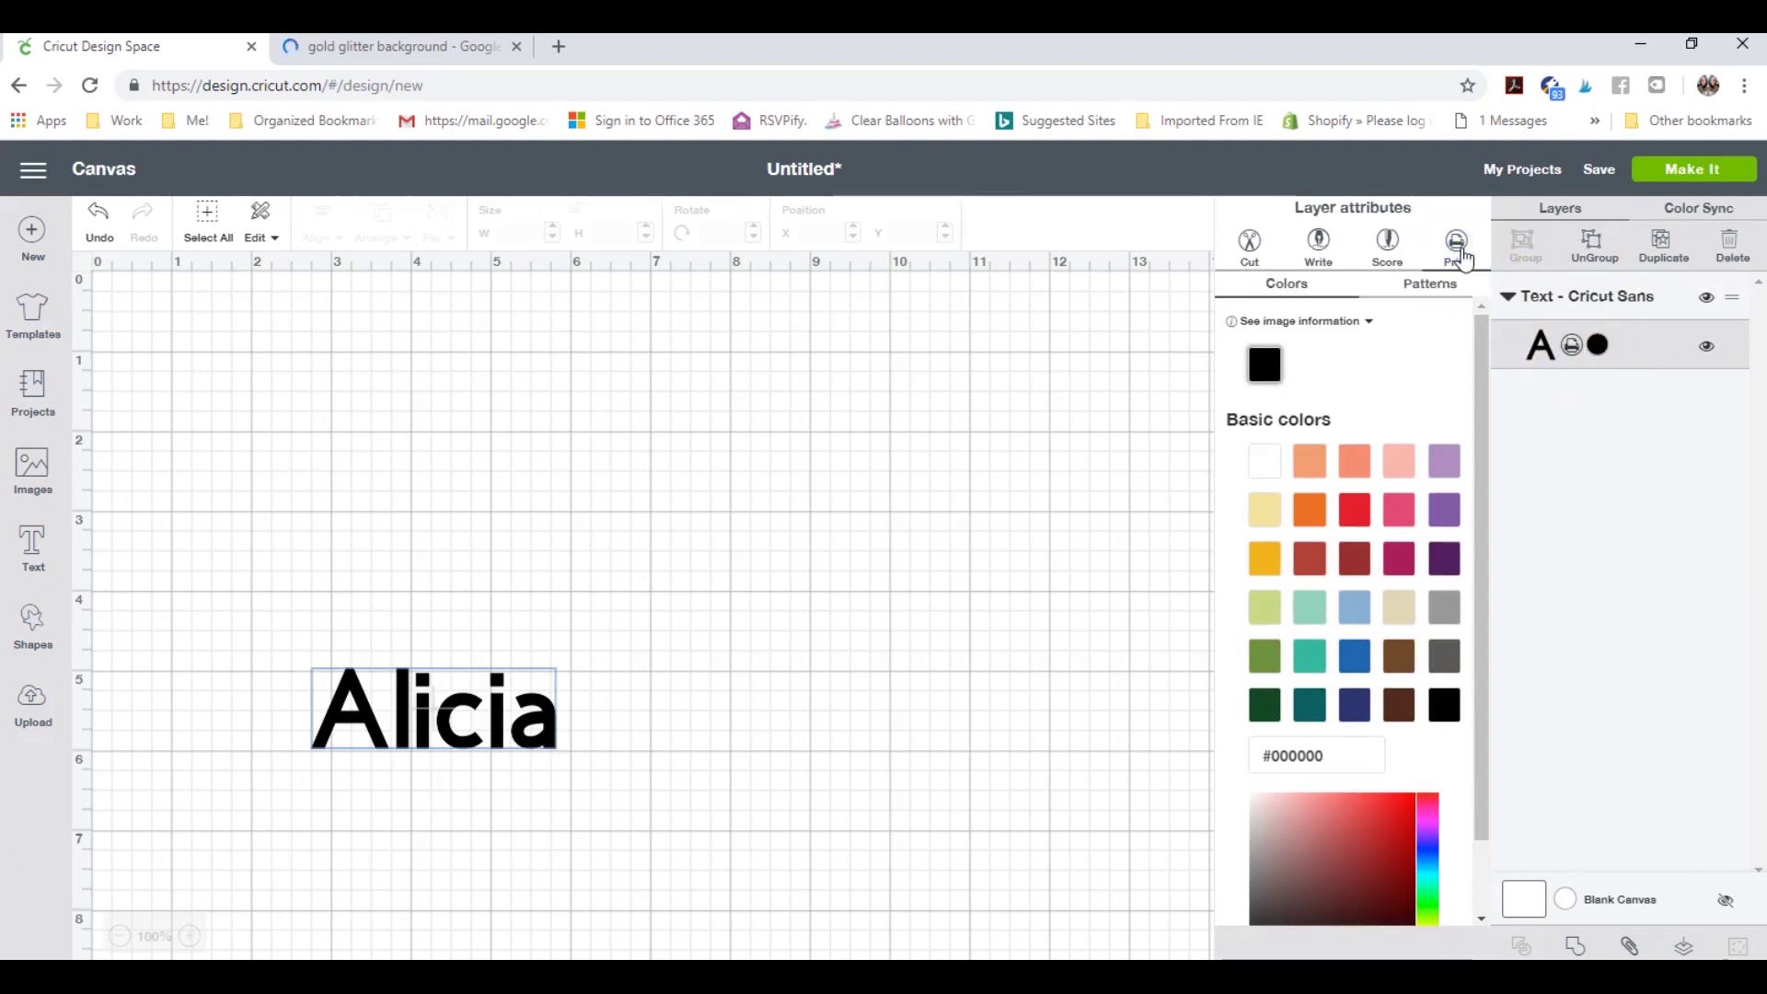
click(1435, 287)
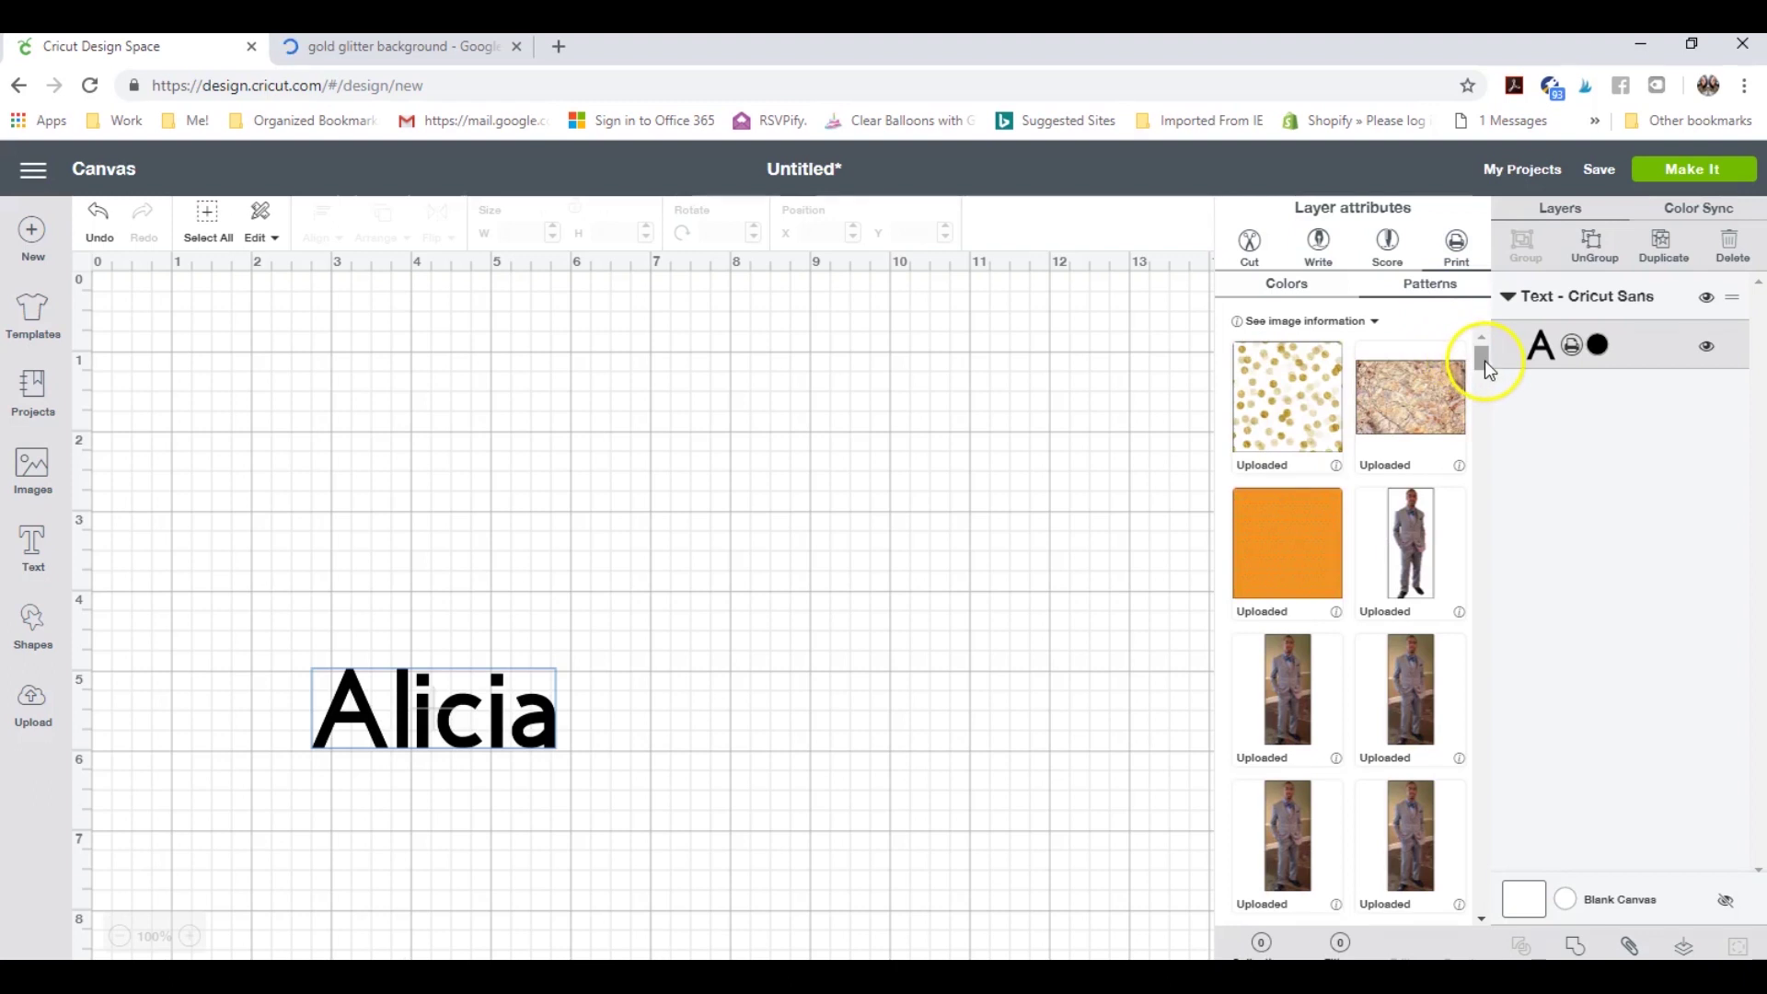
drag(1483, 363, 1487, 417)
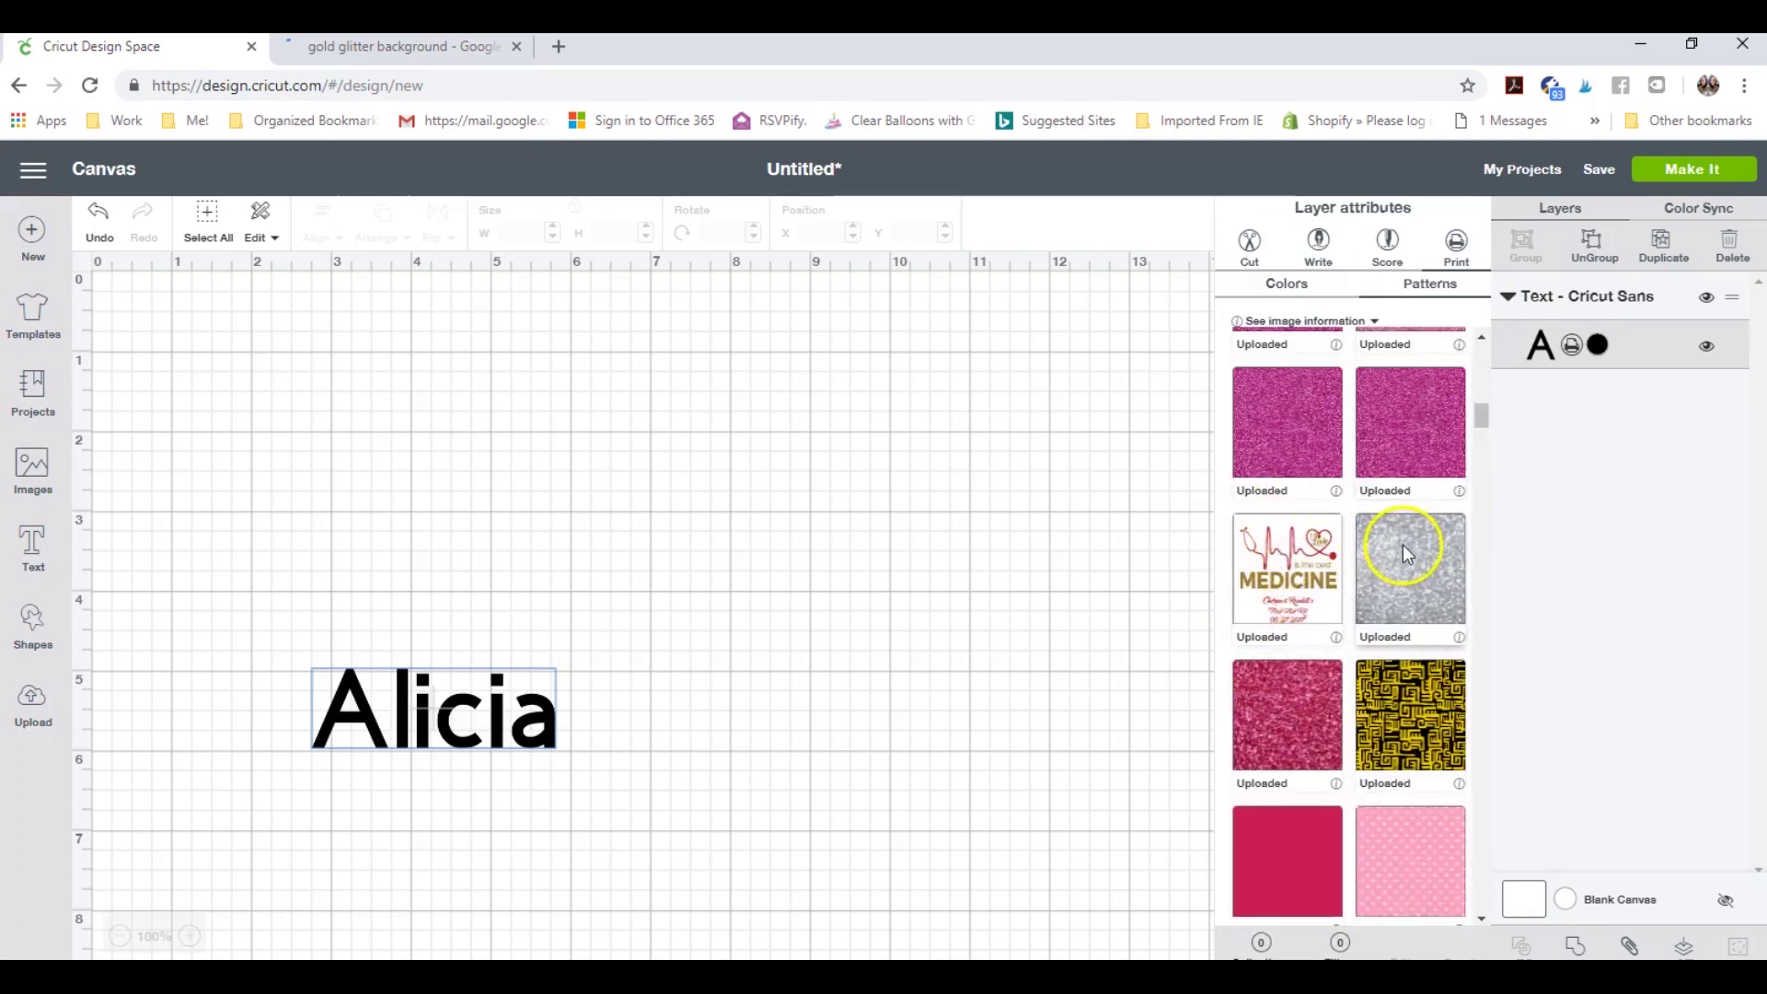
click(1431, 407)
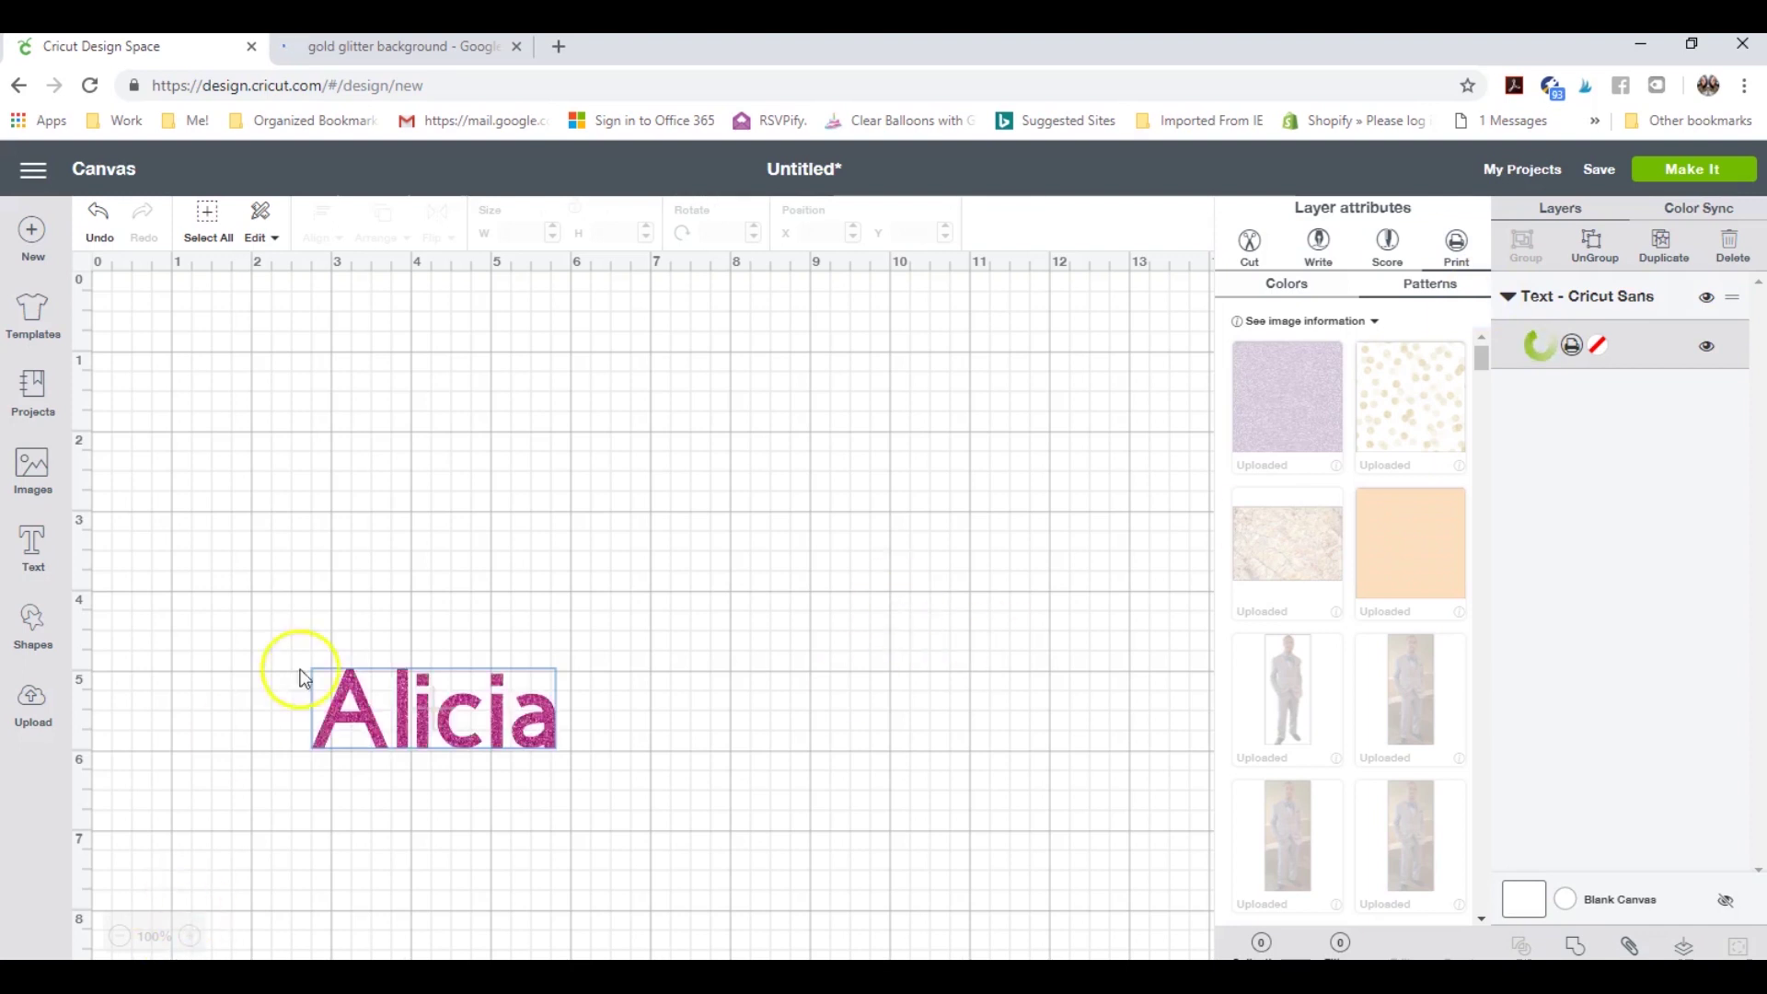
Enlarge the text to about 8.6 by 2.8 inches and move it up to about X 2.1, Y 2.6.
click(552, 736)
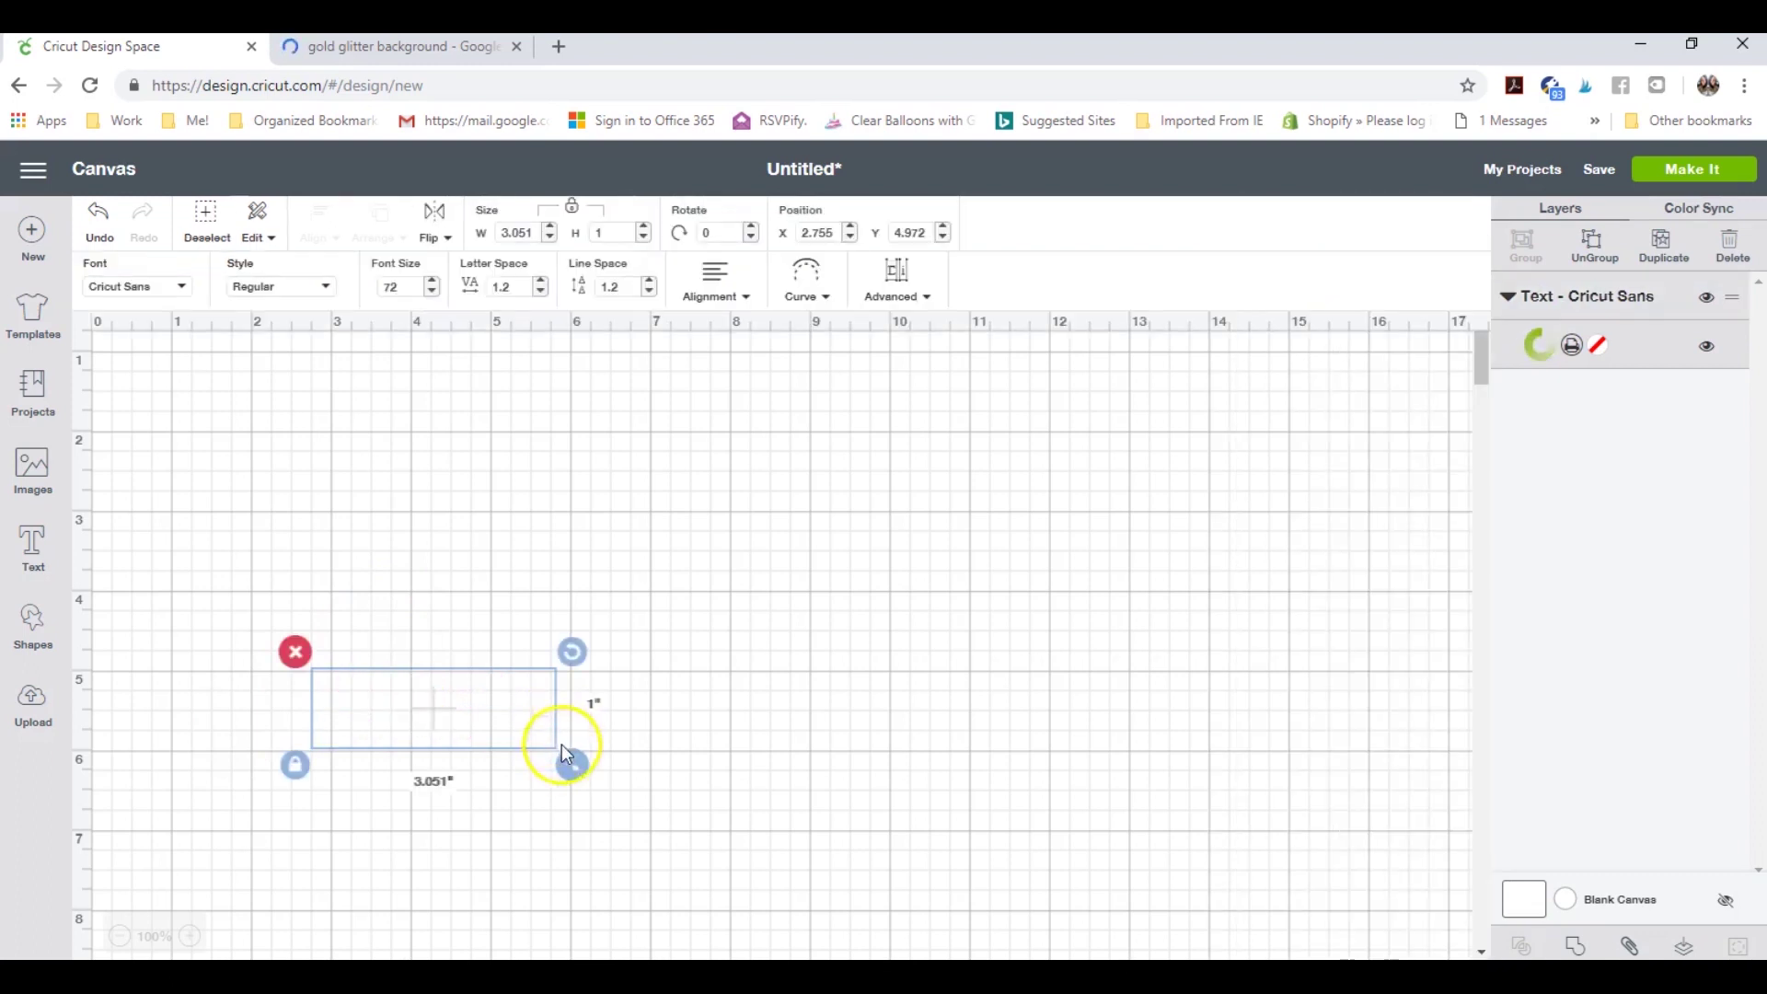
drag(572, 764, 592, 770)
drag(744, 809, 1013, 844)
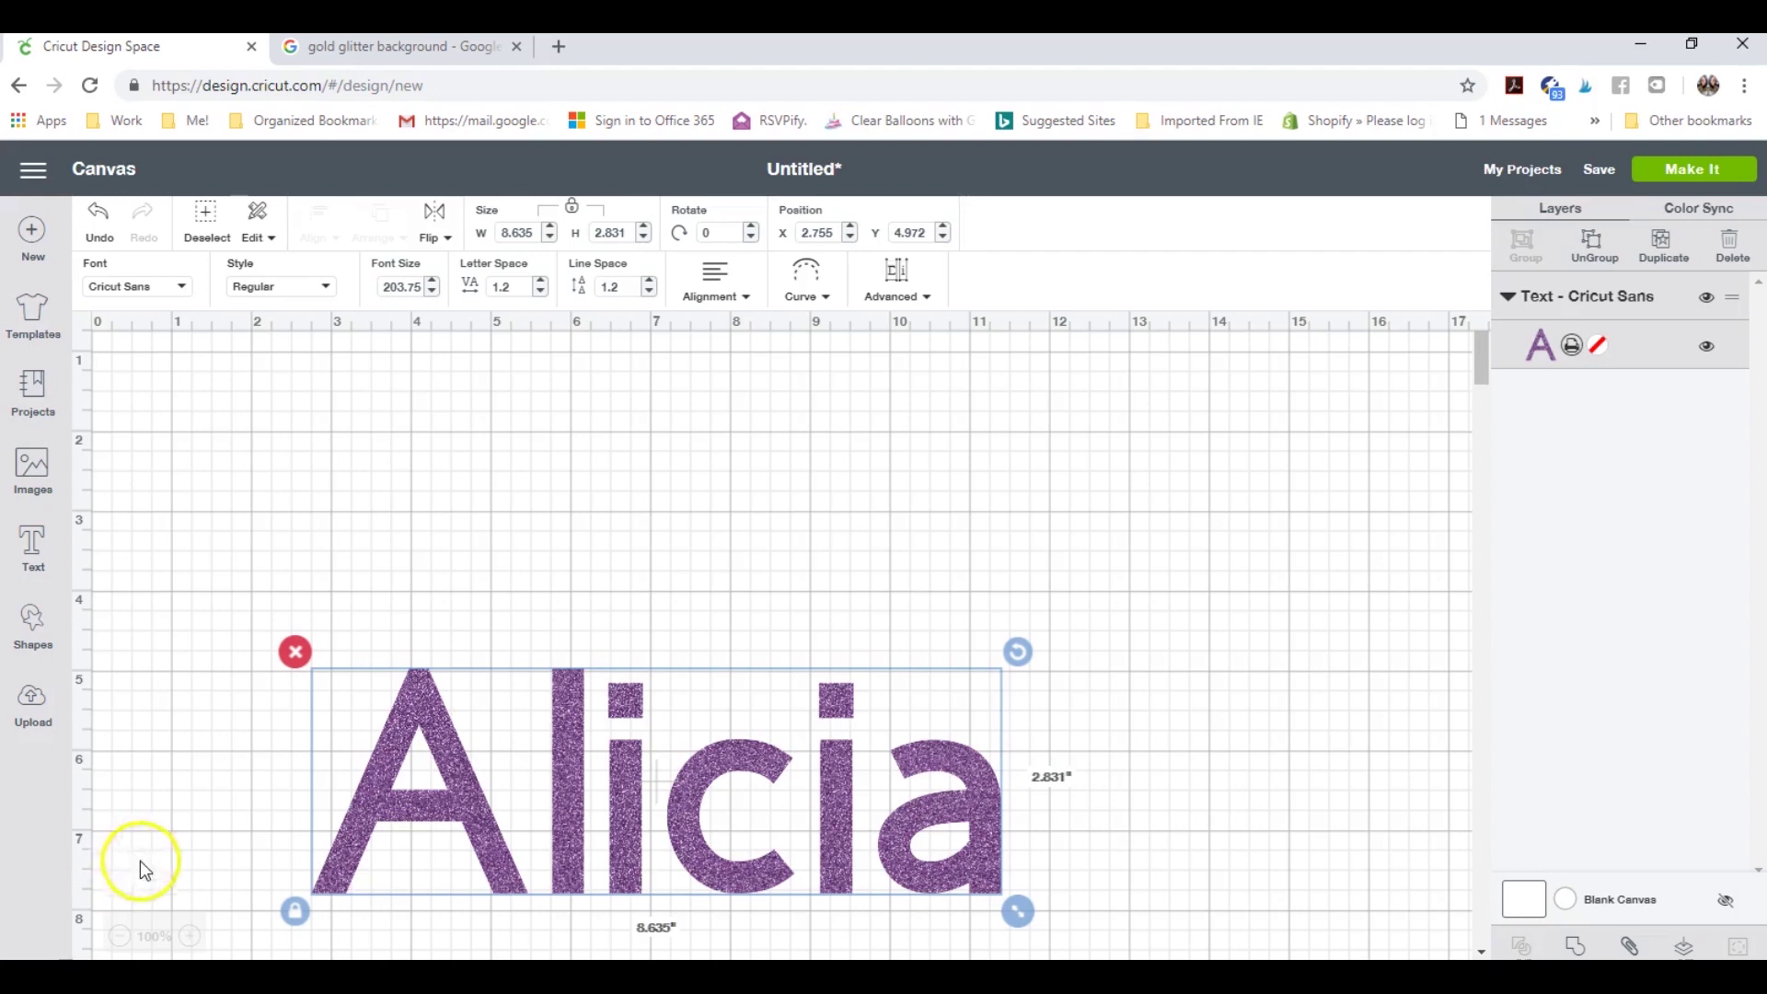
click(191, 937)
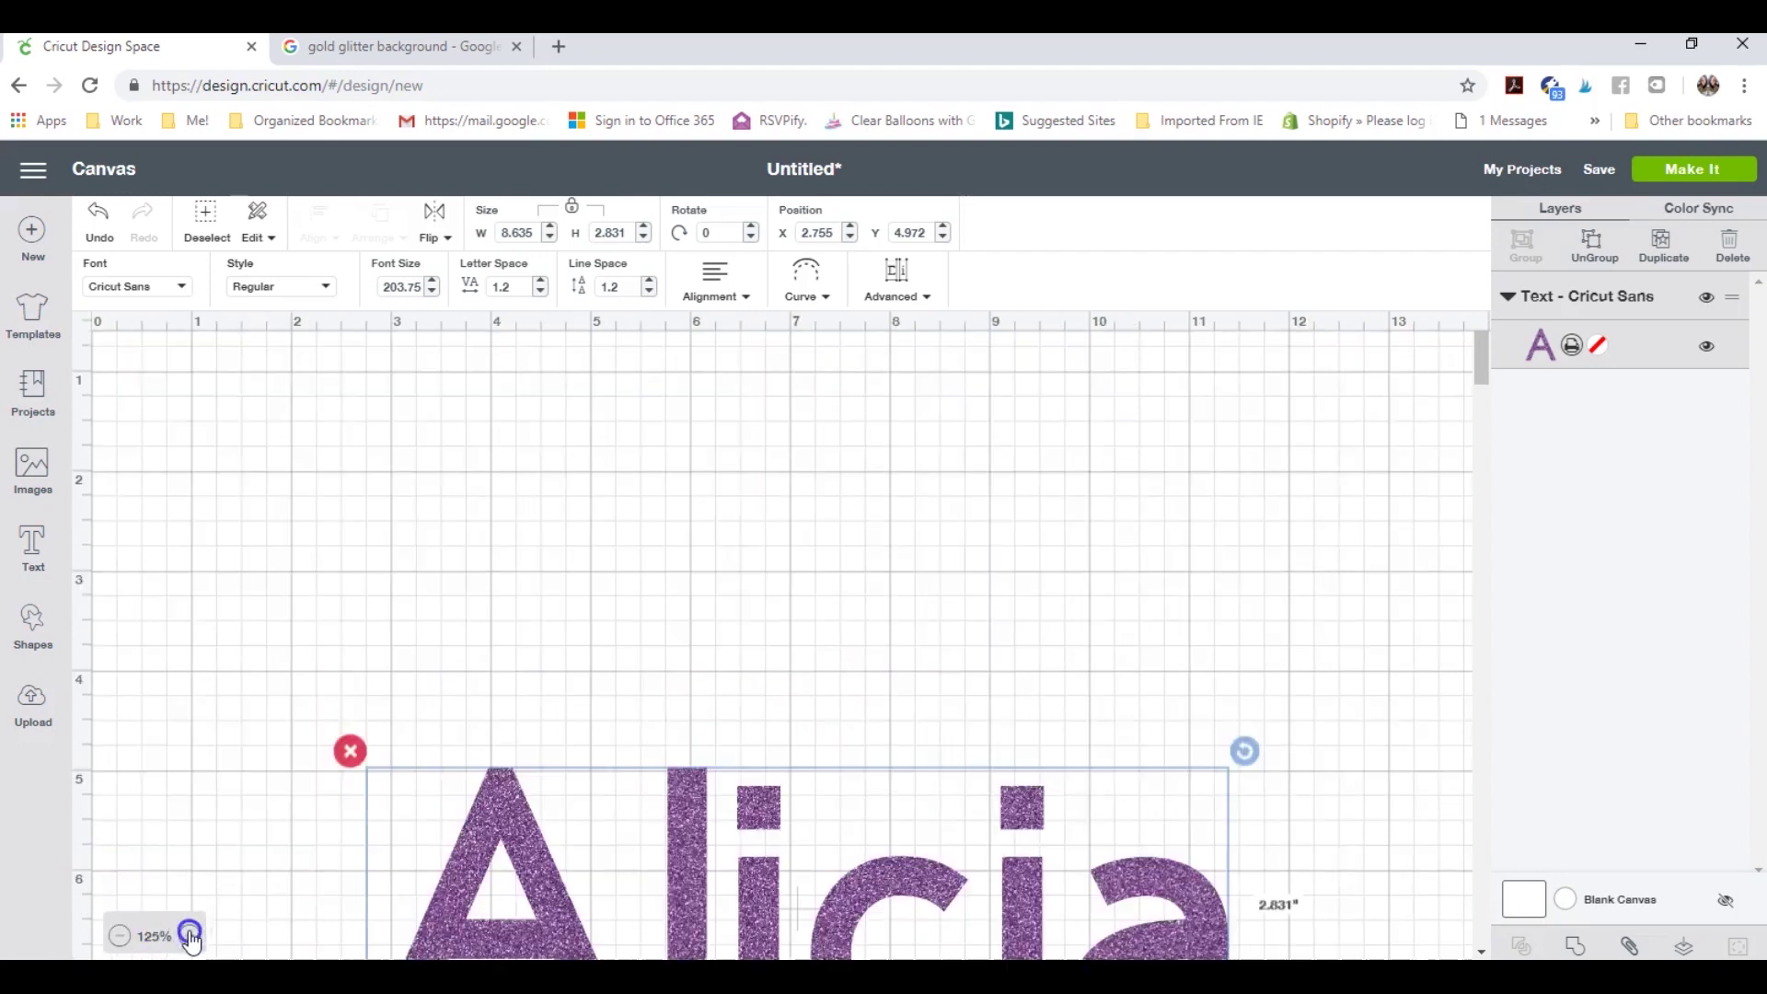
scroll(460, 892, up, 2)
drag(501, 658, 469, 528)
Open the pattern editor for the text's glitter fill and set the pattern's horizontal offset to -1.
click(1571, 347)
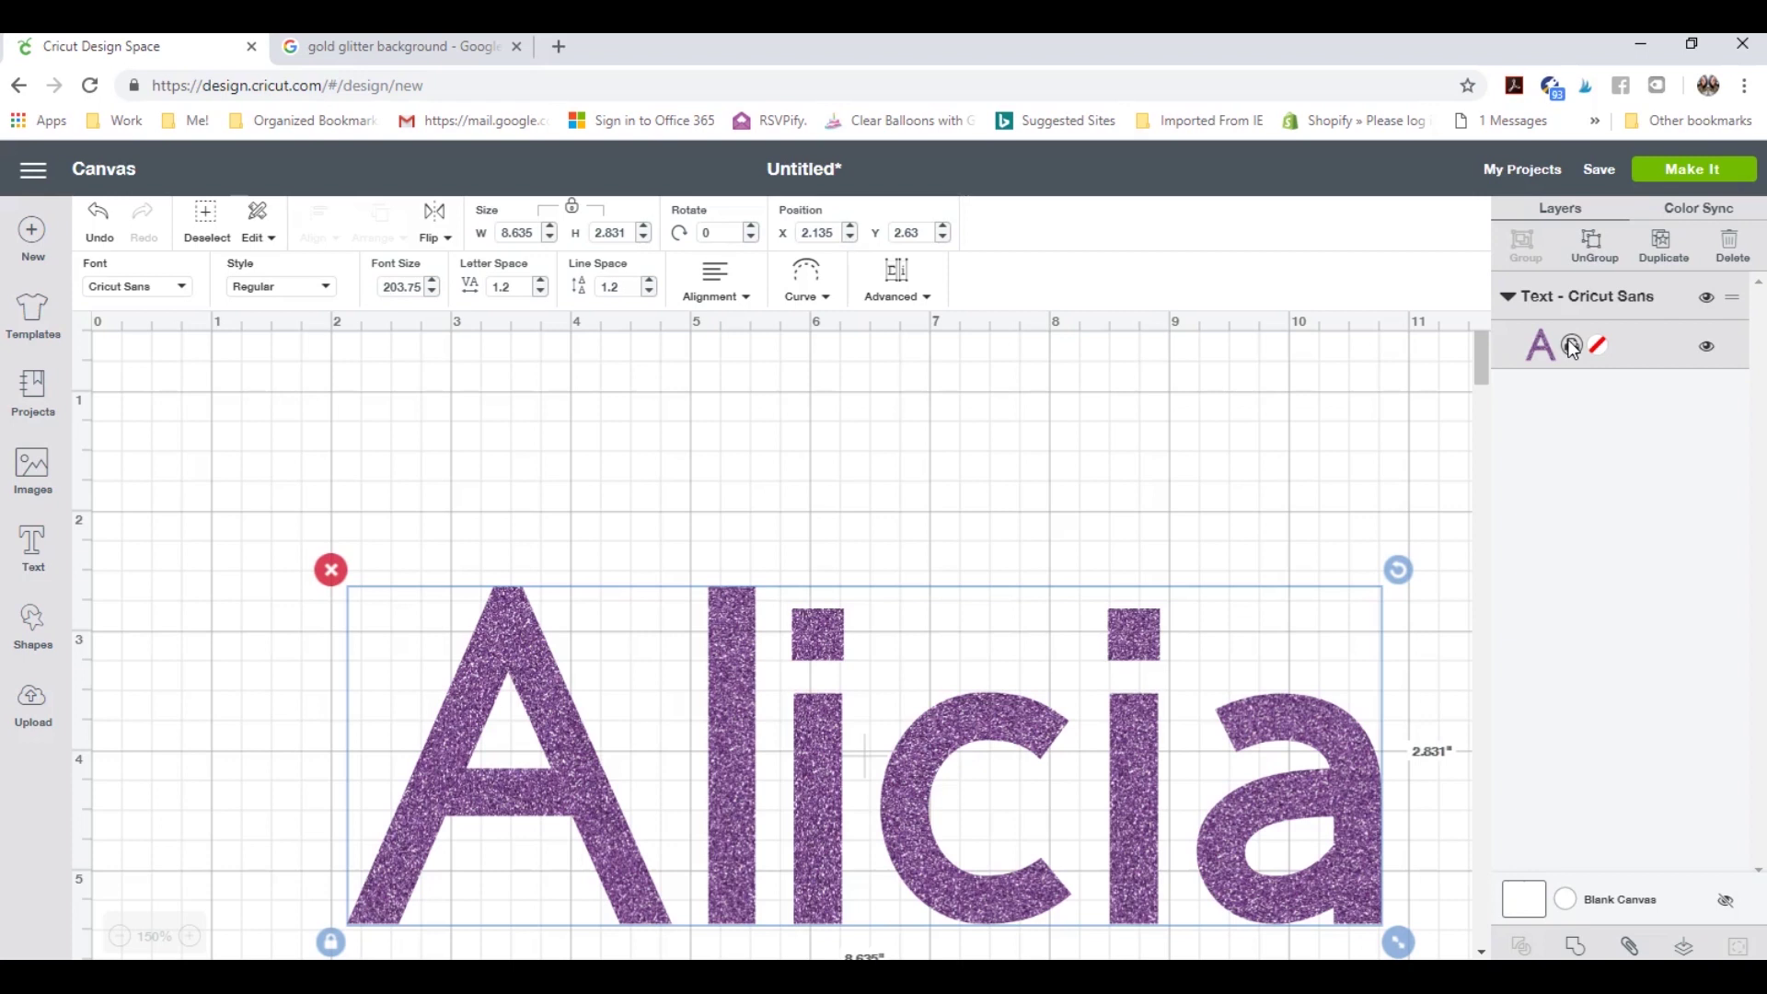
click(1635, 357)
click(1638, 363)
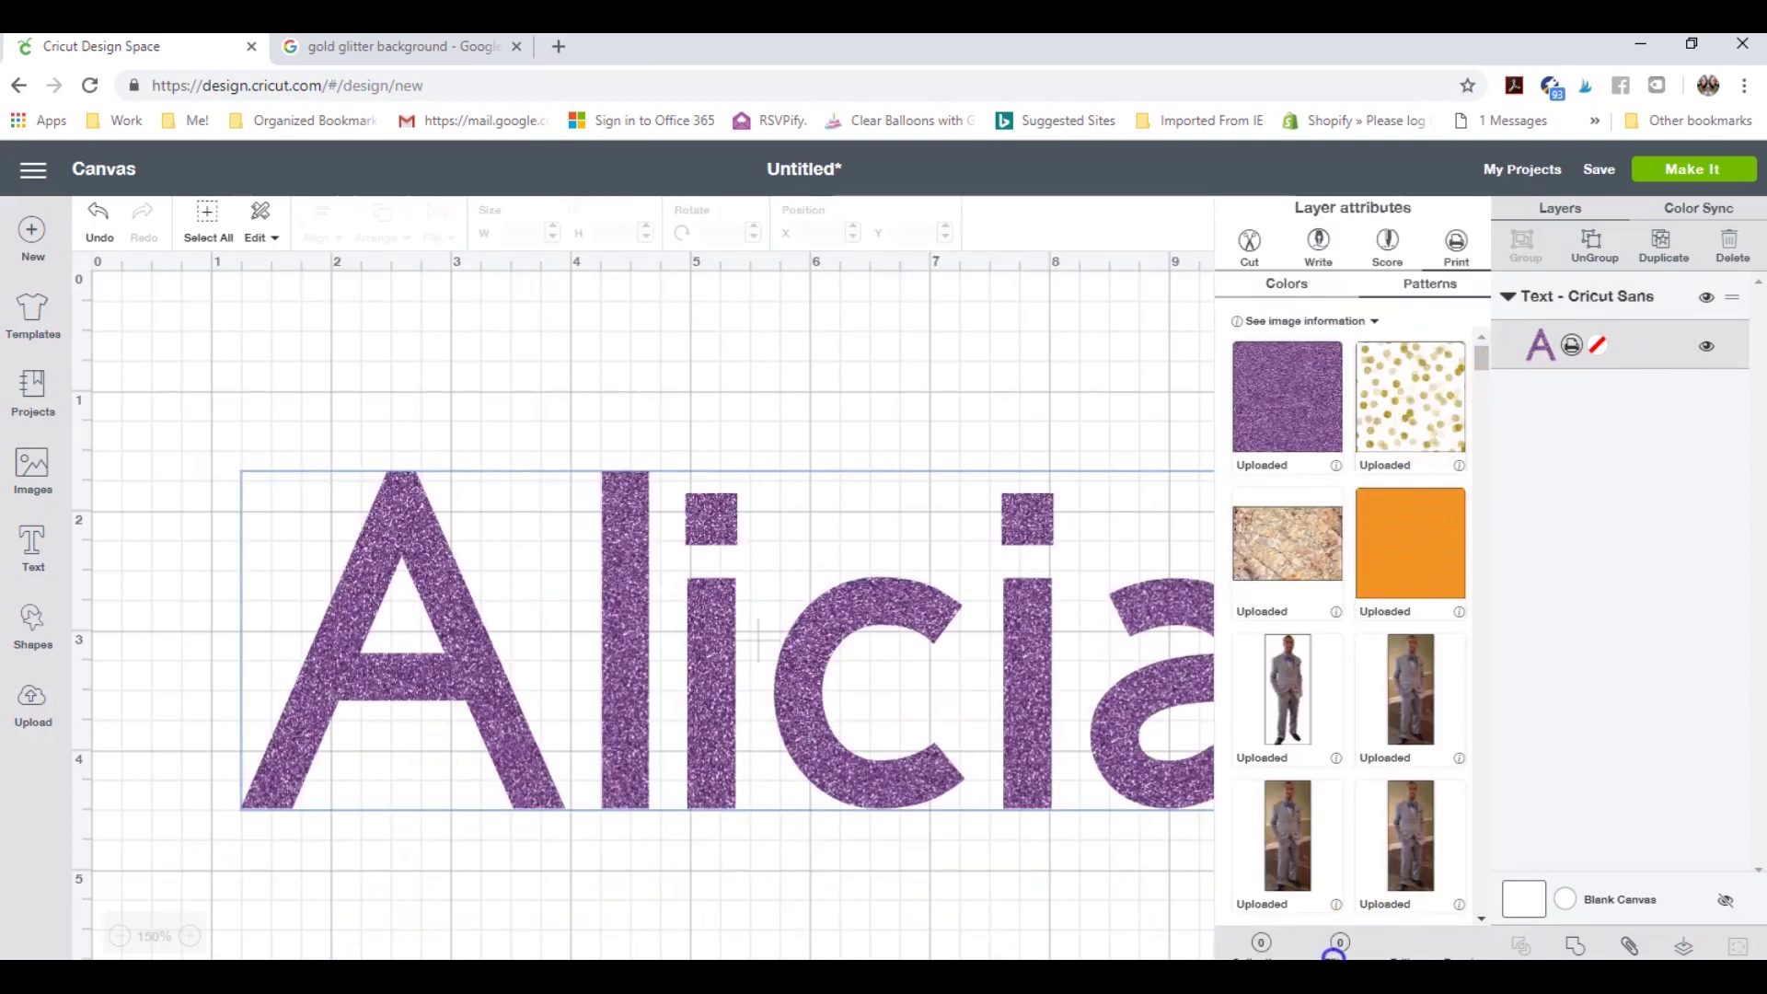
drag(1123, 948, 1257, 48)
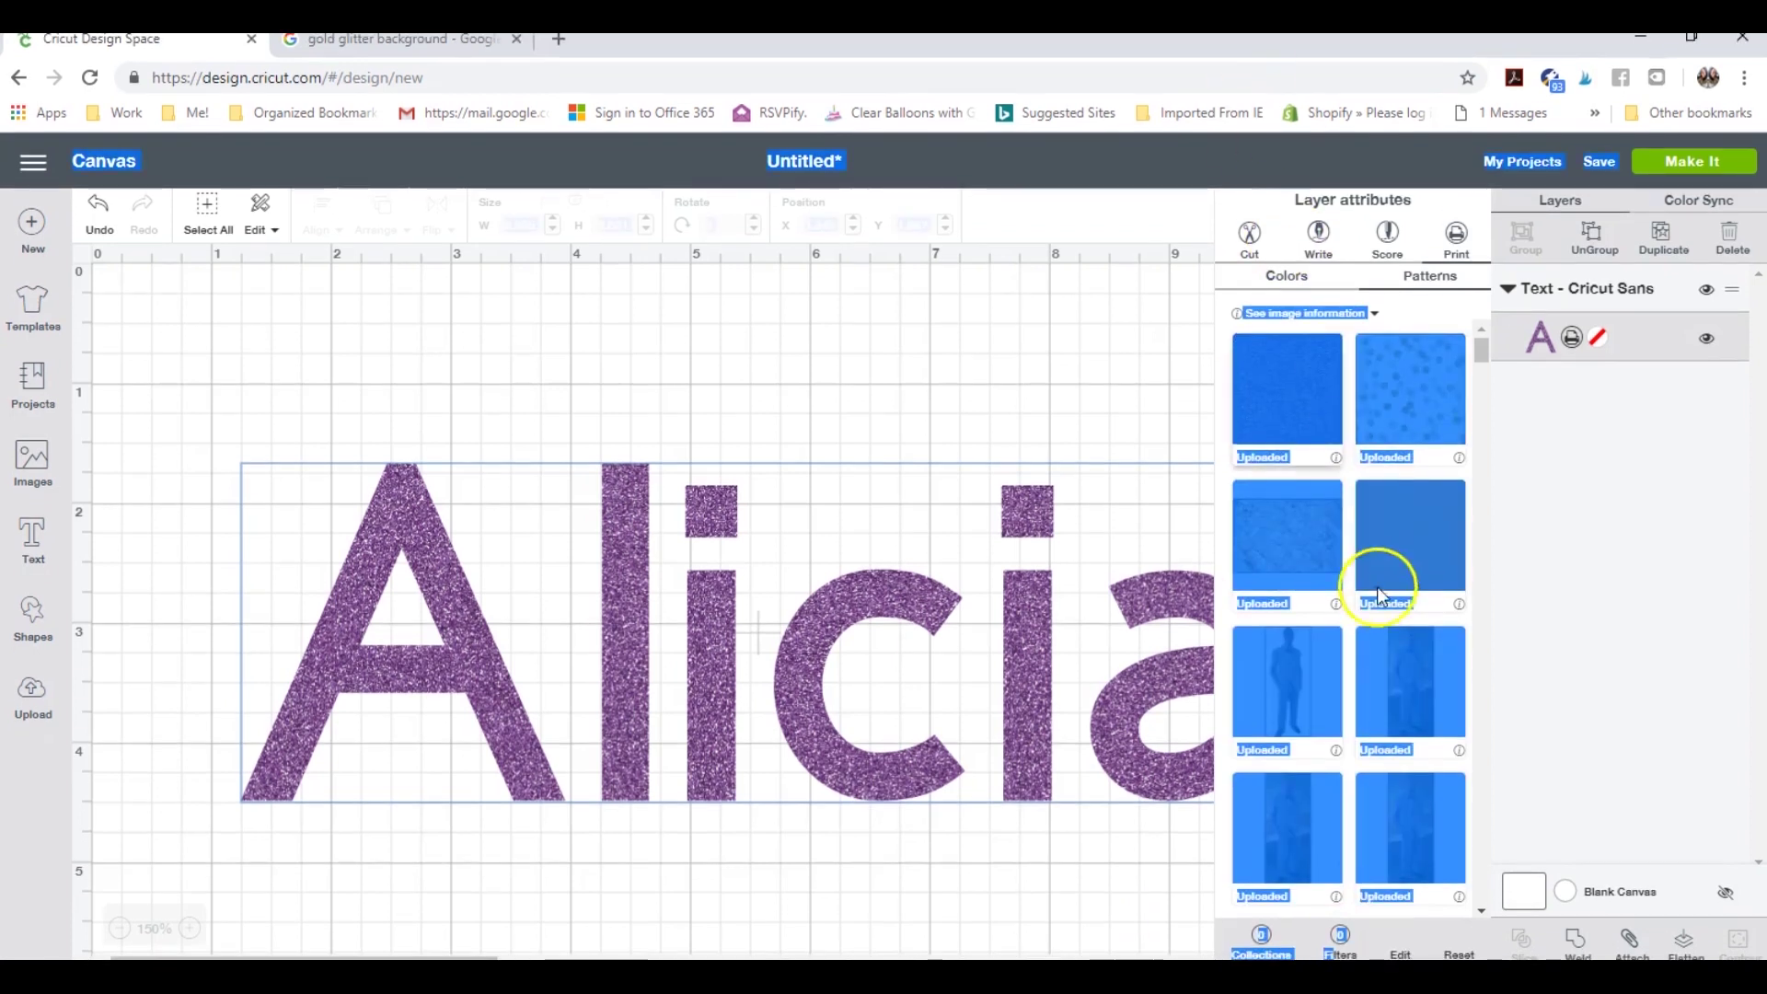
click(1392, 948)
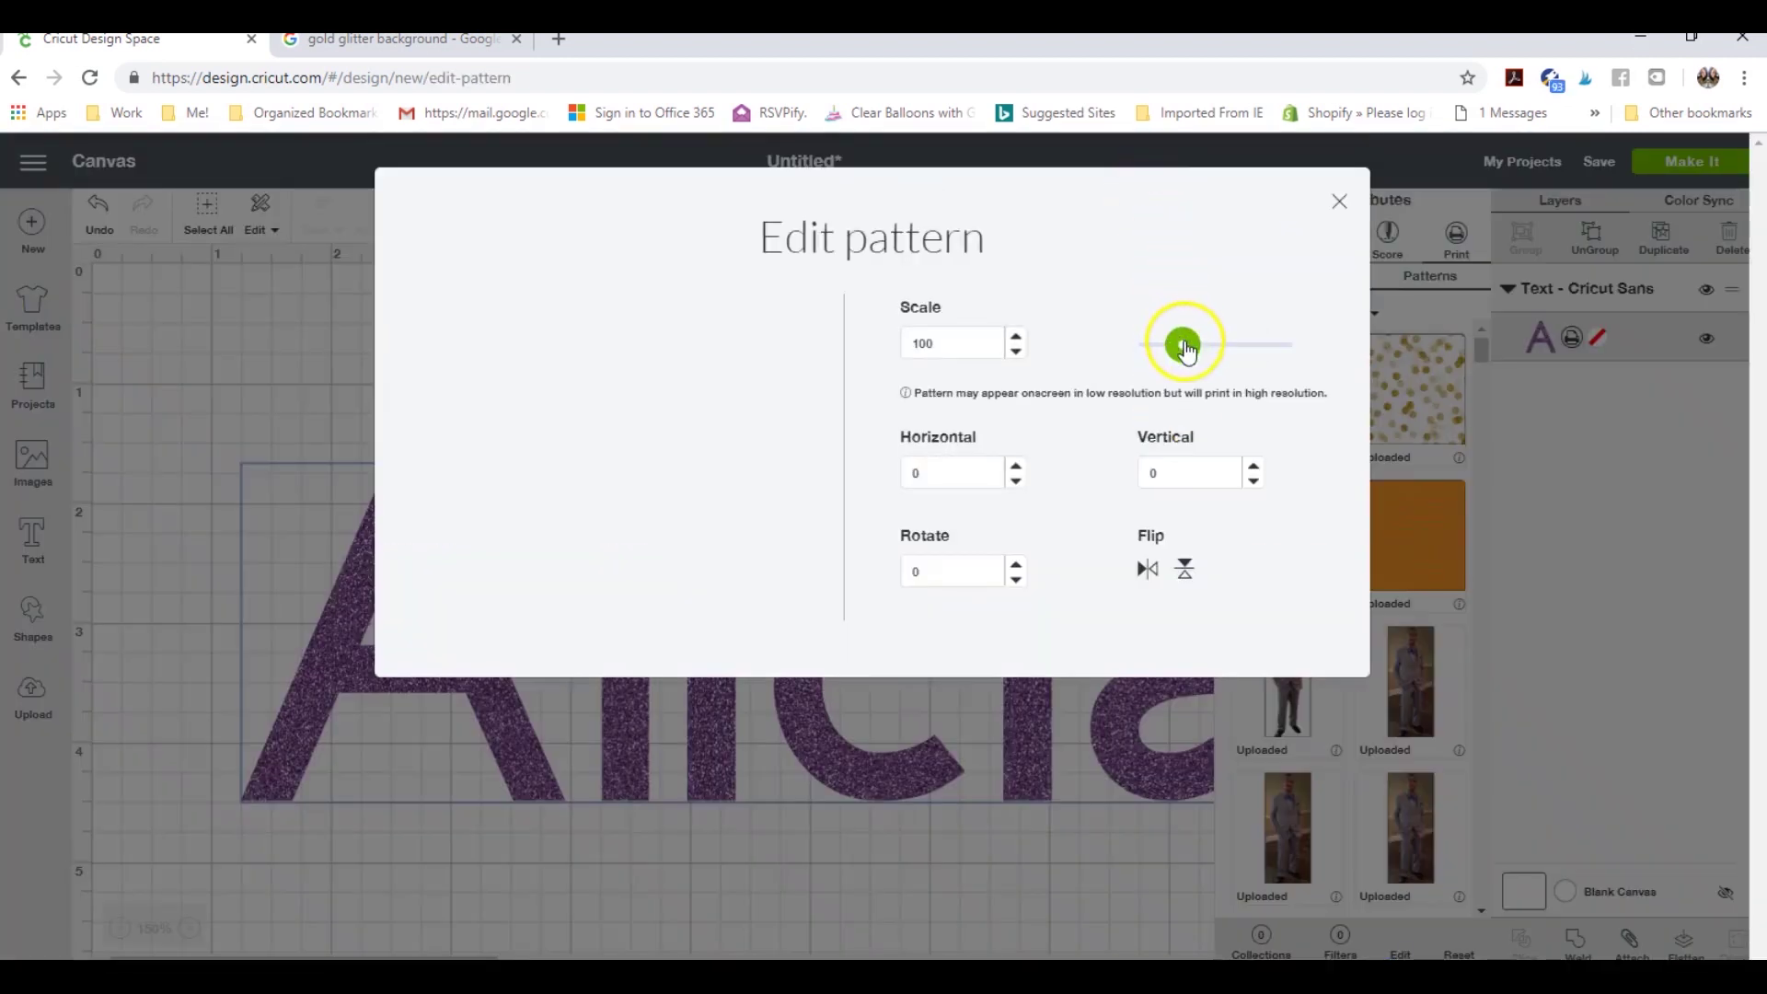
click(1018, 465)
click(1015, 481)
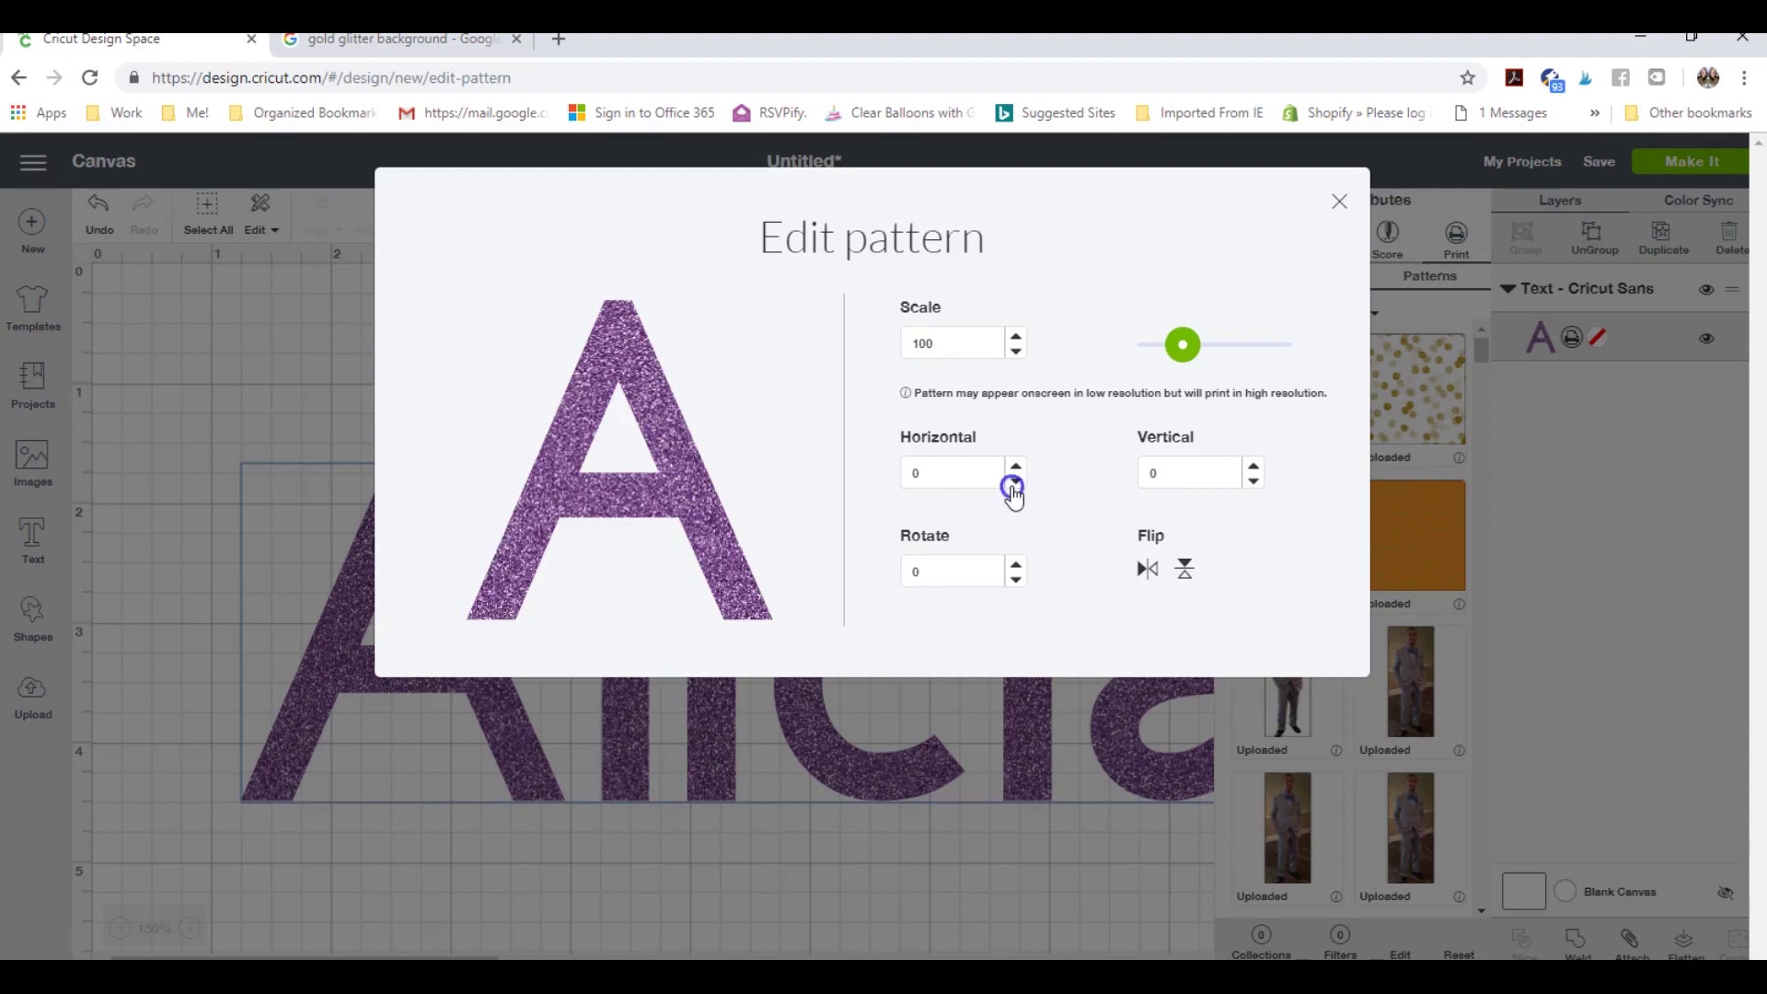
click(1014, 482)
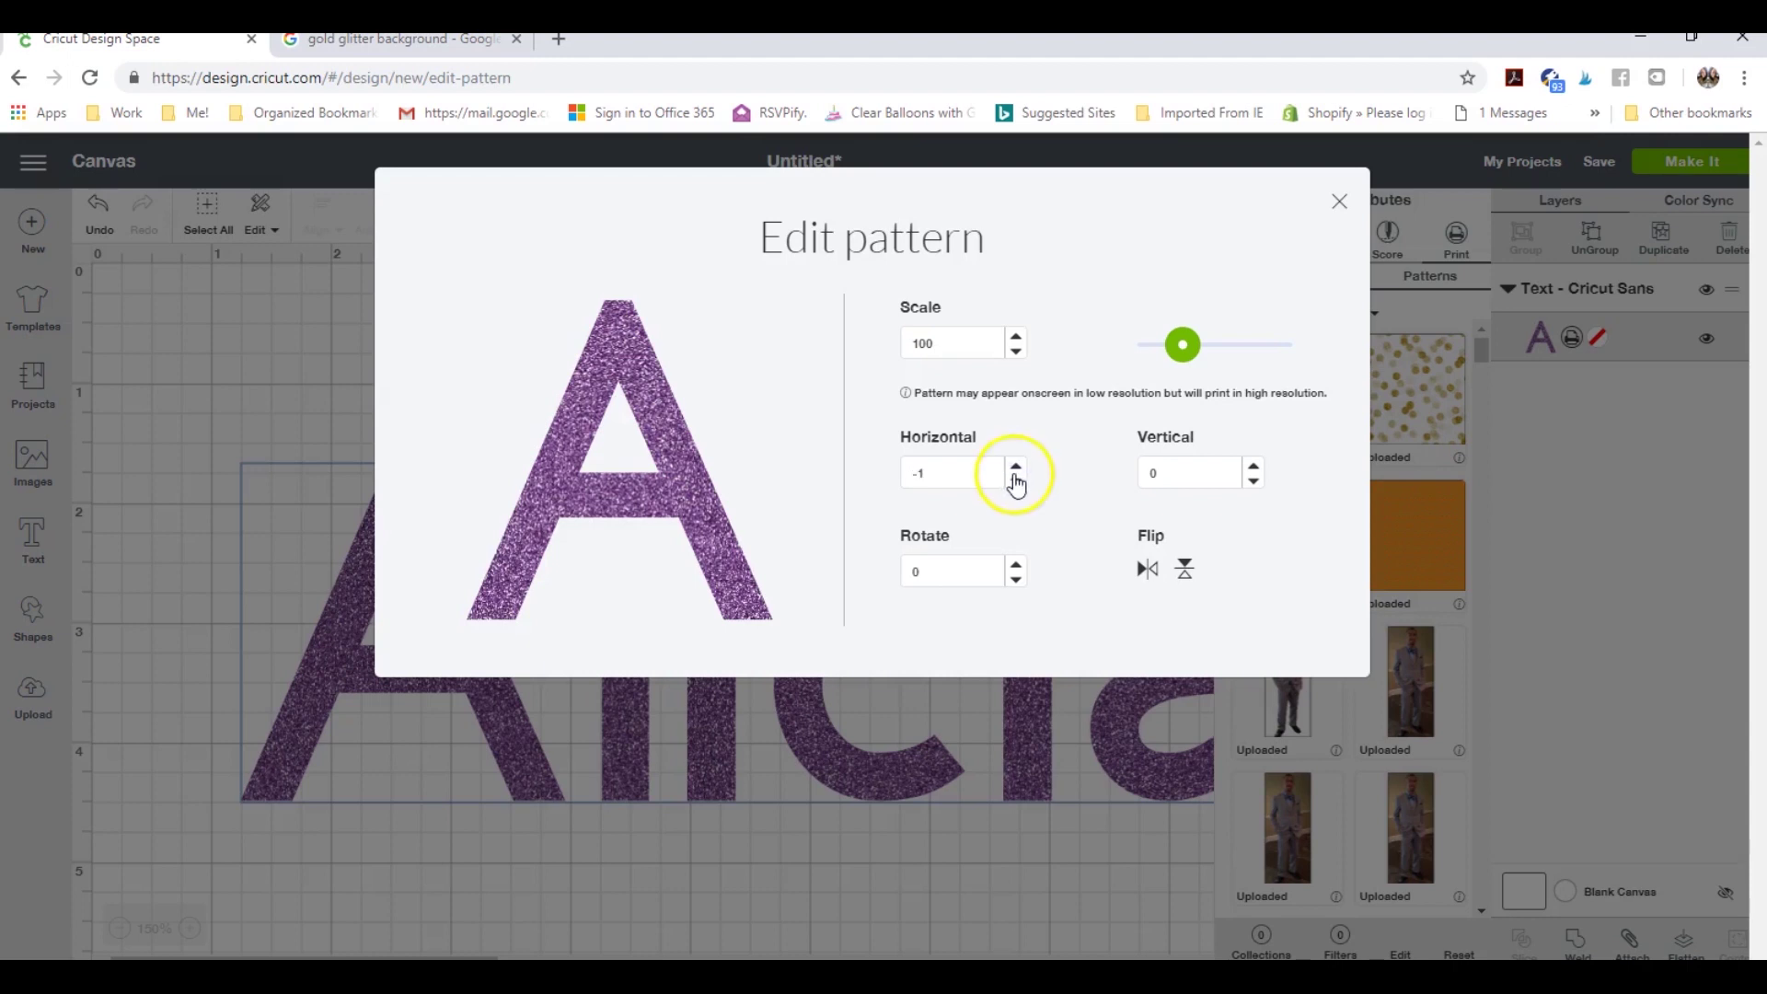
Flip the glitter pattern horizontally and increase its scale, closing the pattern editor when done.
click(1148, 570)
drag(1184, 347, 1207, 346)
click(1339, 204)
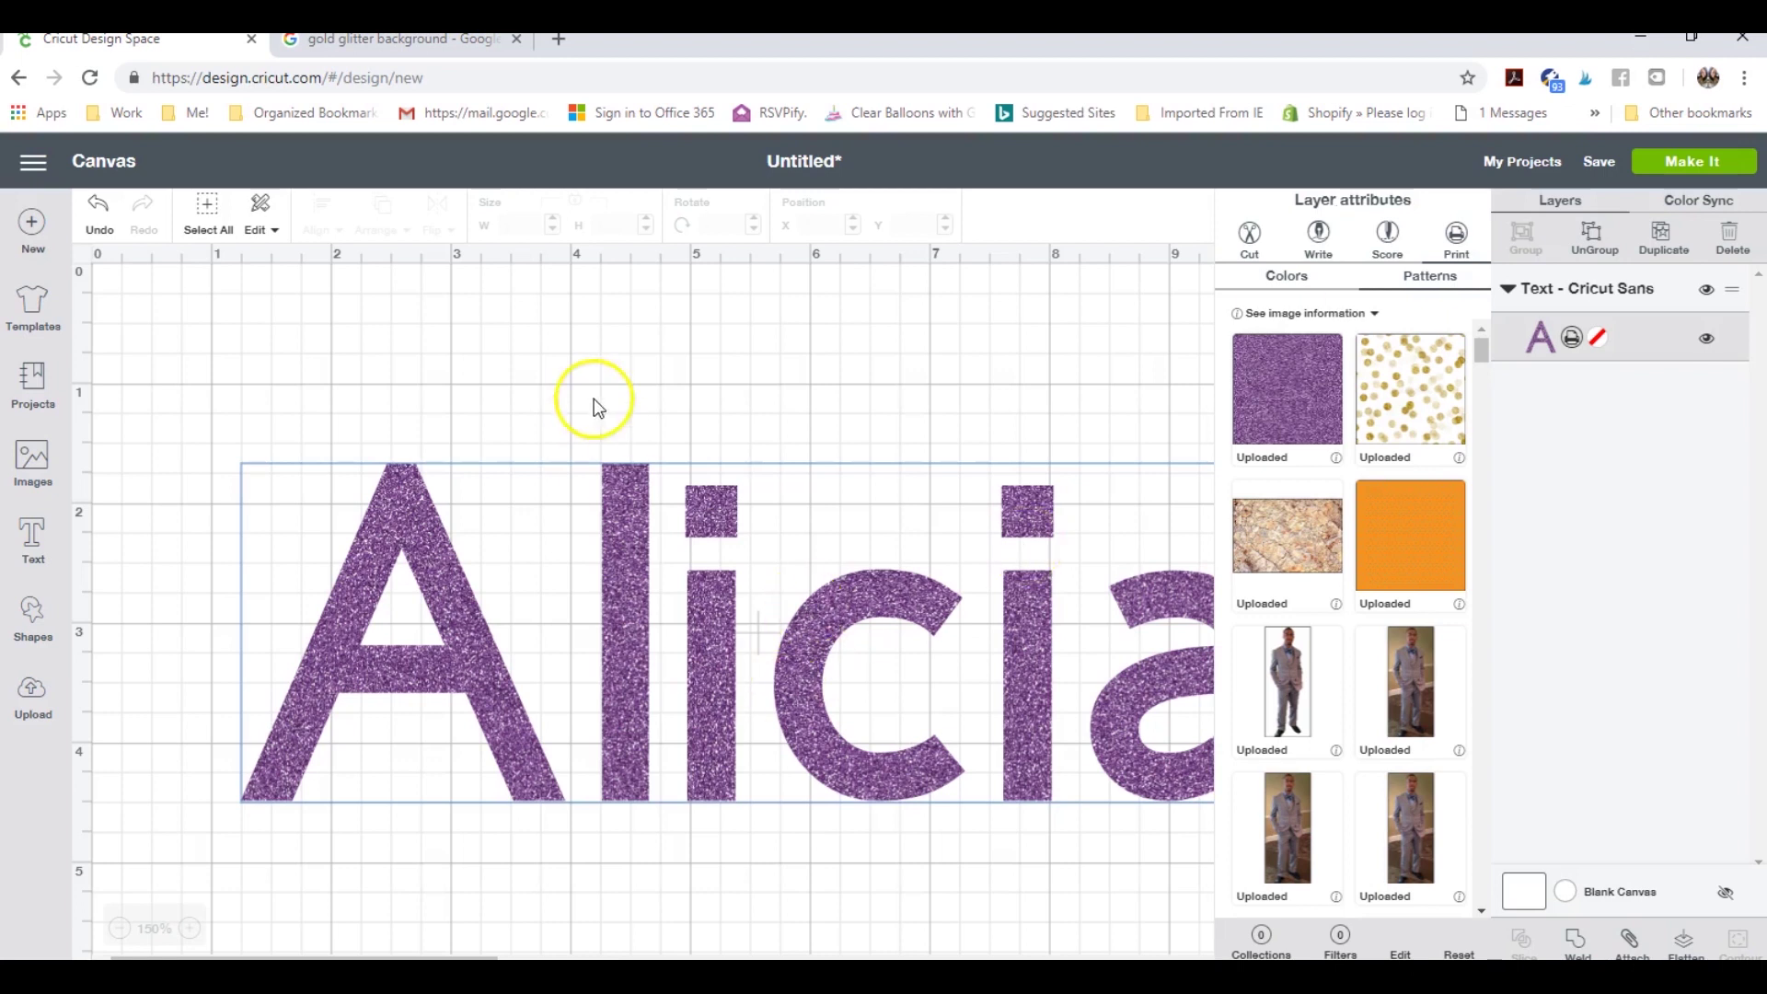
Reopen the text layer's attributes and switch the layer from Print to Cut.
click(406, 532)
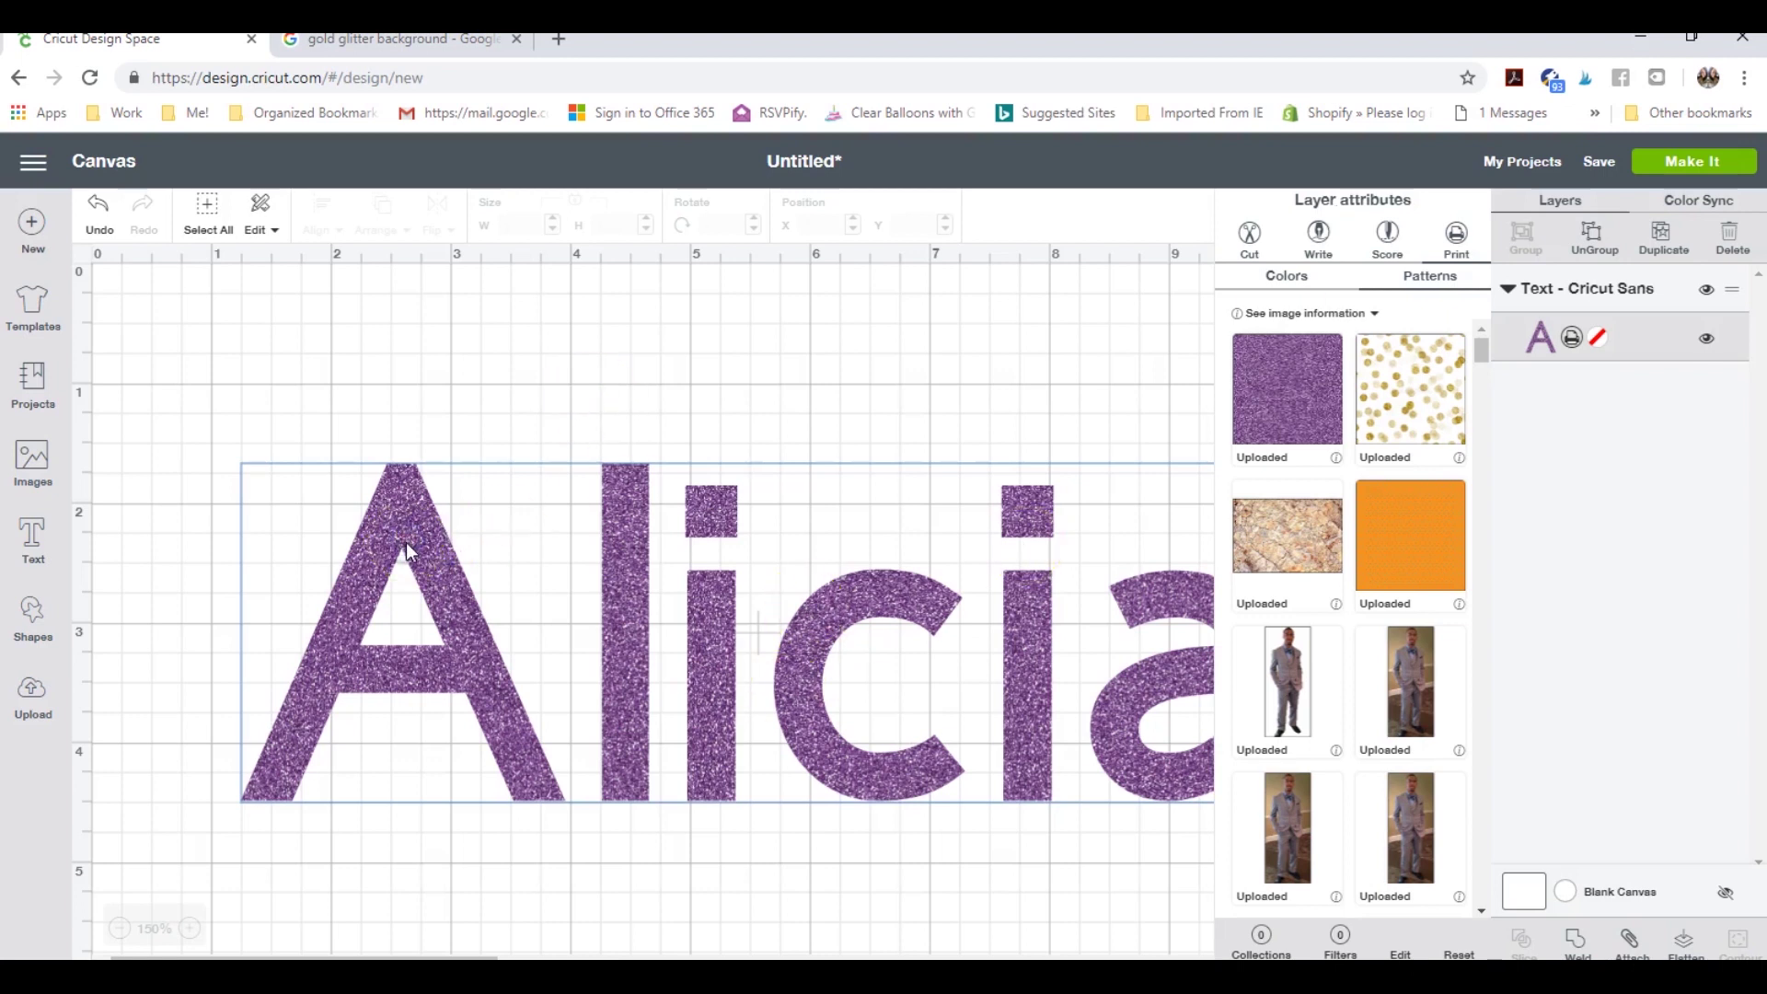
click(1257, 239)
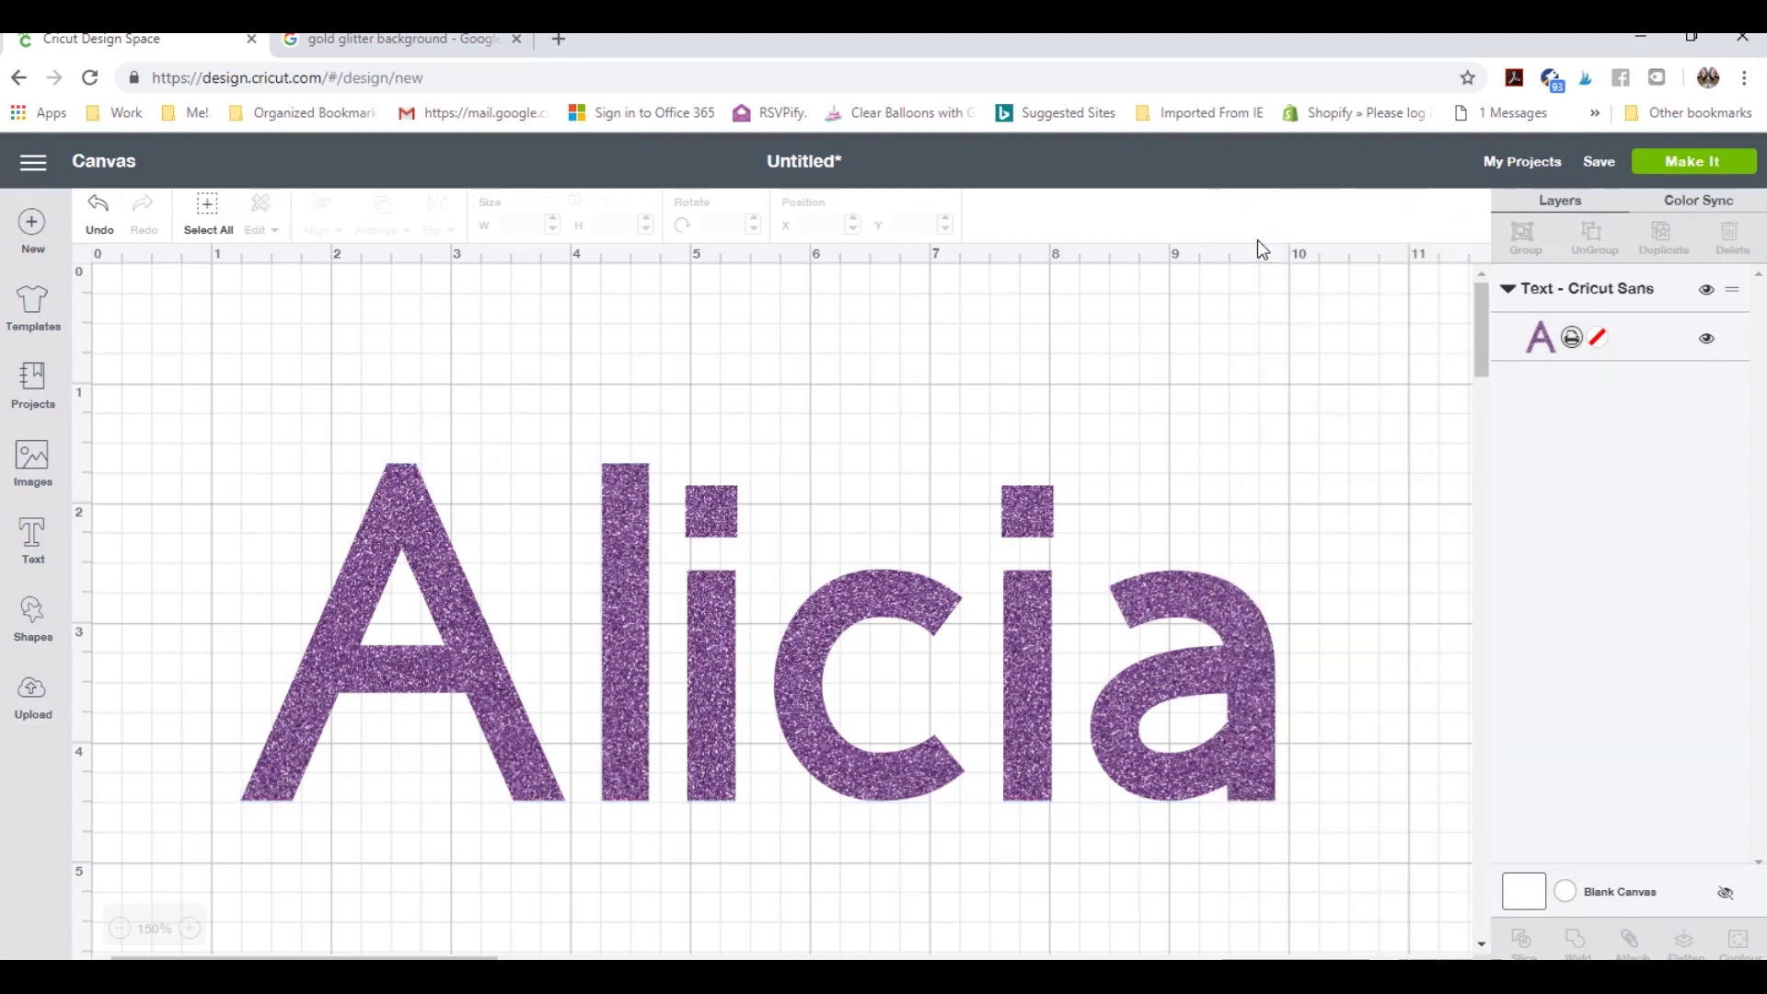
click(1568, 342)
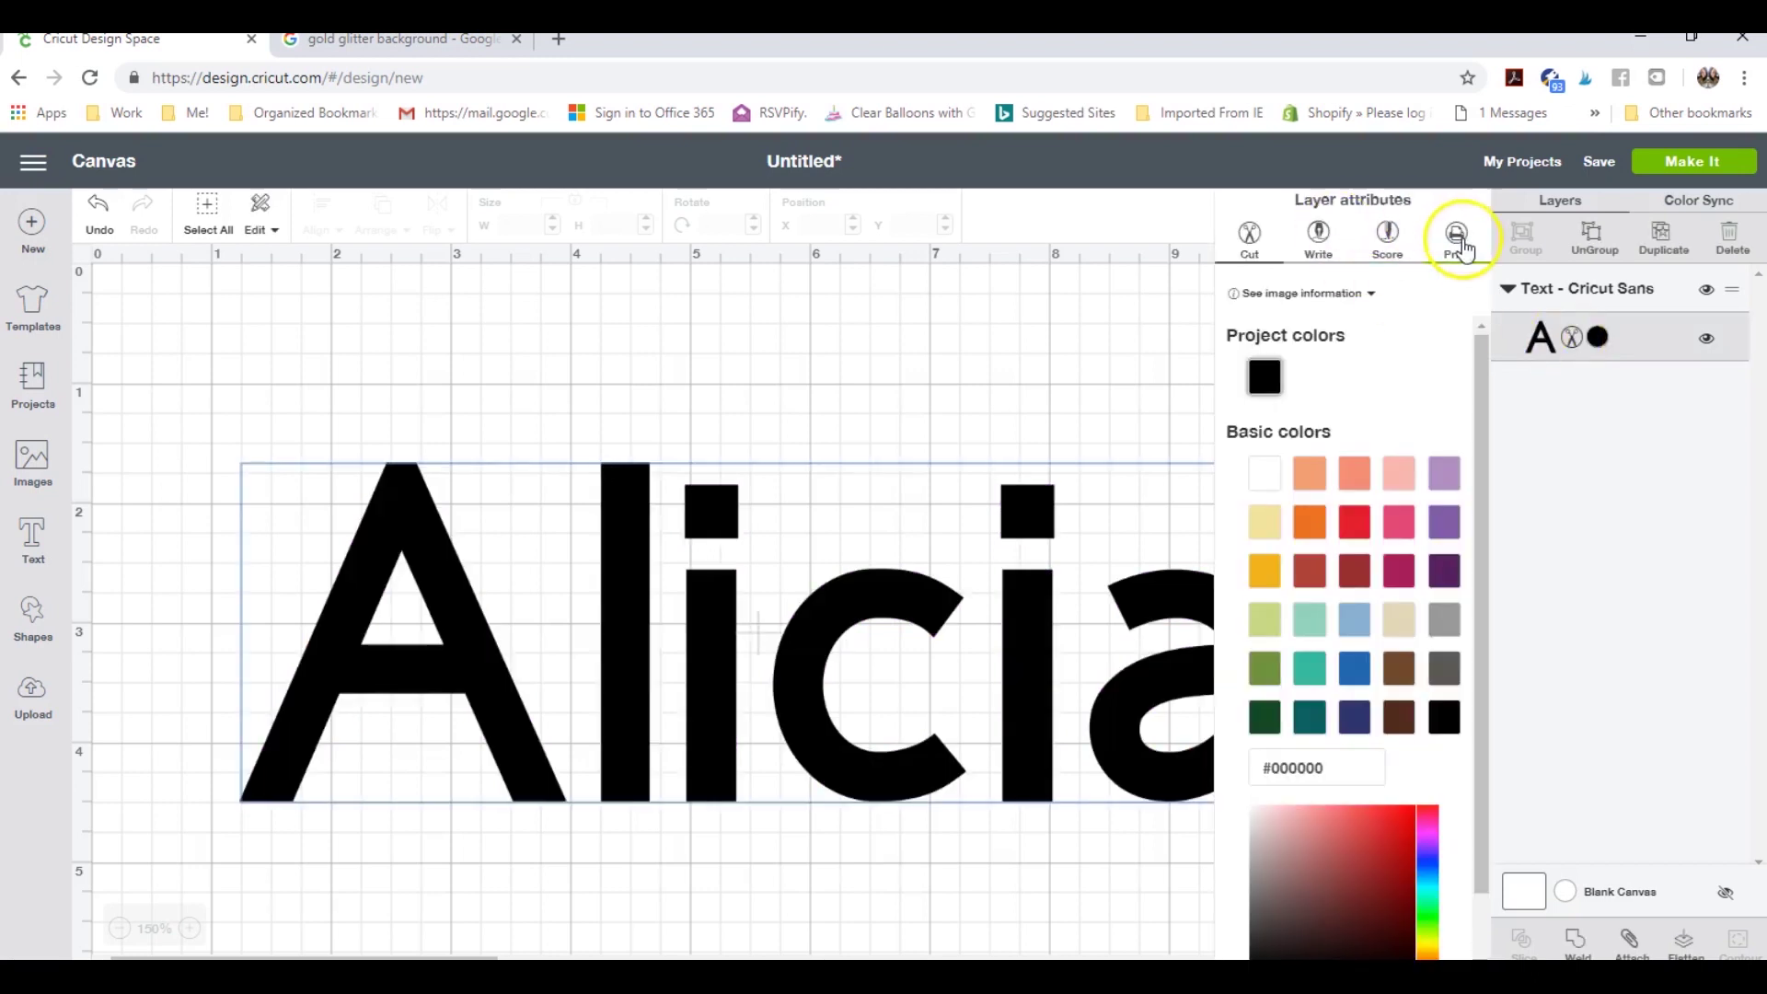
Upload the file AlegraCreatives - Glitter Textures - 005 as an image instead of a pattern, after closing the layer attributes.
click(1091, 297)
click(32, 698)
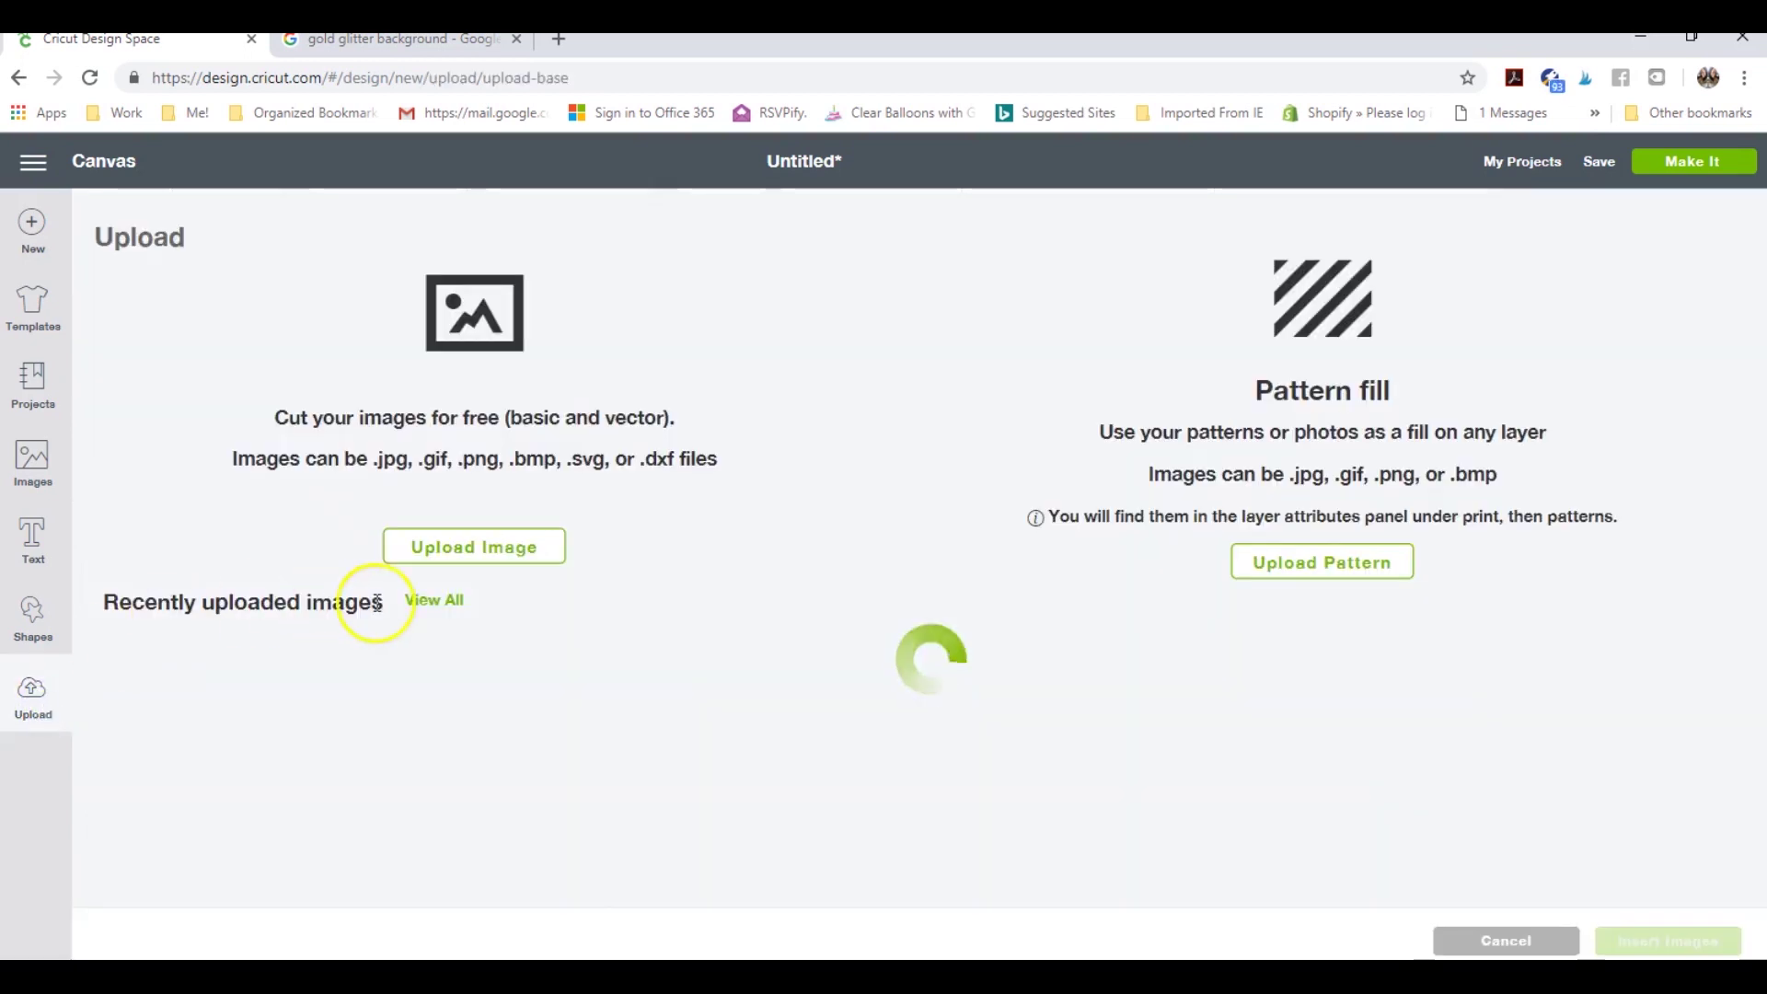
click(426, 550)
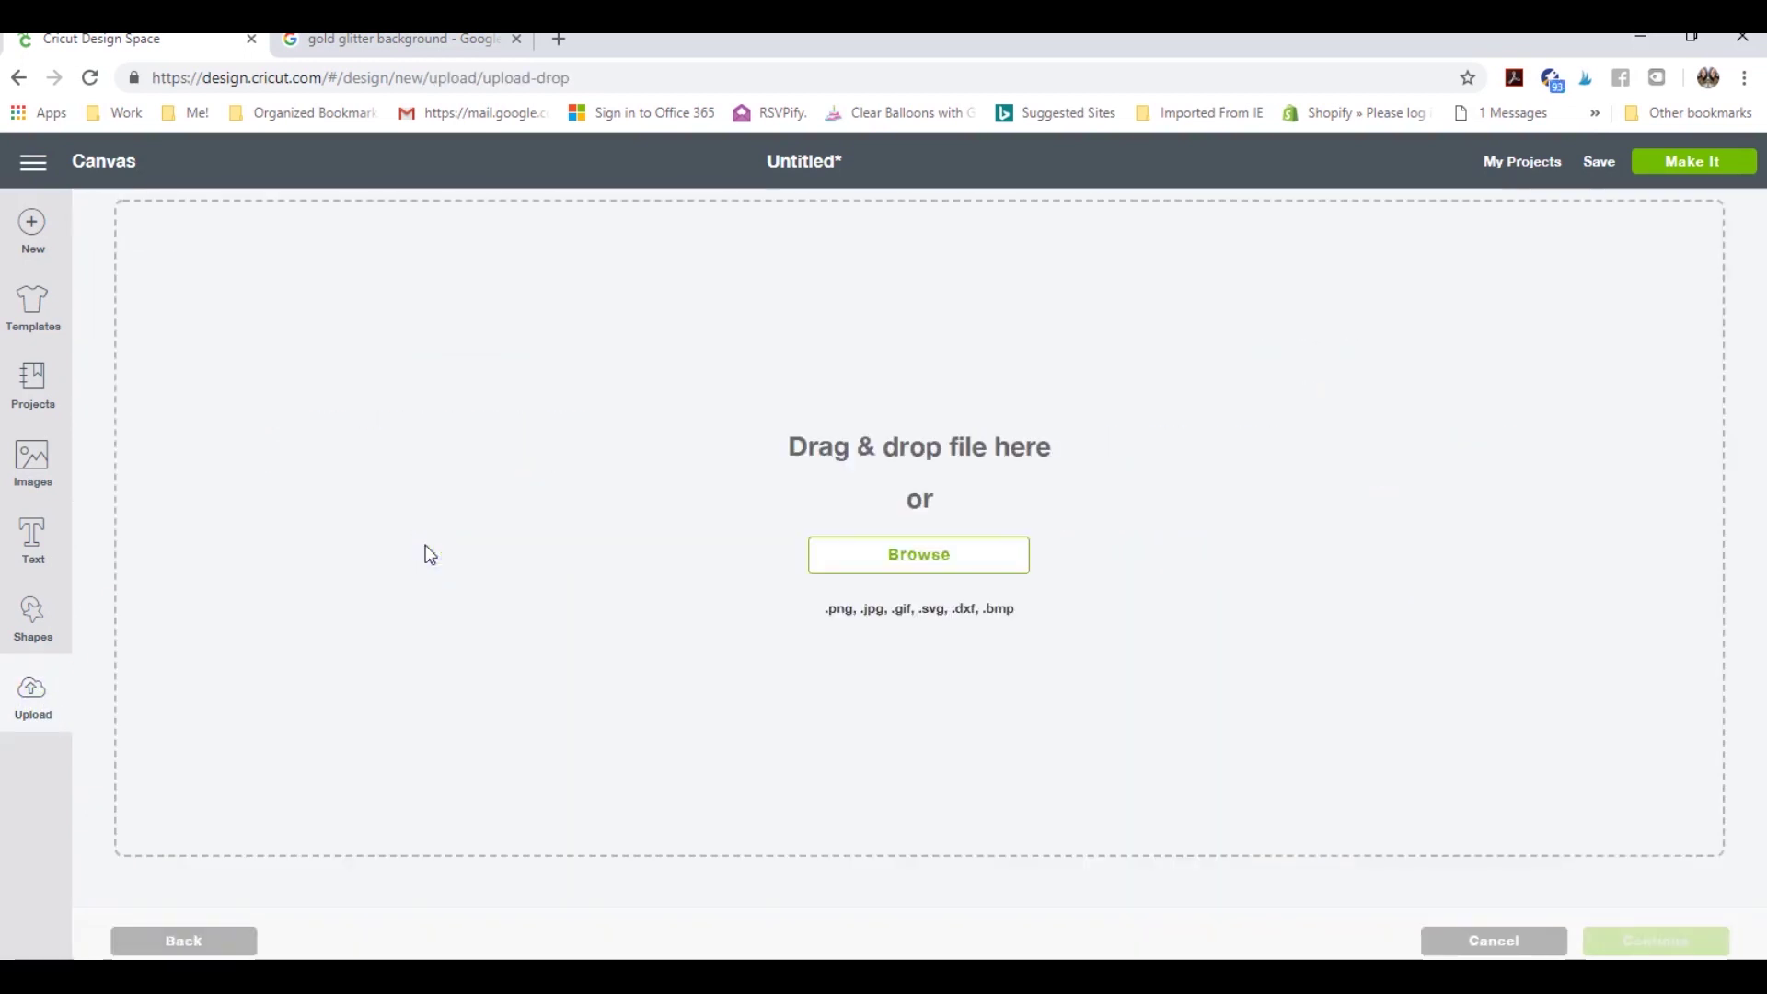
click(819, 561)
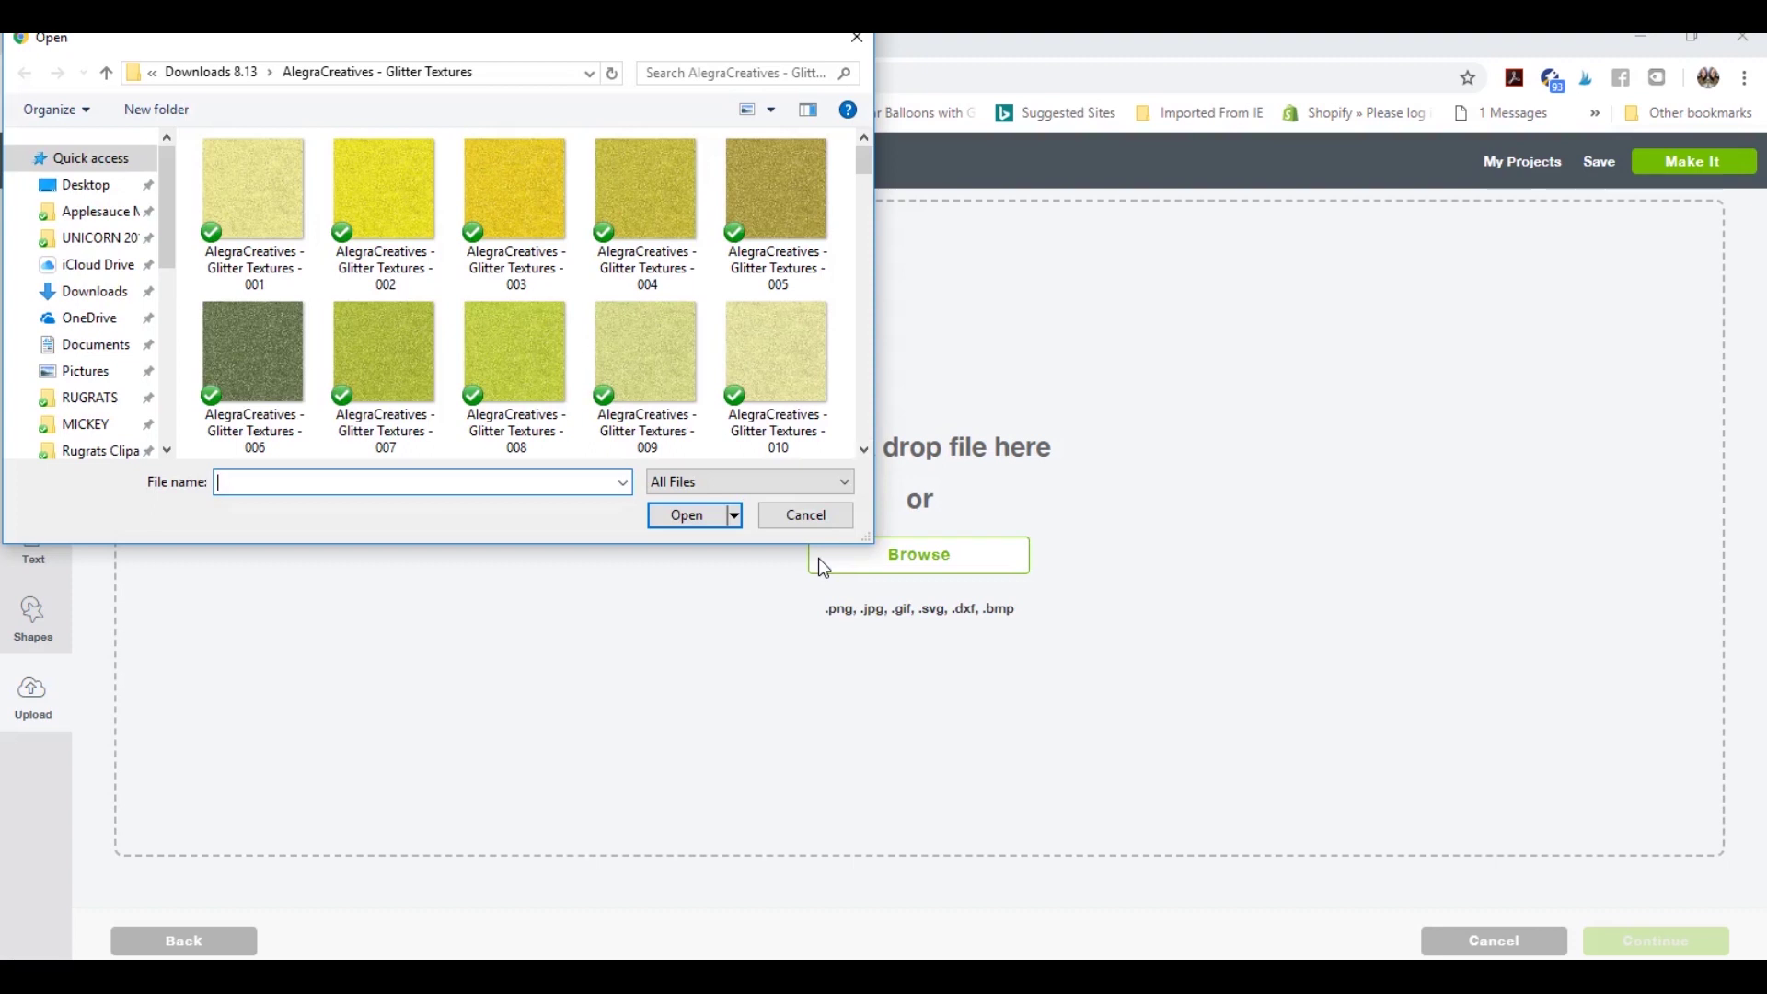
click(759, 199)
double_click(759, 199)
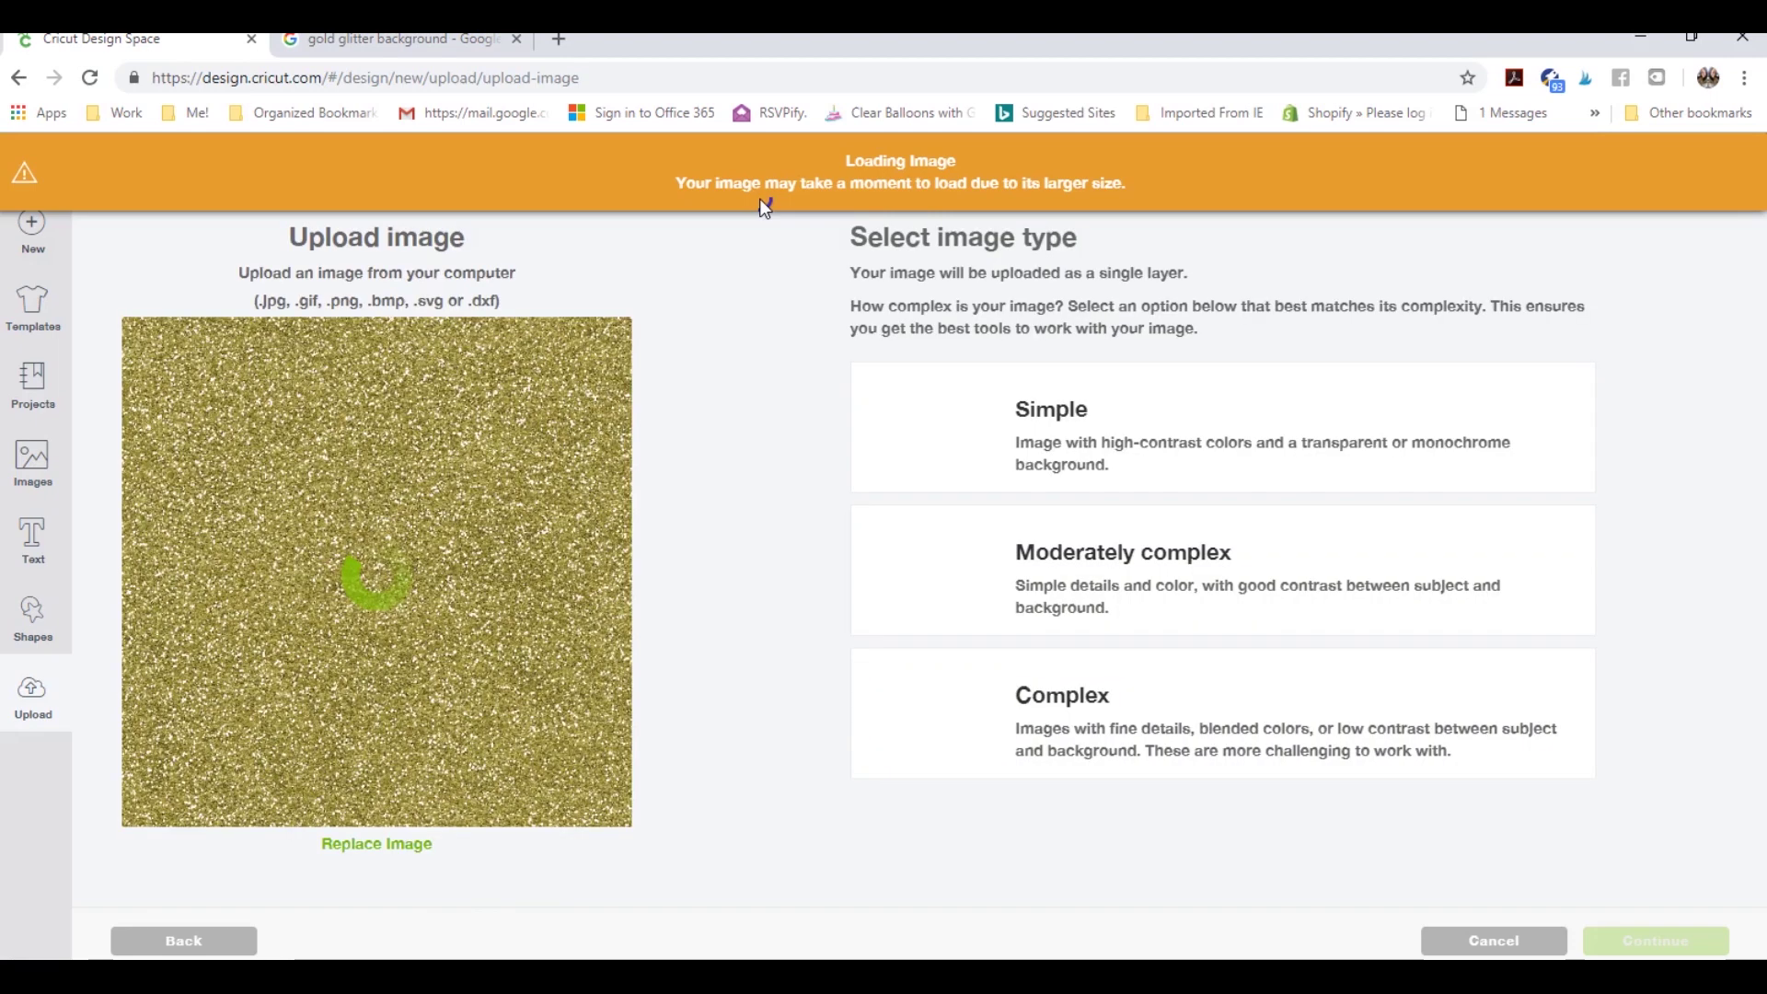
Set the image type of the glitter texture to Complex and accept the image without erasing any areas.
click(1139, 695)
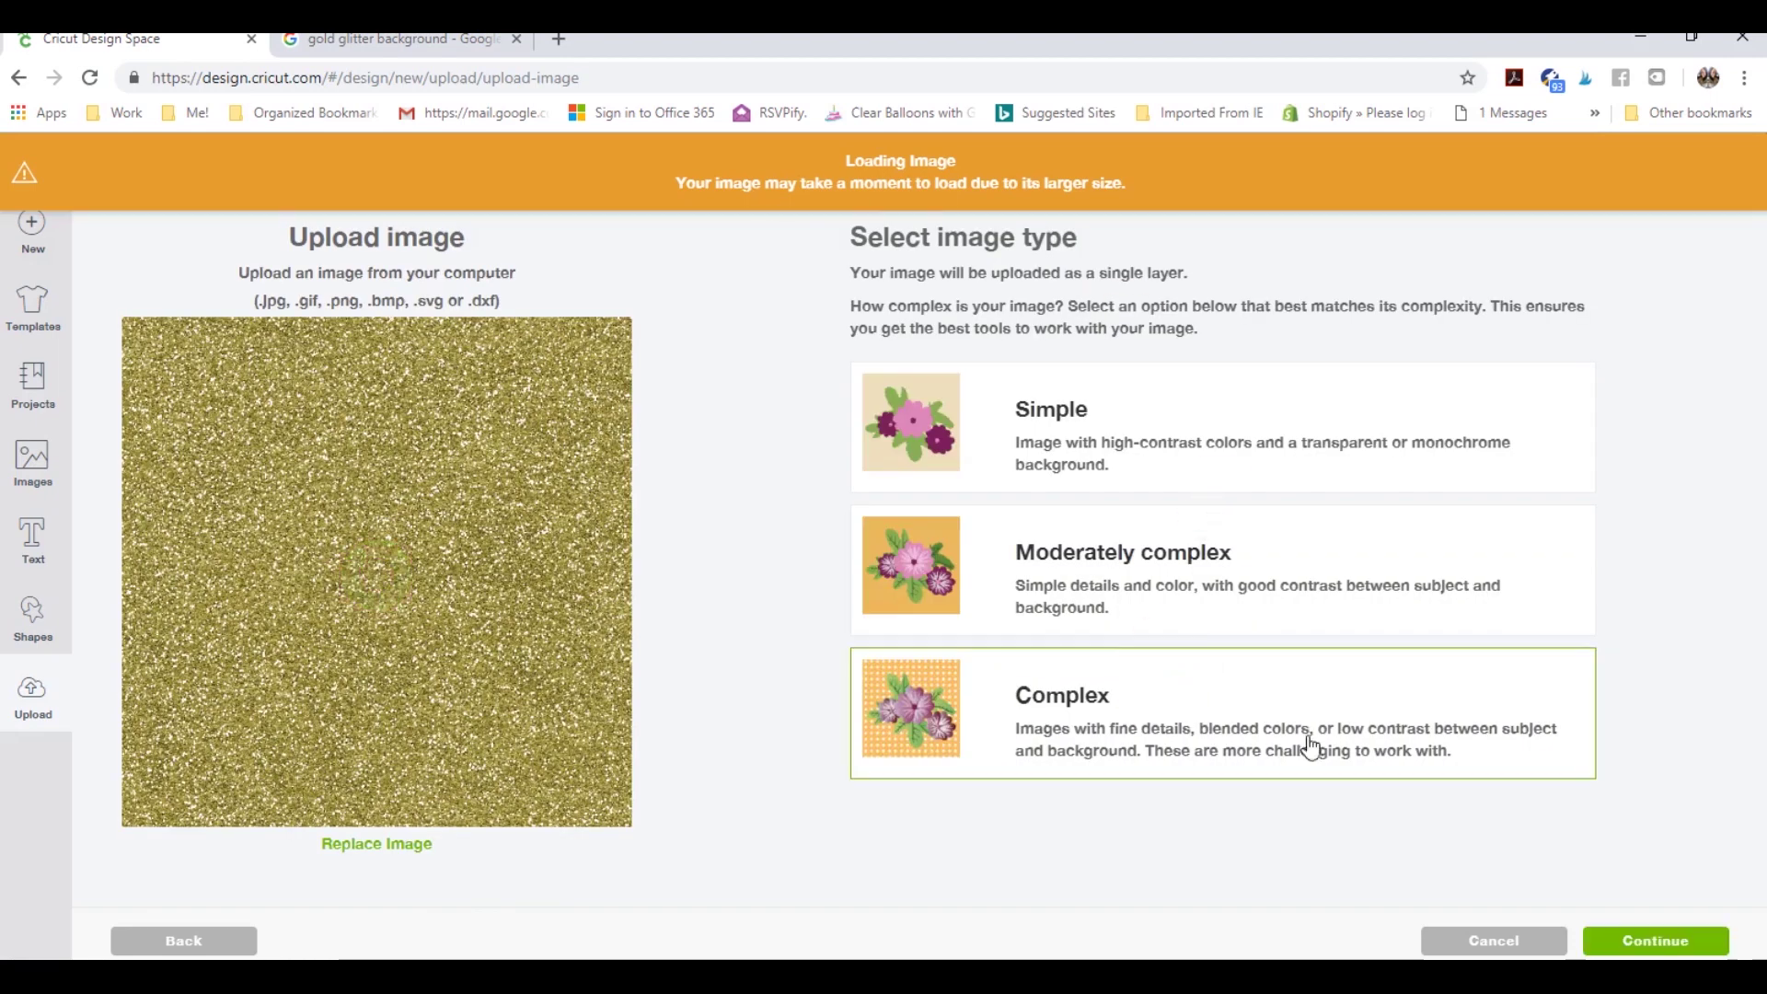
click(1703, 941)
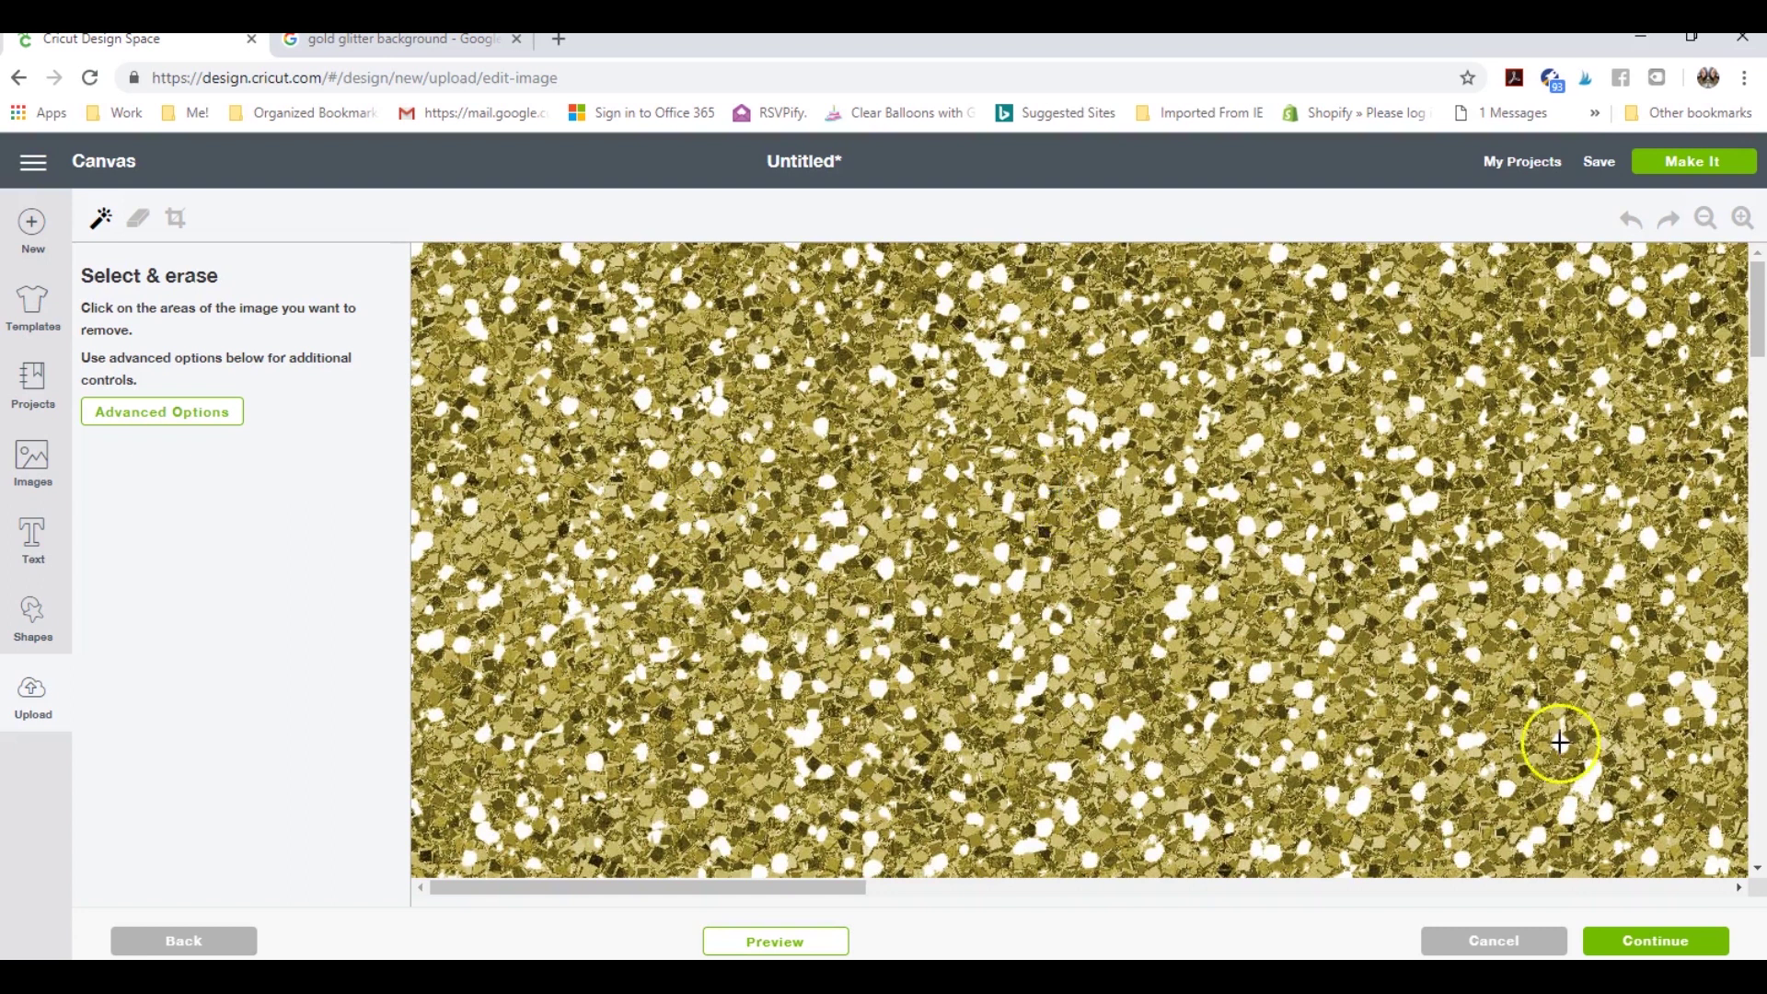
click(1701, 941)
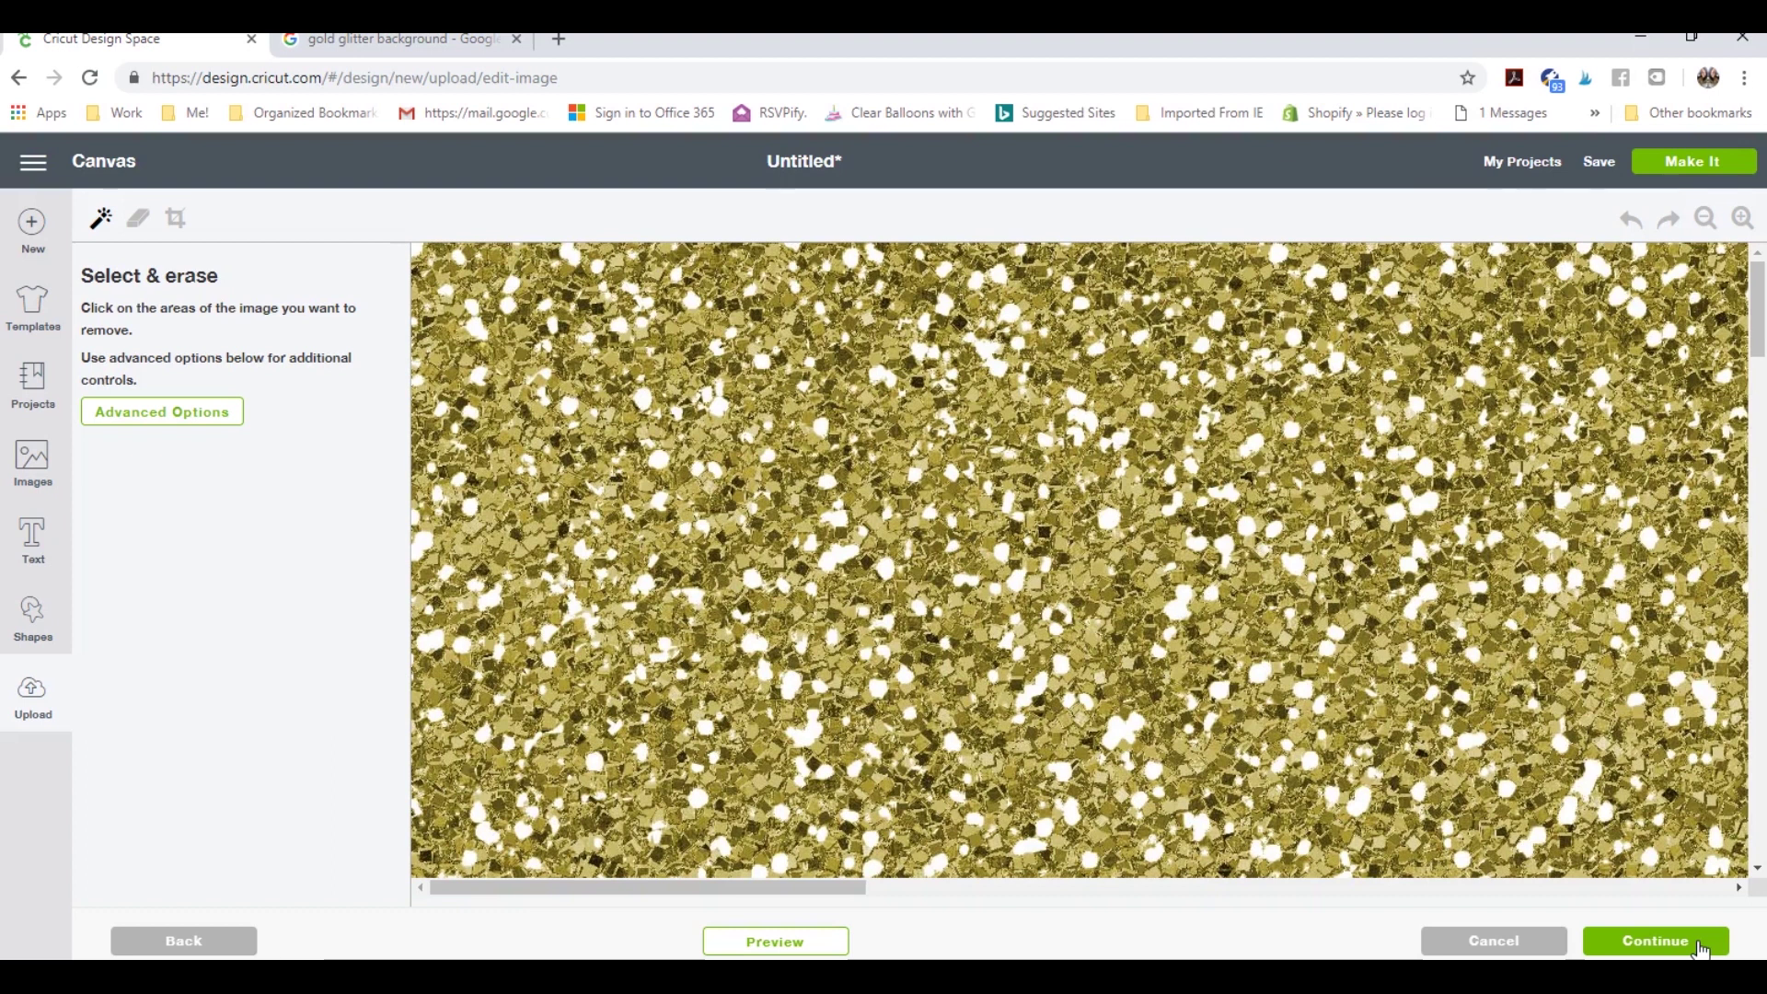
click(1645, 905)
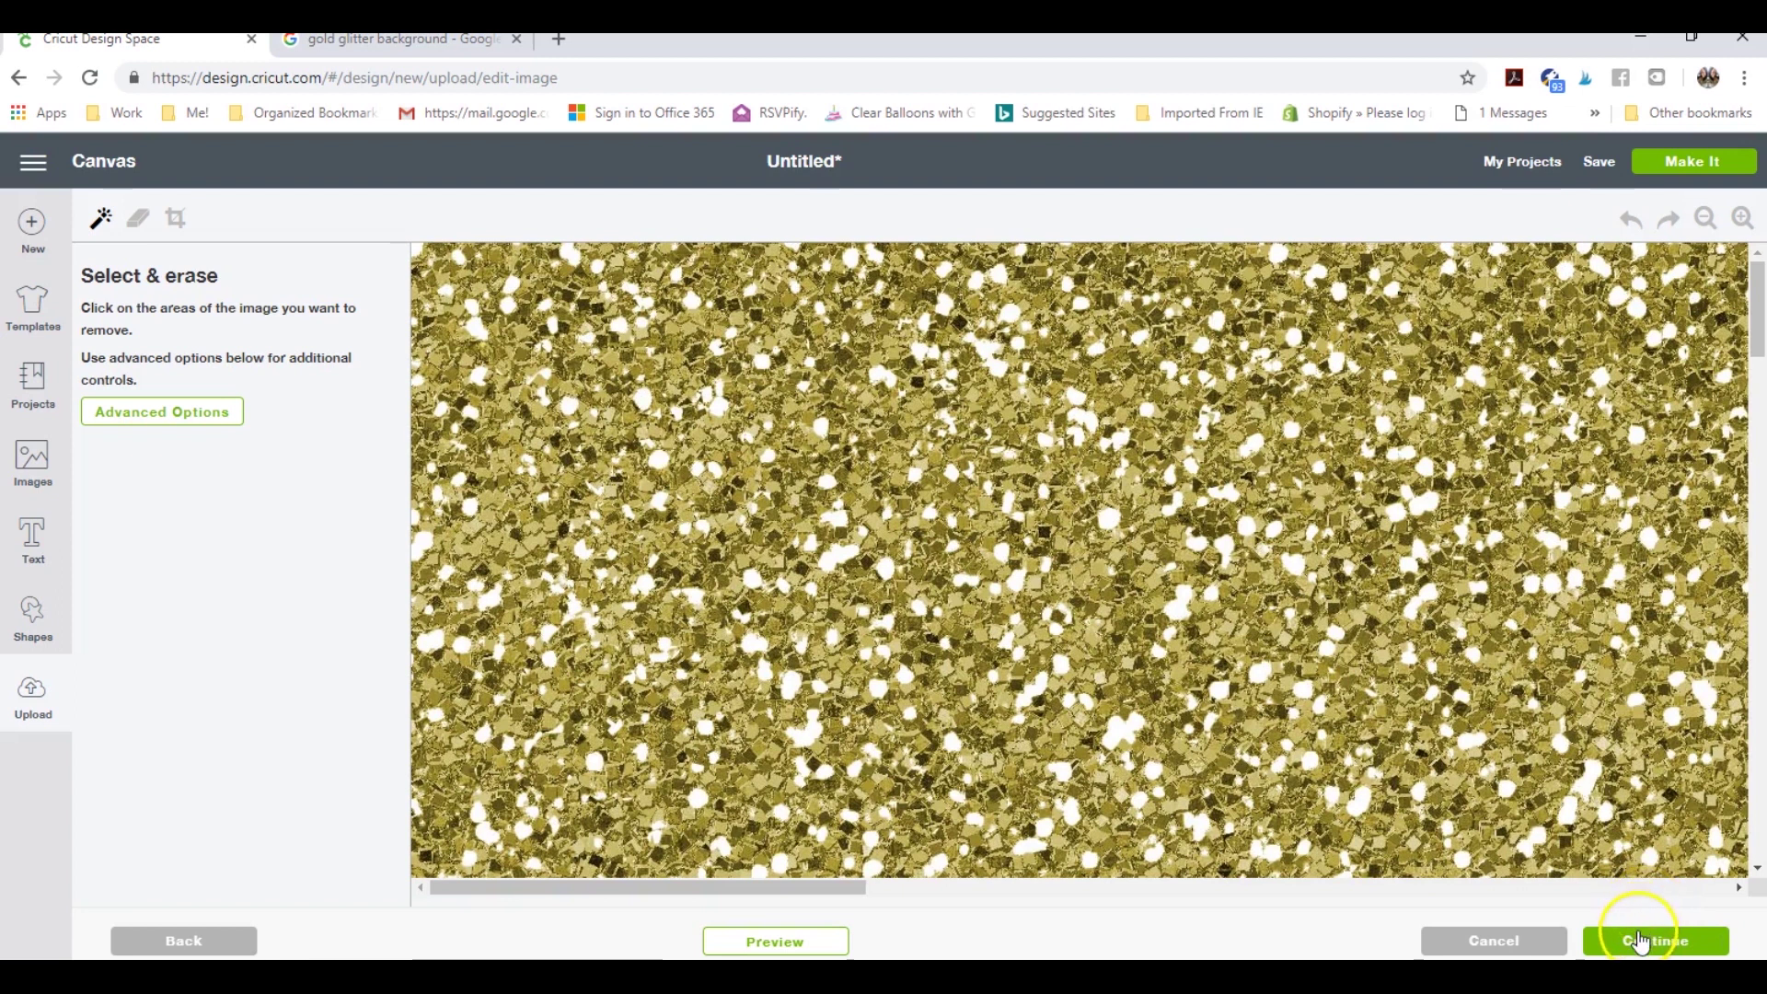
click(1639, 940)
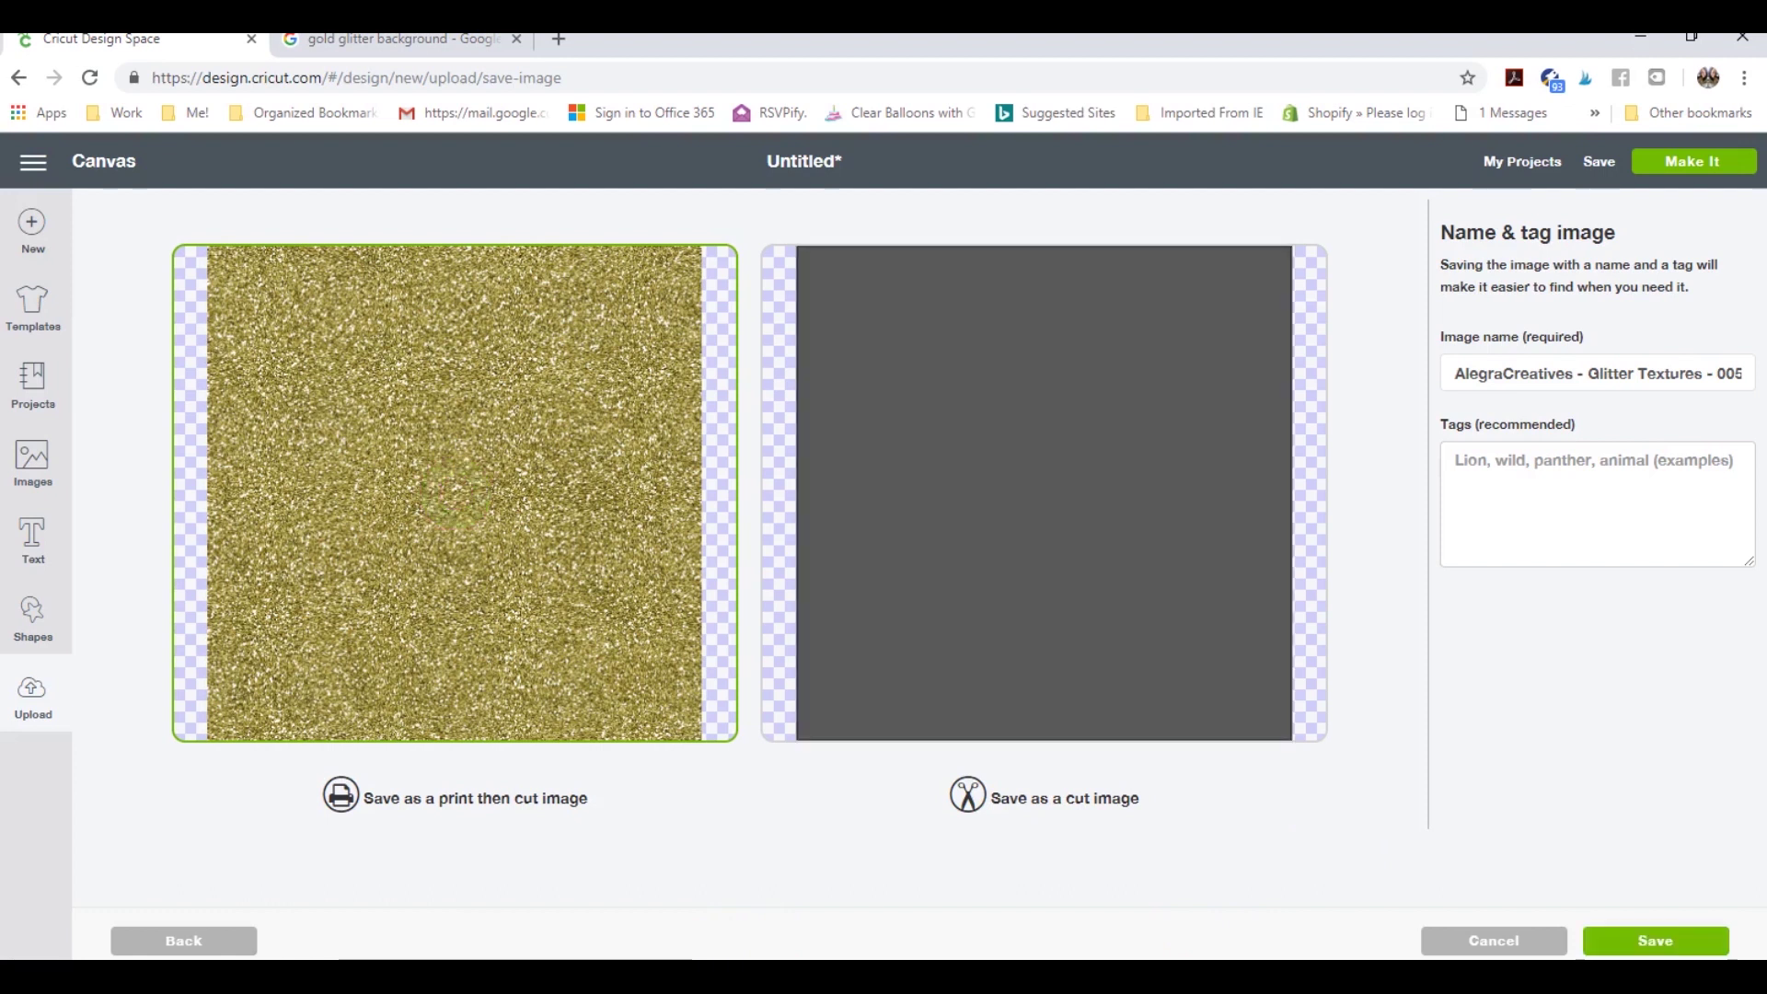
Save the texture as a print then cut image, with the project named glitter, and insert the uploaded image onto the canvas.
click(1653, 940)
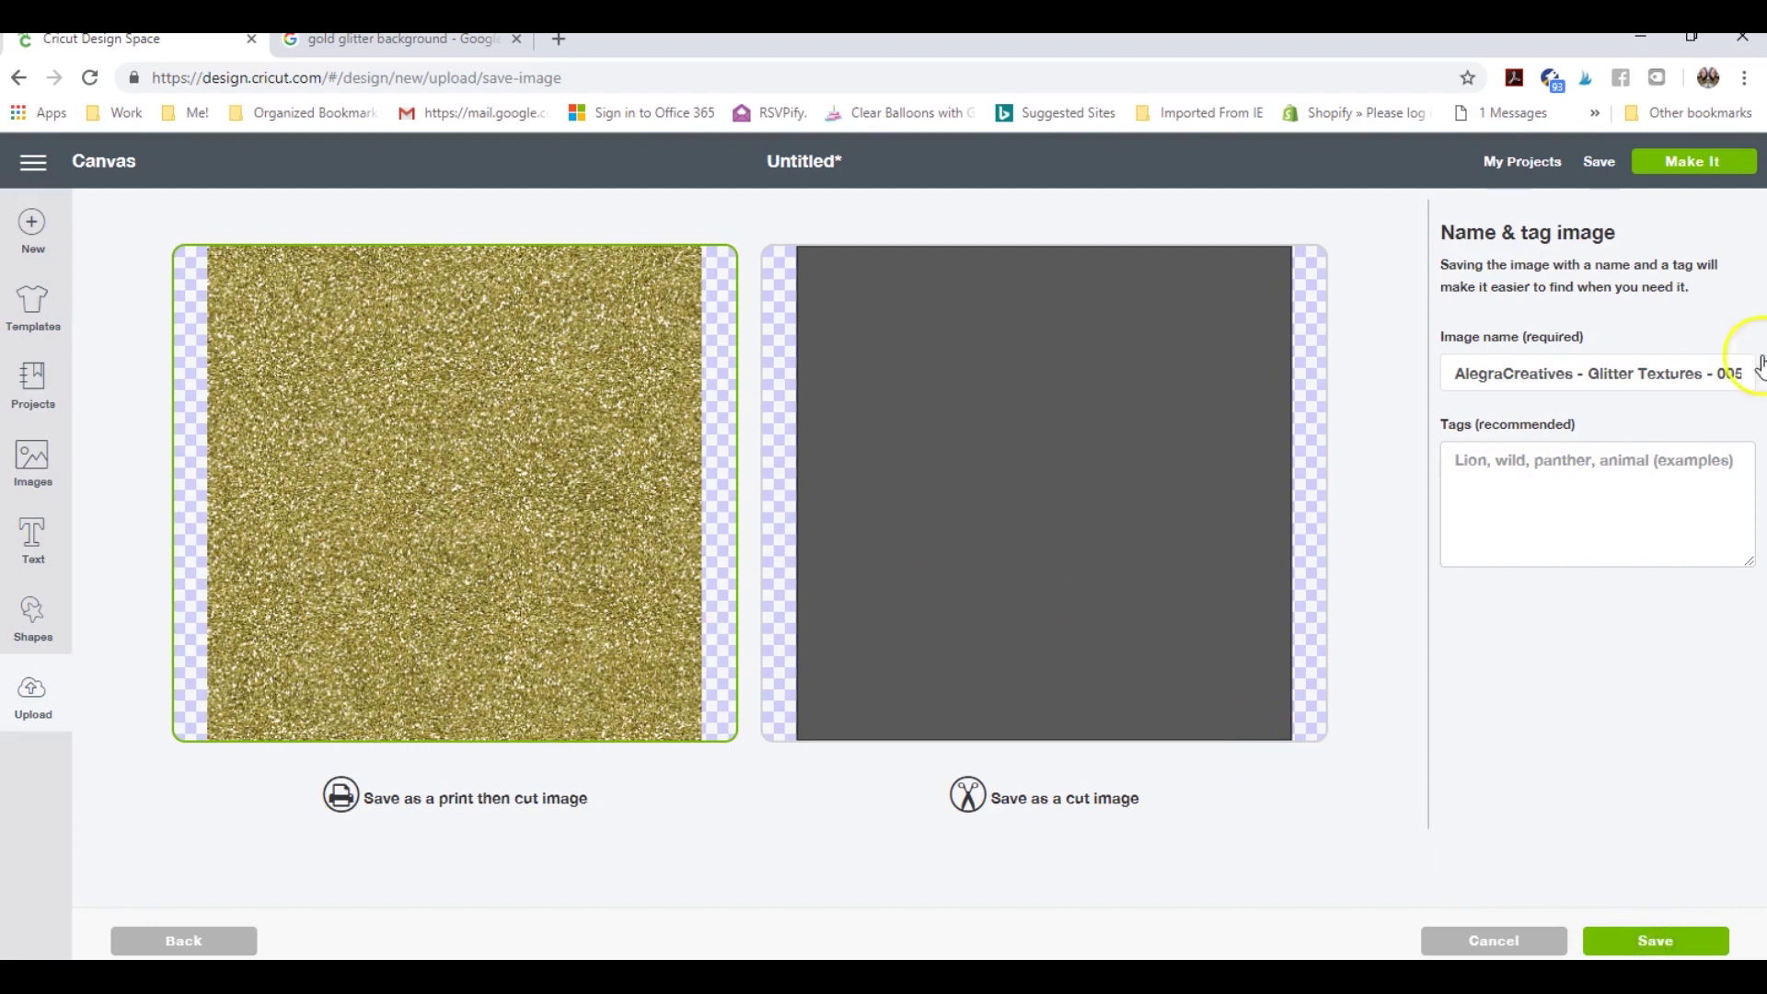
click(1631, 493)
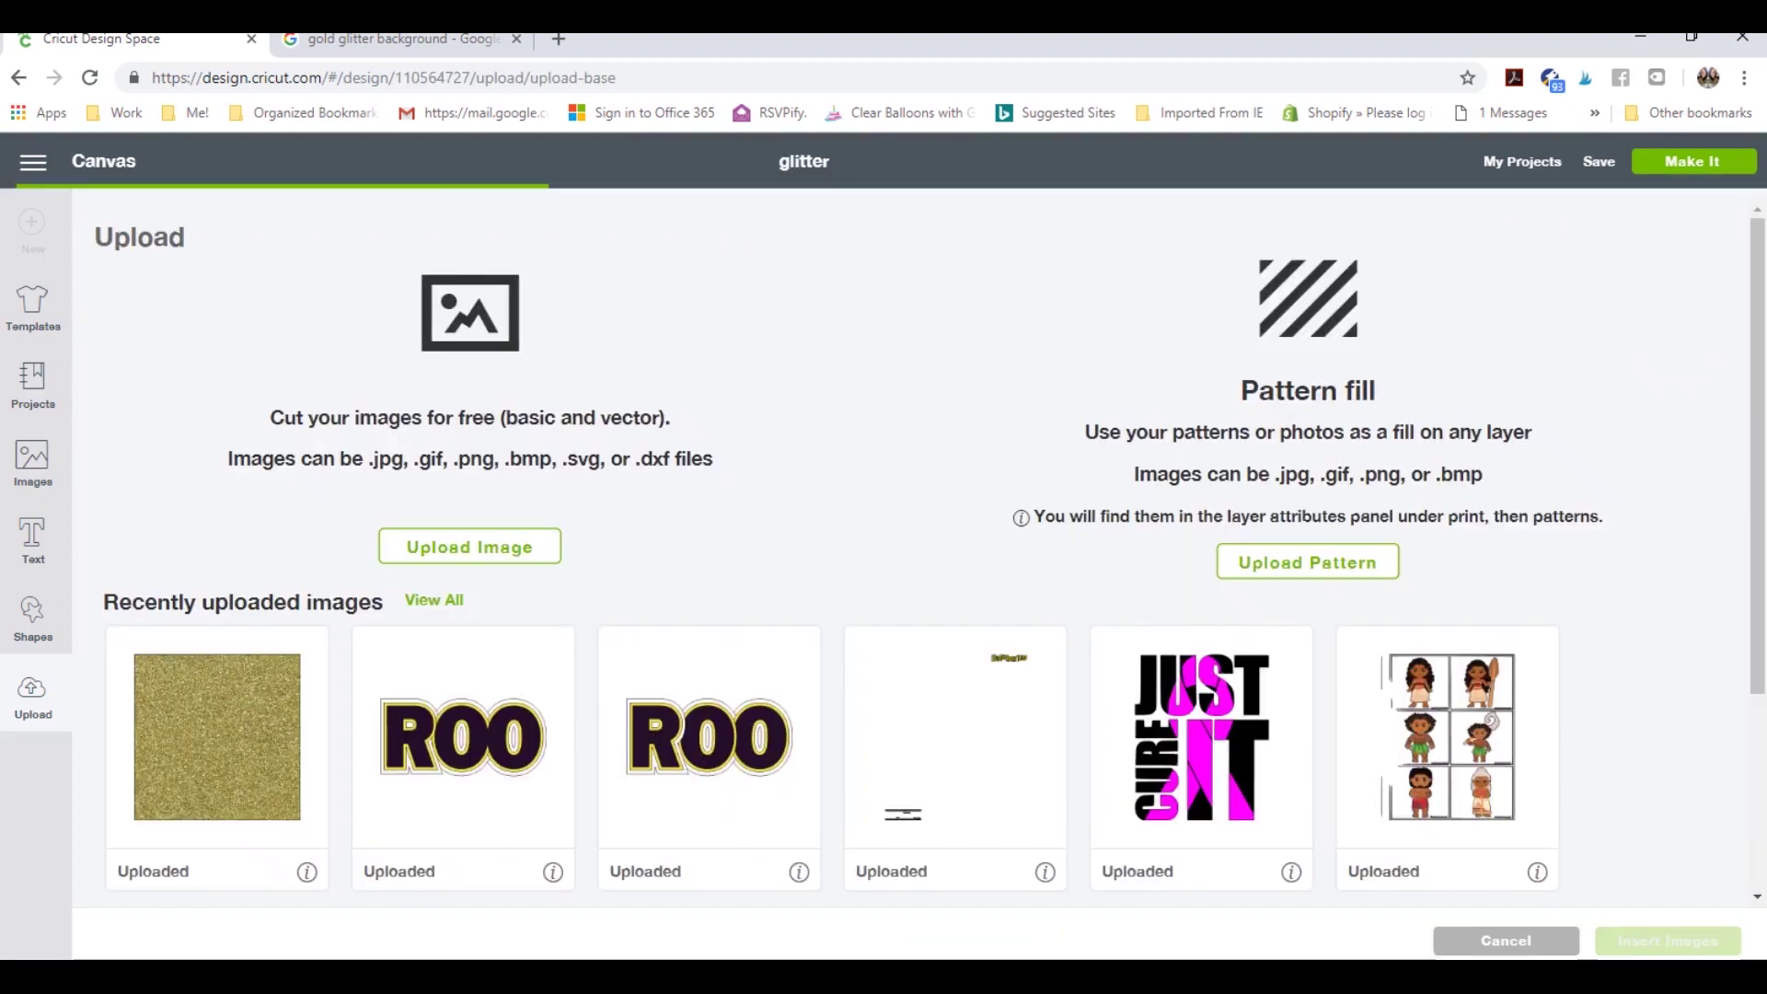
click(217, 768)
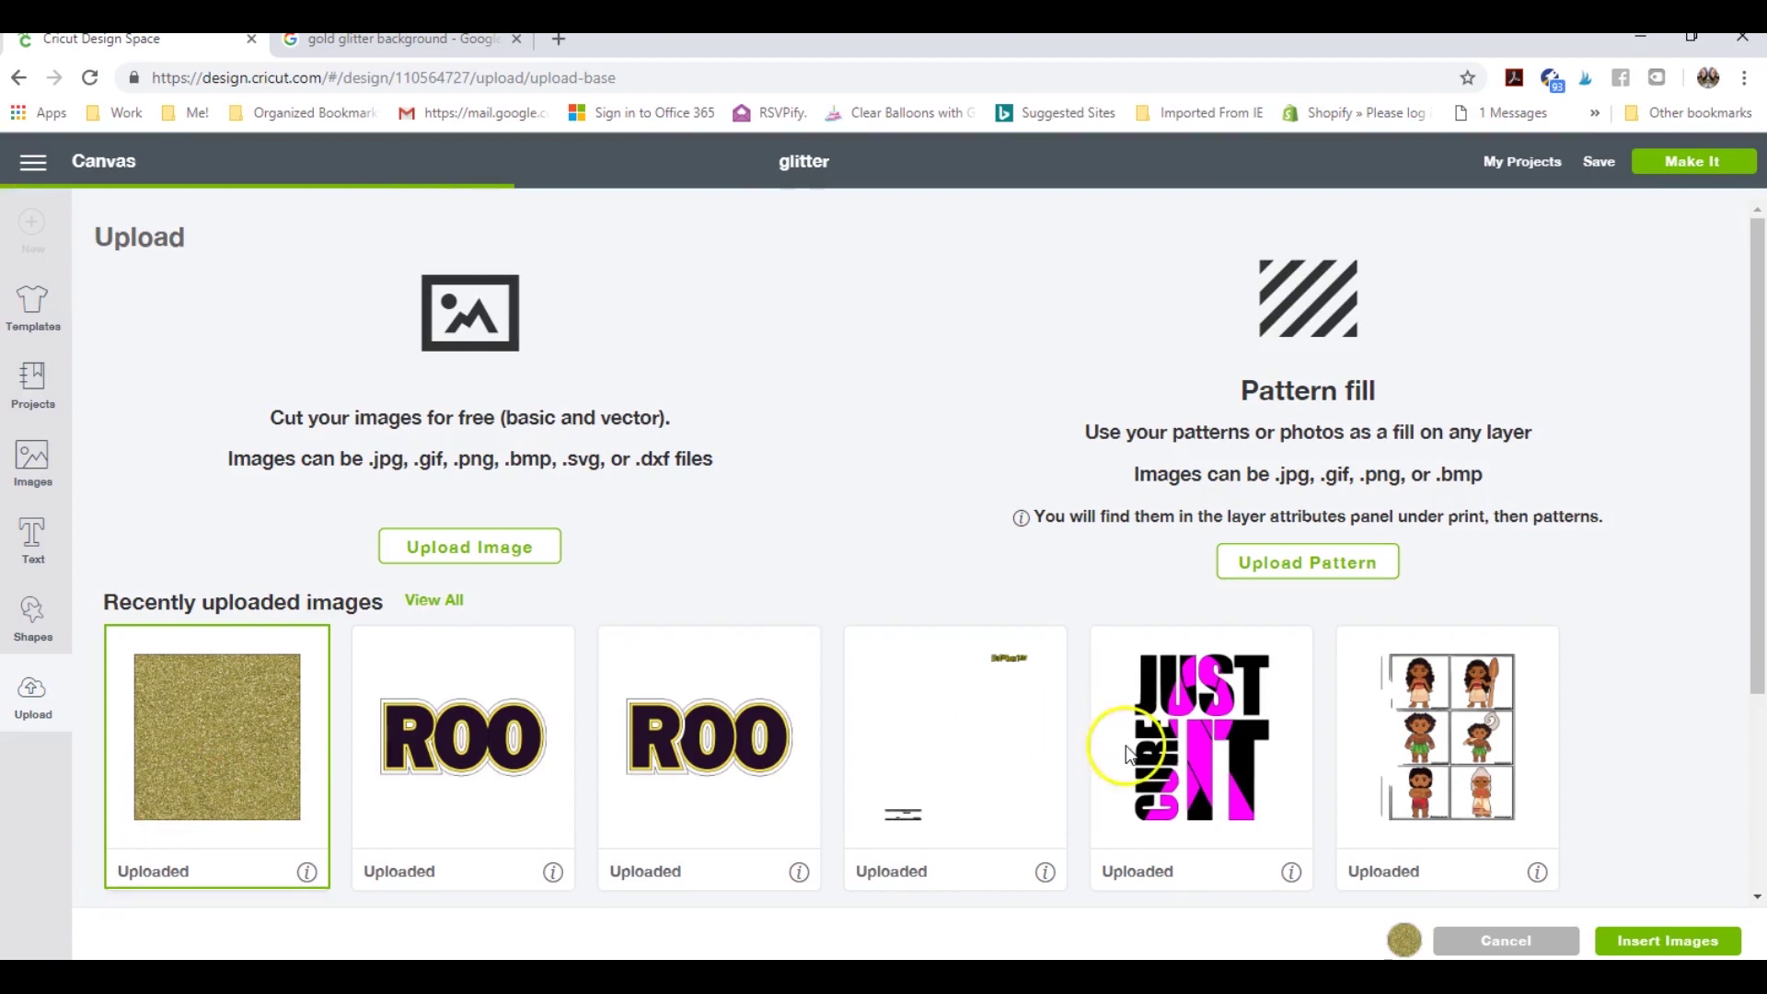
click(1606, 948)
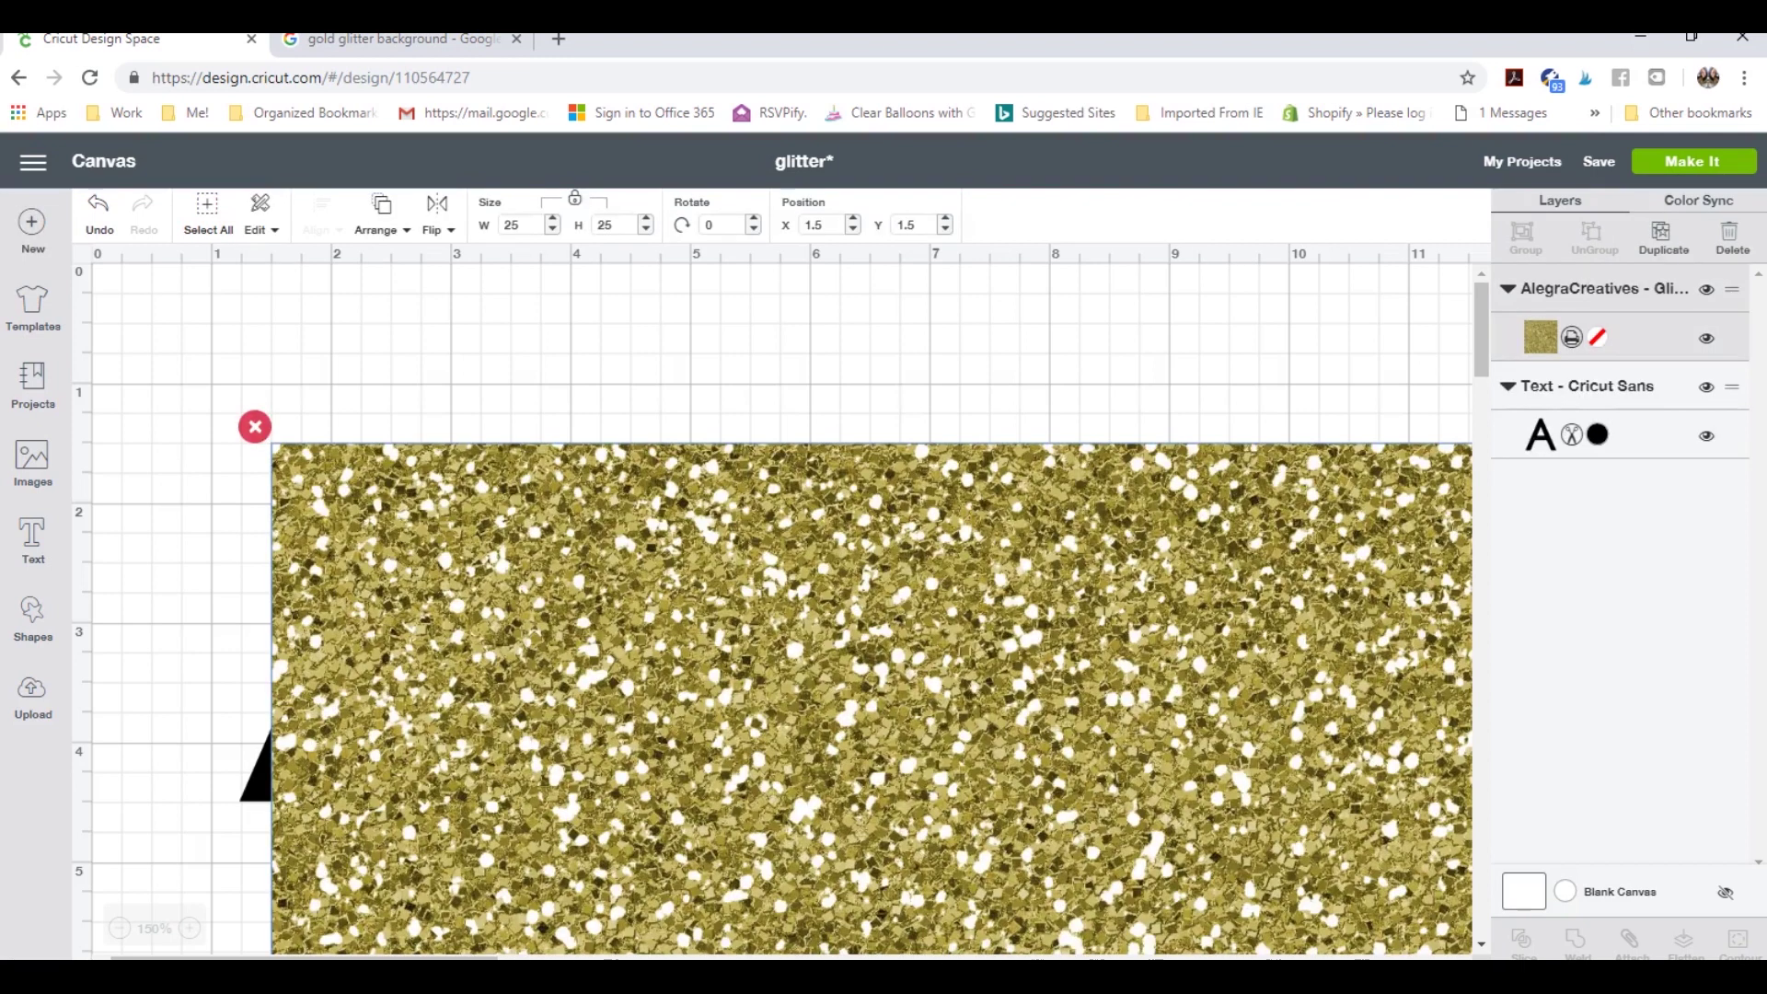
Move the glitter square to about X 1.14, Y 1.06 so it covers the text, and shrink it to about 16.5 by 16.5 inches.
drag(341, 793, 284, 730)
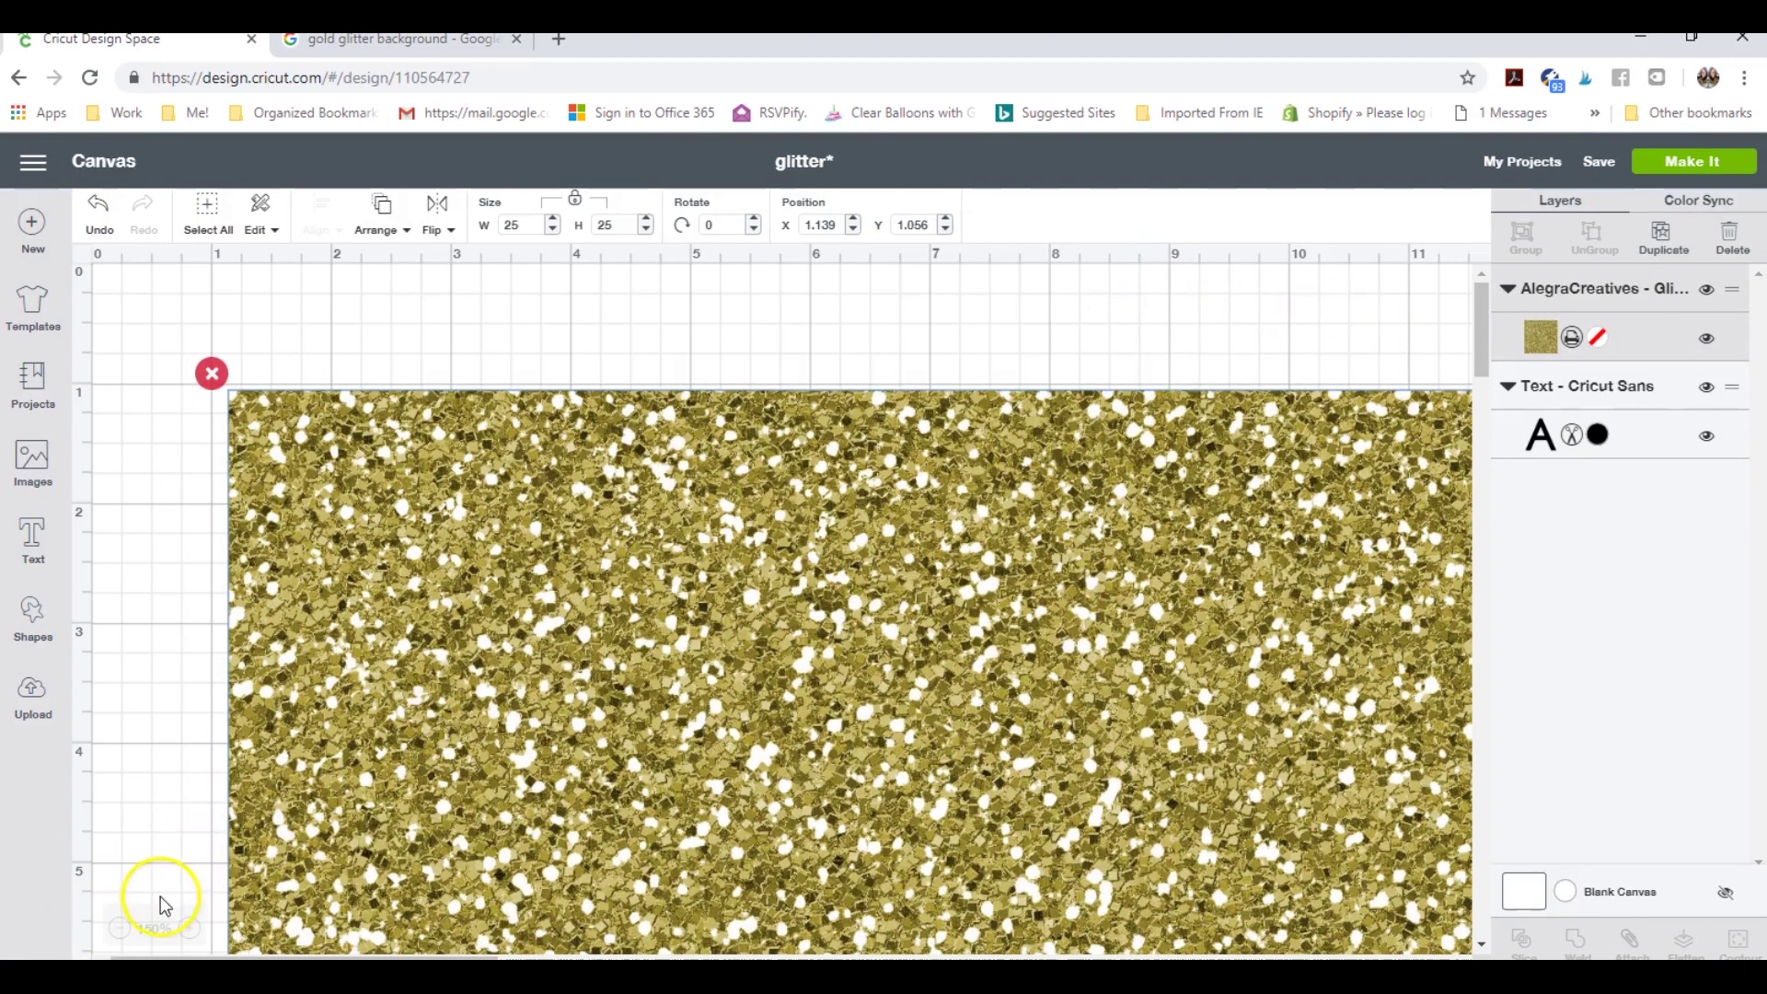
click(120, 928)
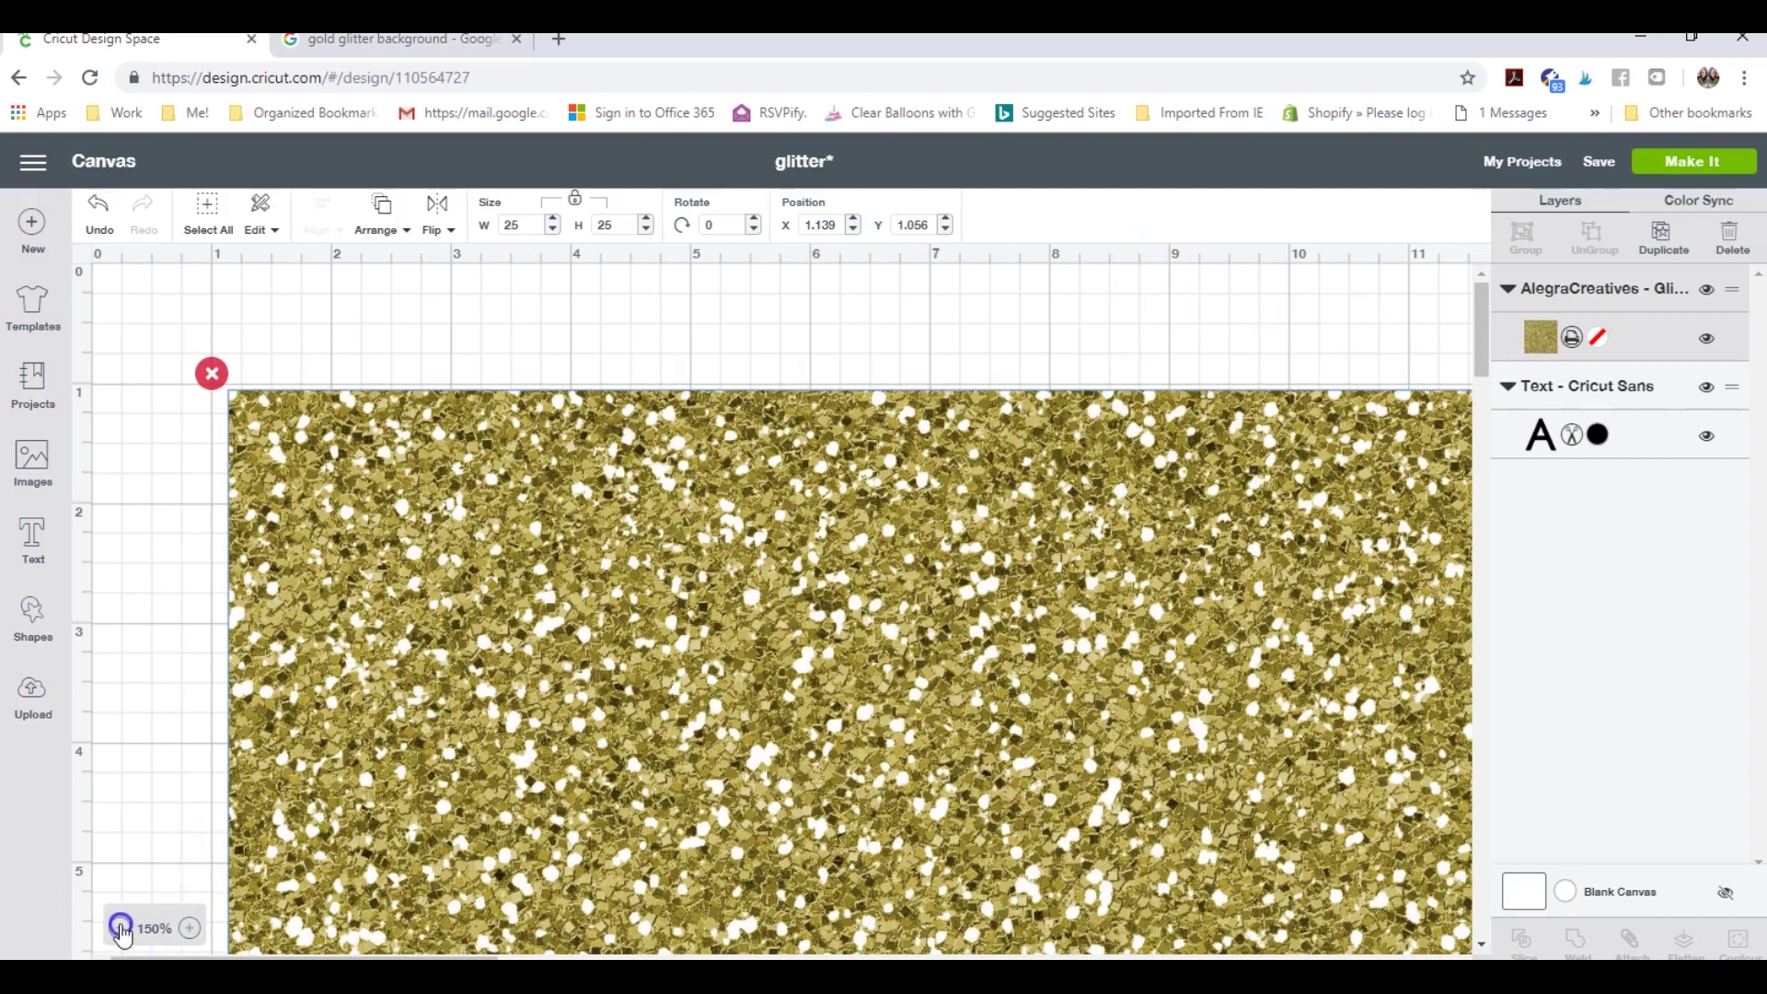
click(121, 927)
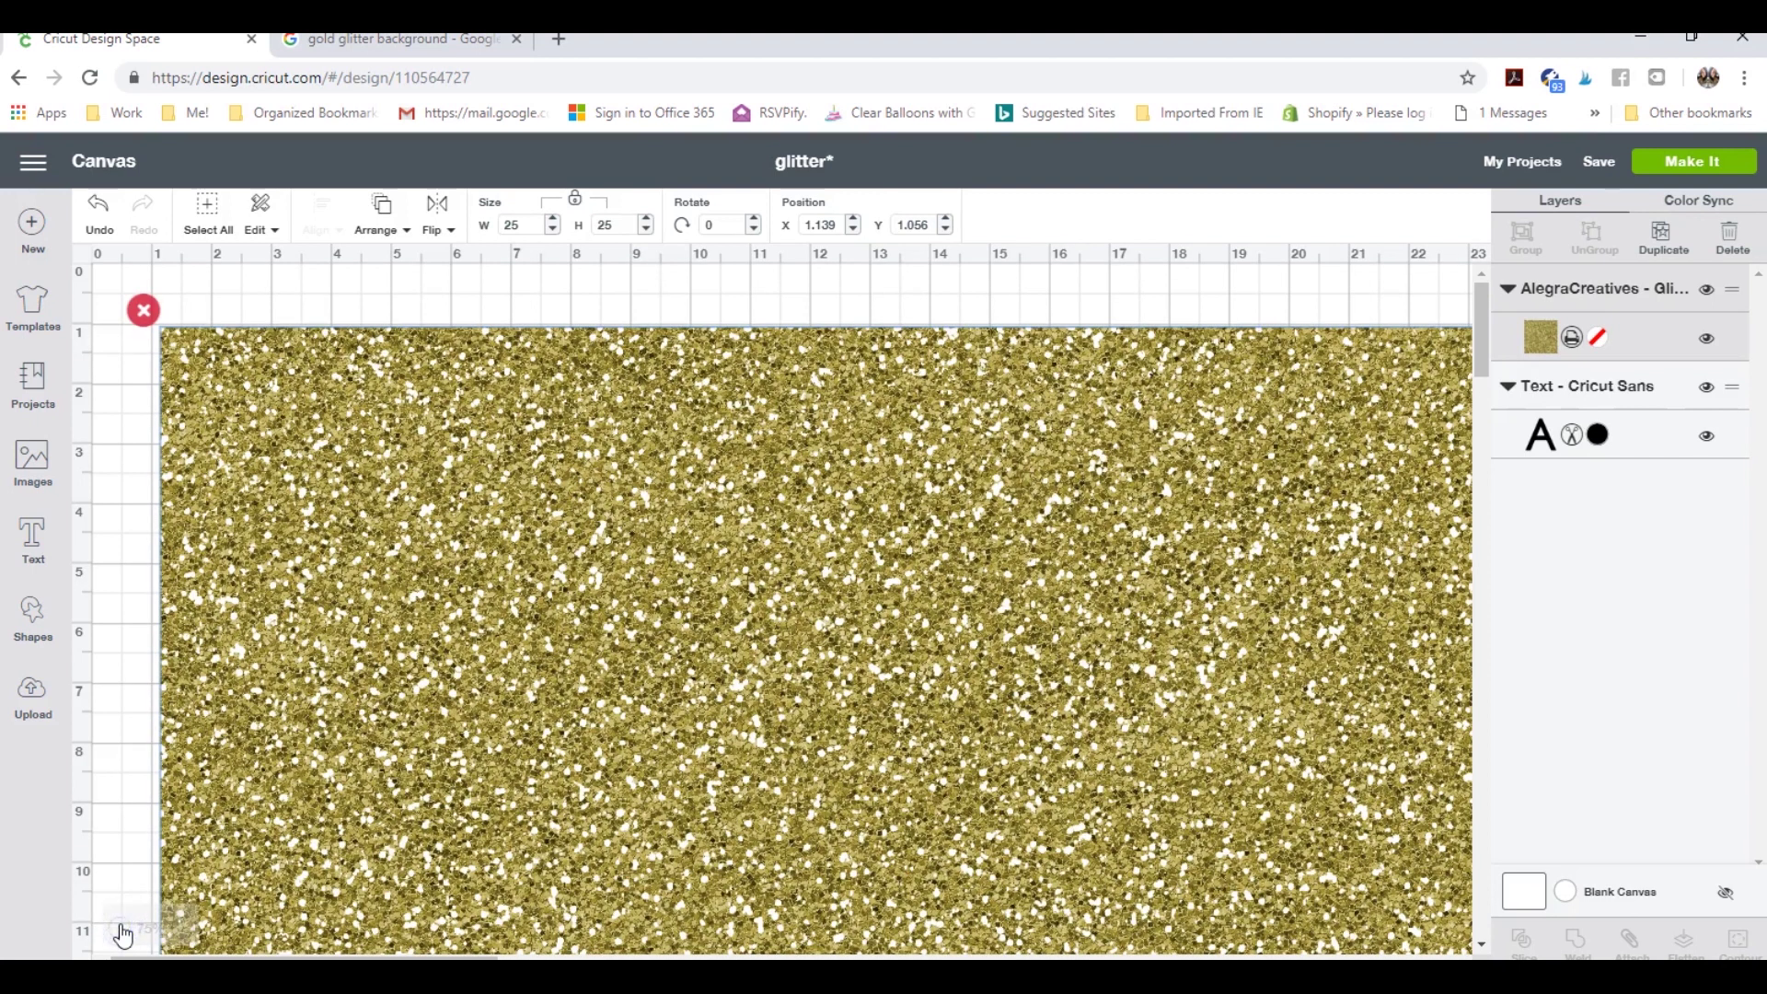
click(121, 928)
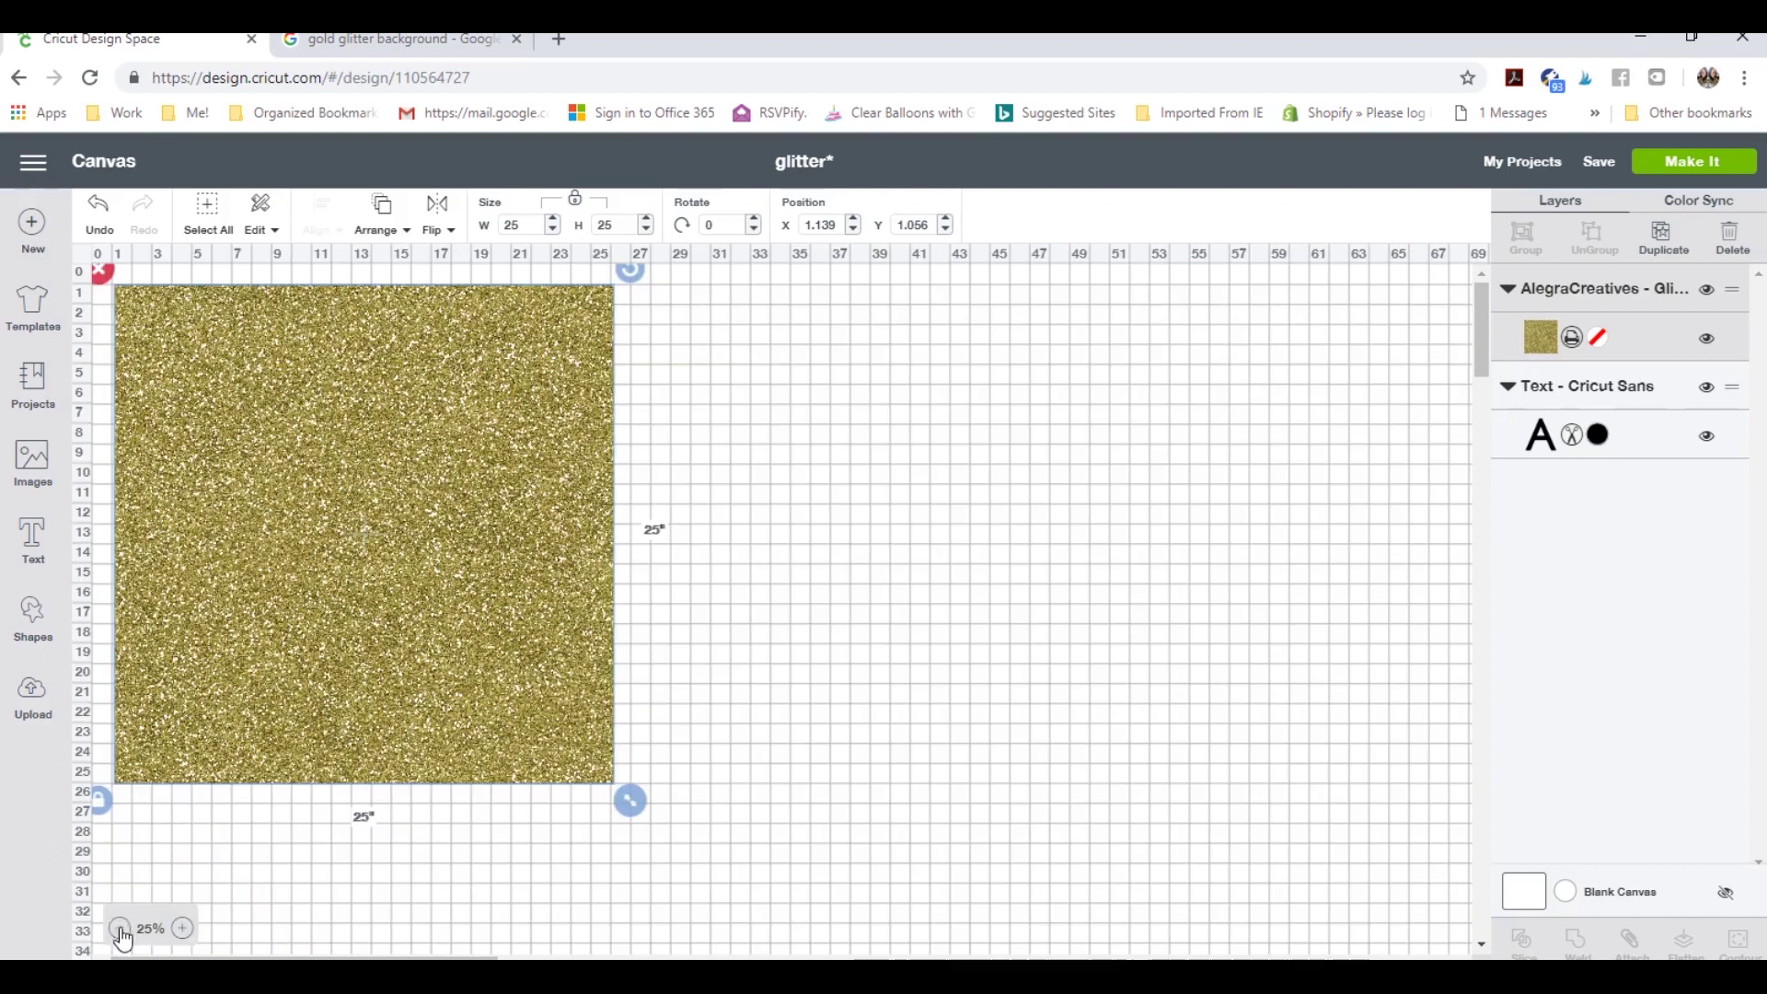
drag(631, 804, 466, 446)
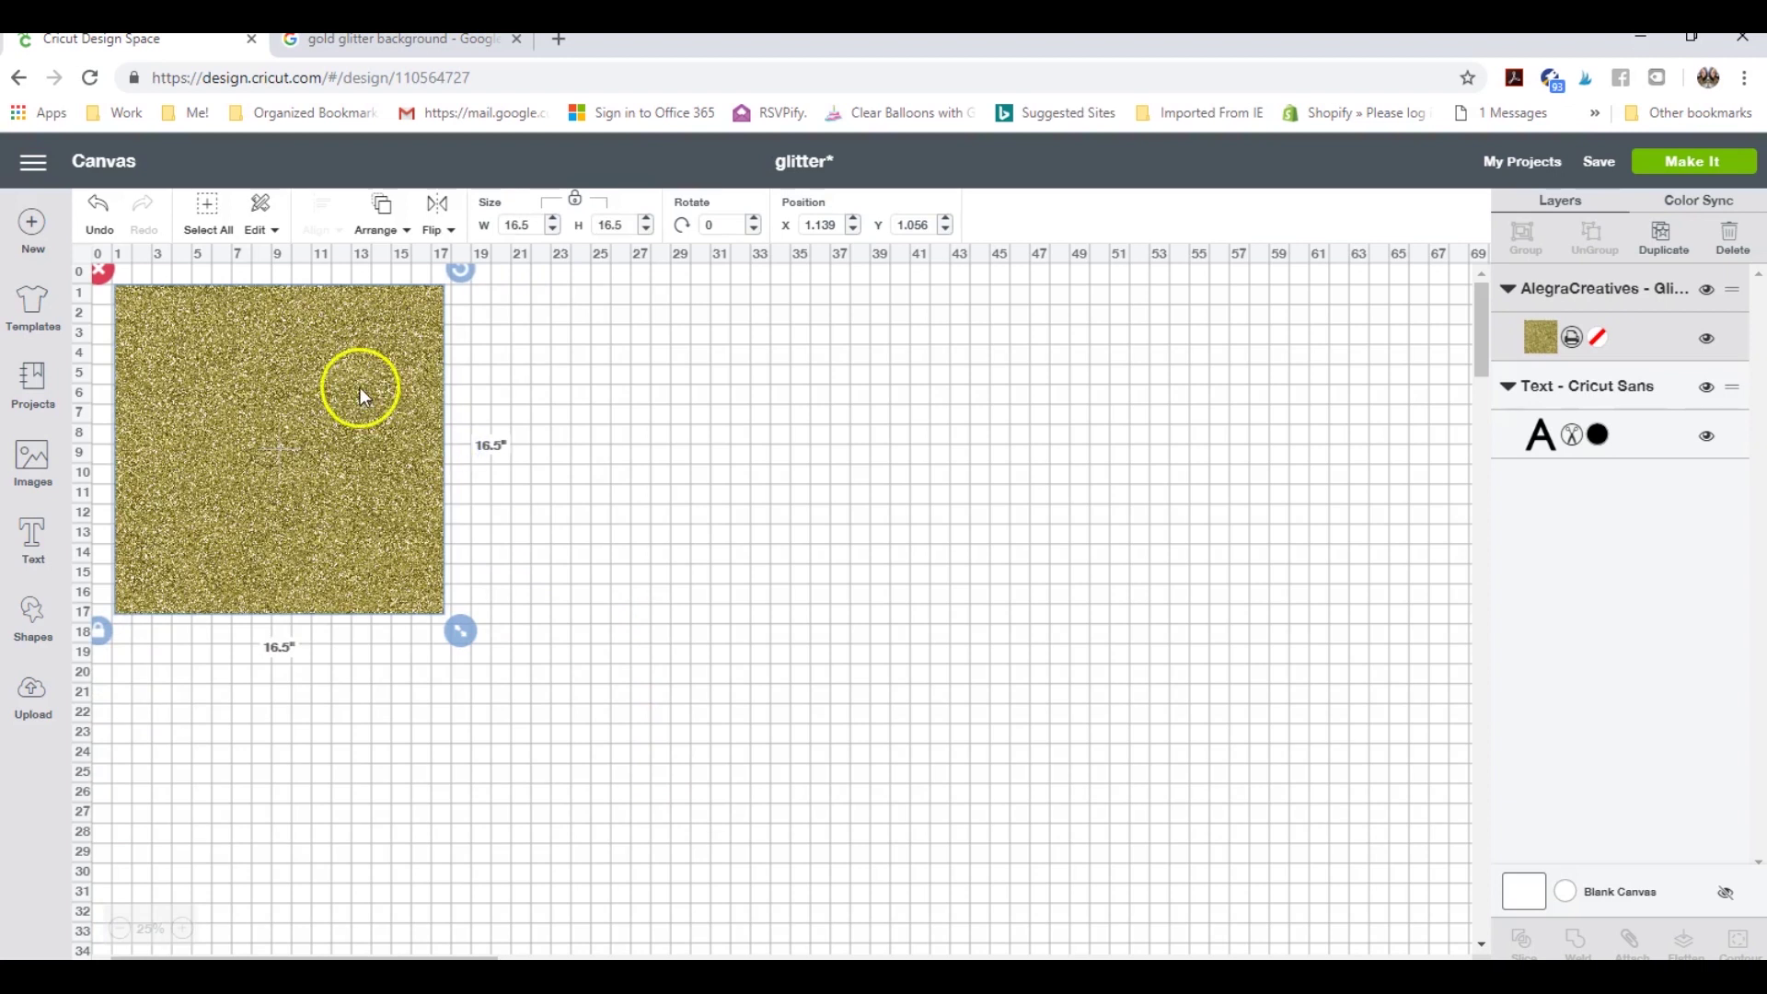
Select the glitter square together with the text beneath it and slice them.
drag(570, 727, 195, 266)
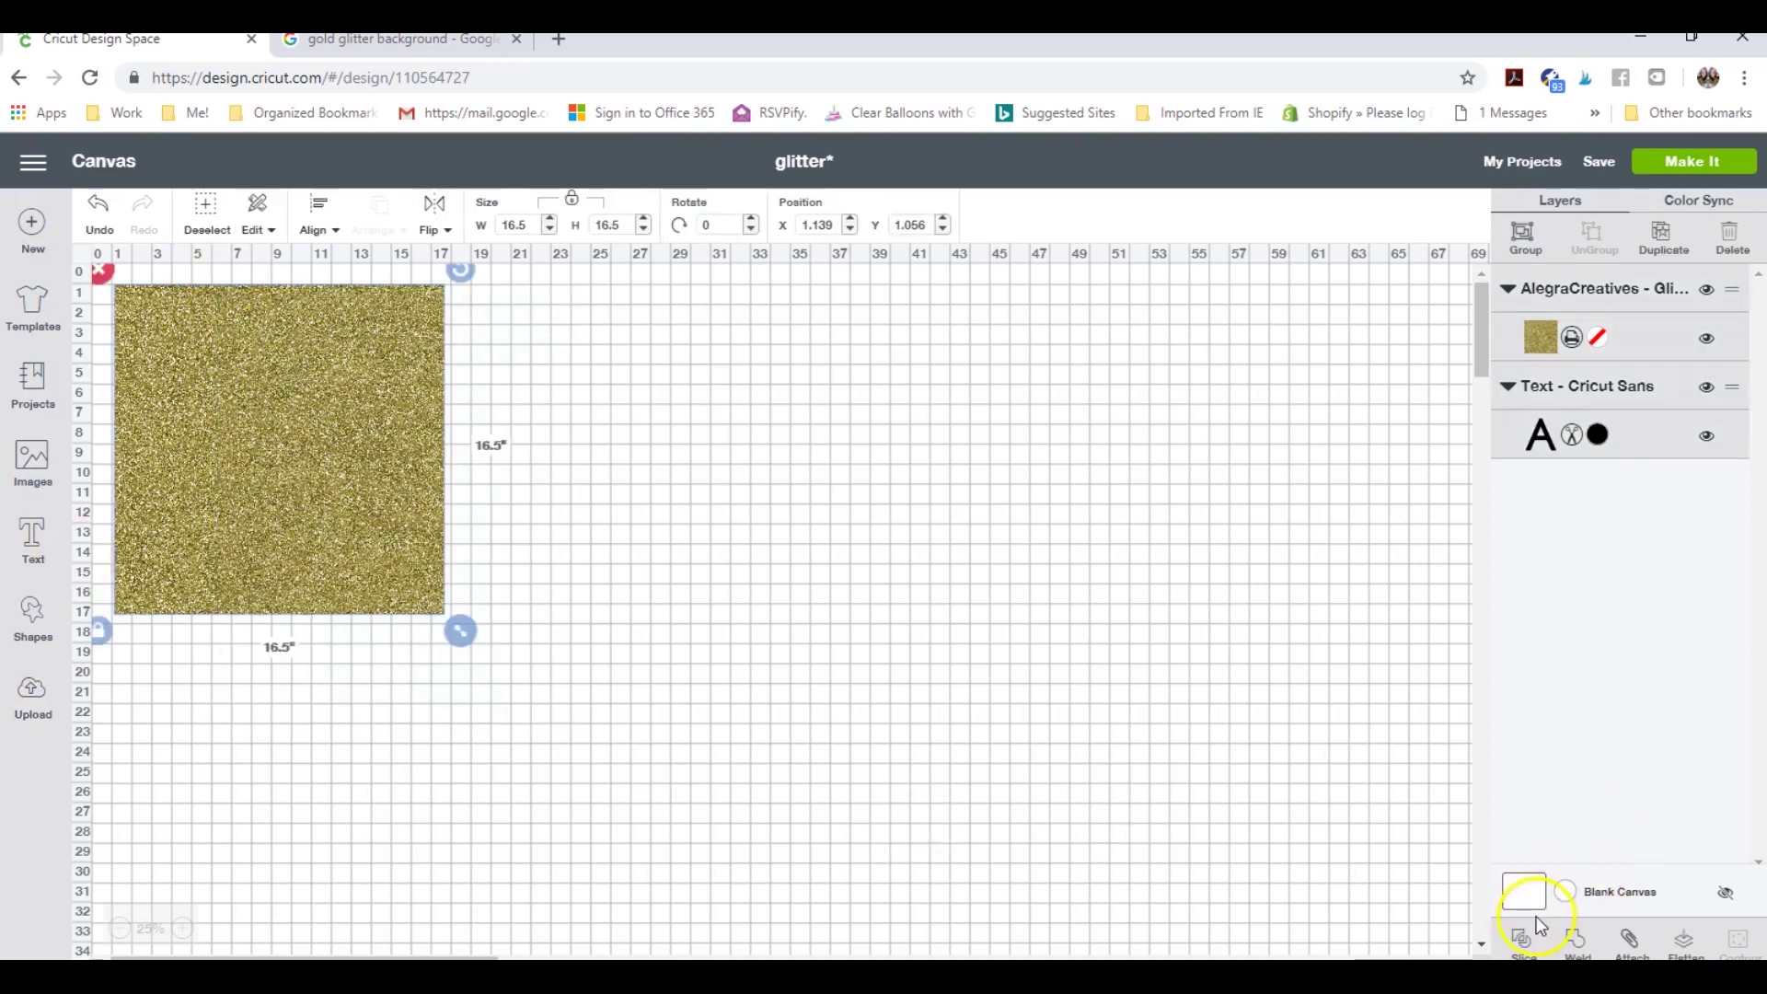
click(1575, 938)
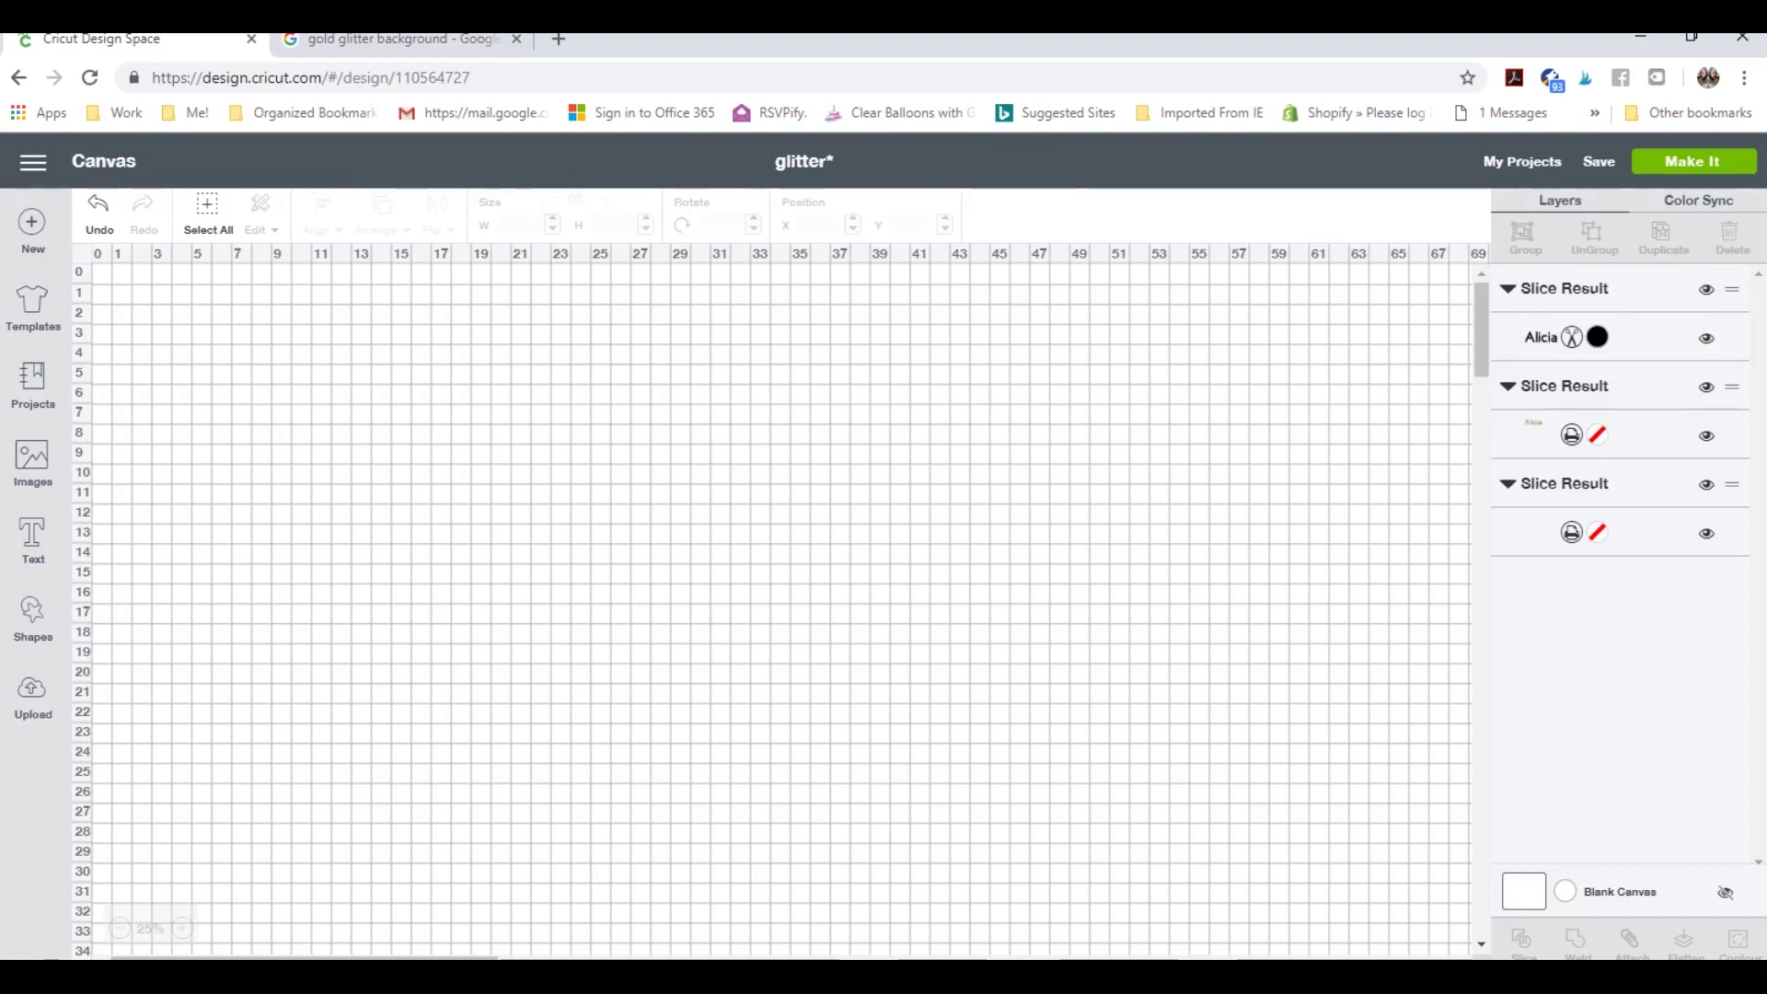
Separate the slice results, placing the glitter square at about X 18.25, Y 13.5 and the glitter text at about X 5.8, Y 6.9.
click(622, 697)
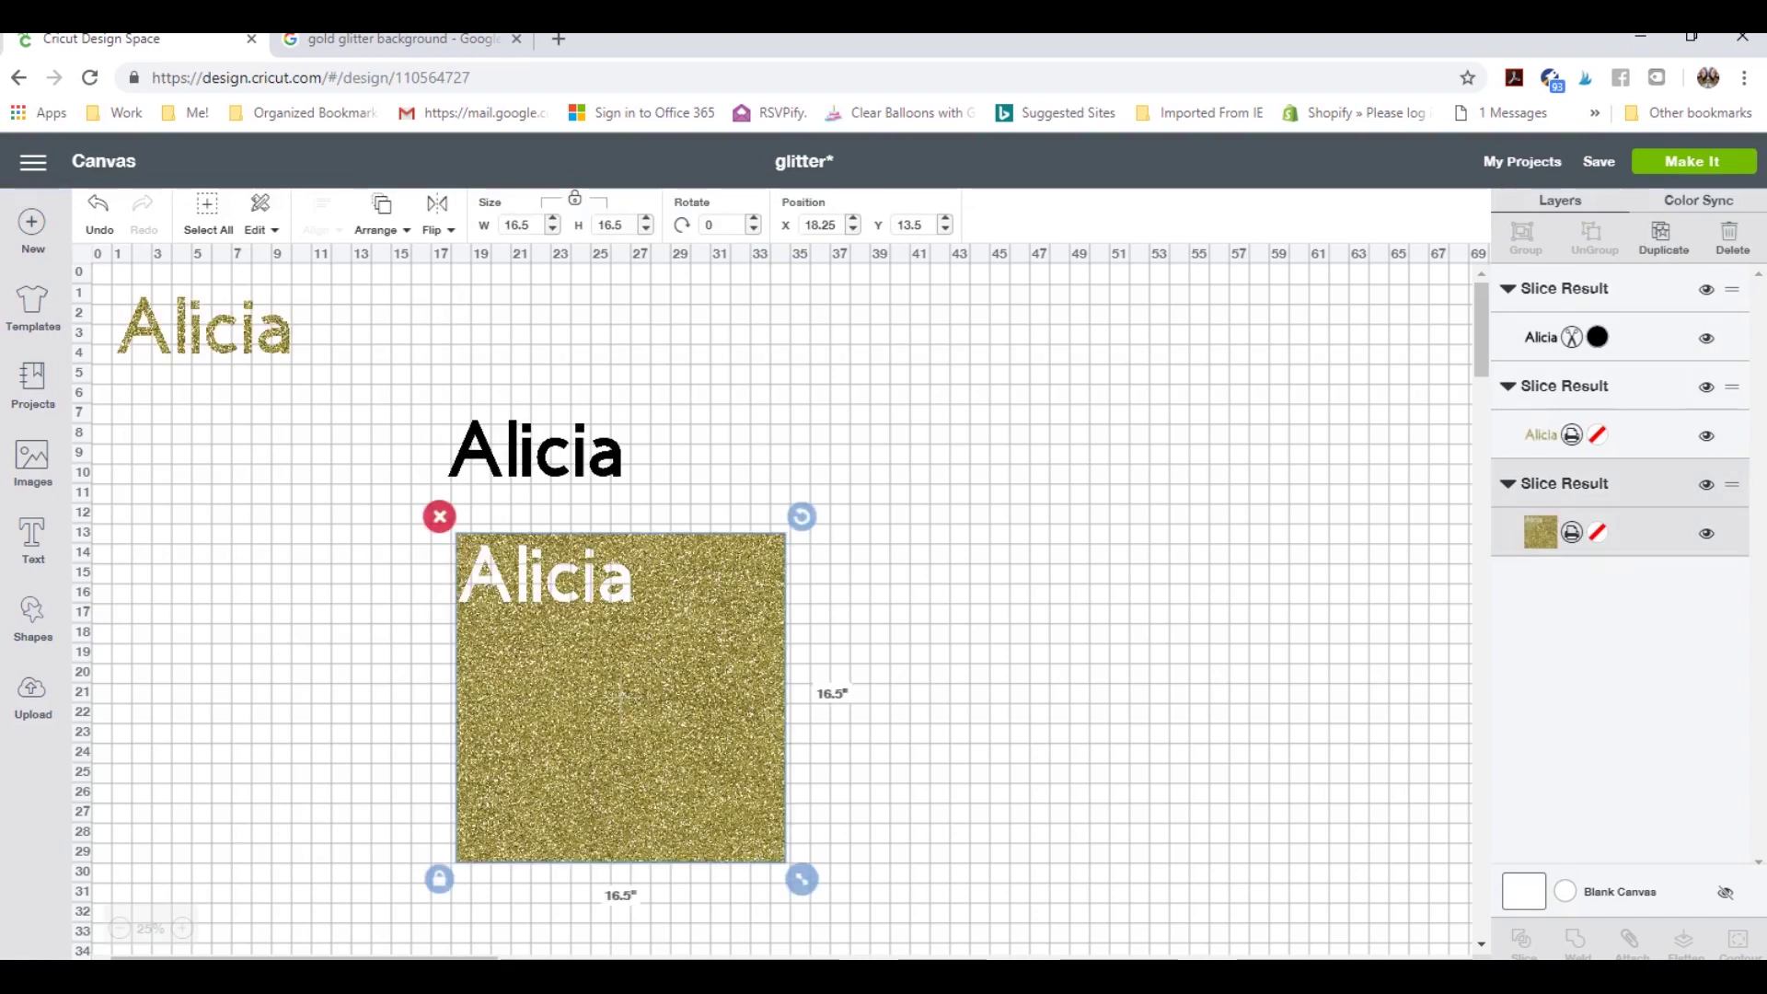
click(188, 346)
drag(224, 392, 276, 432)
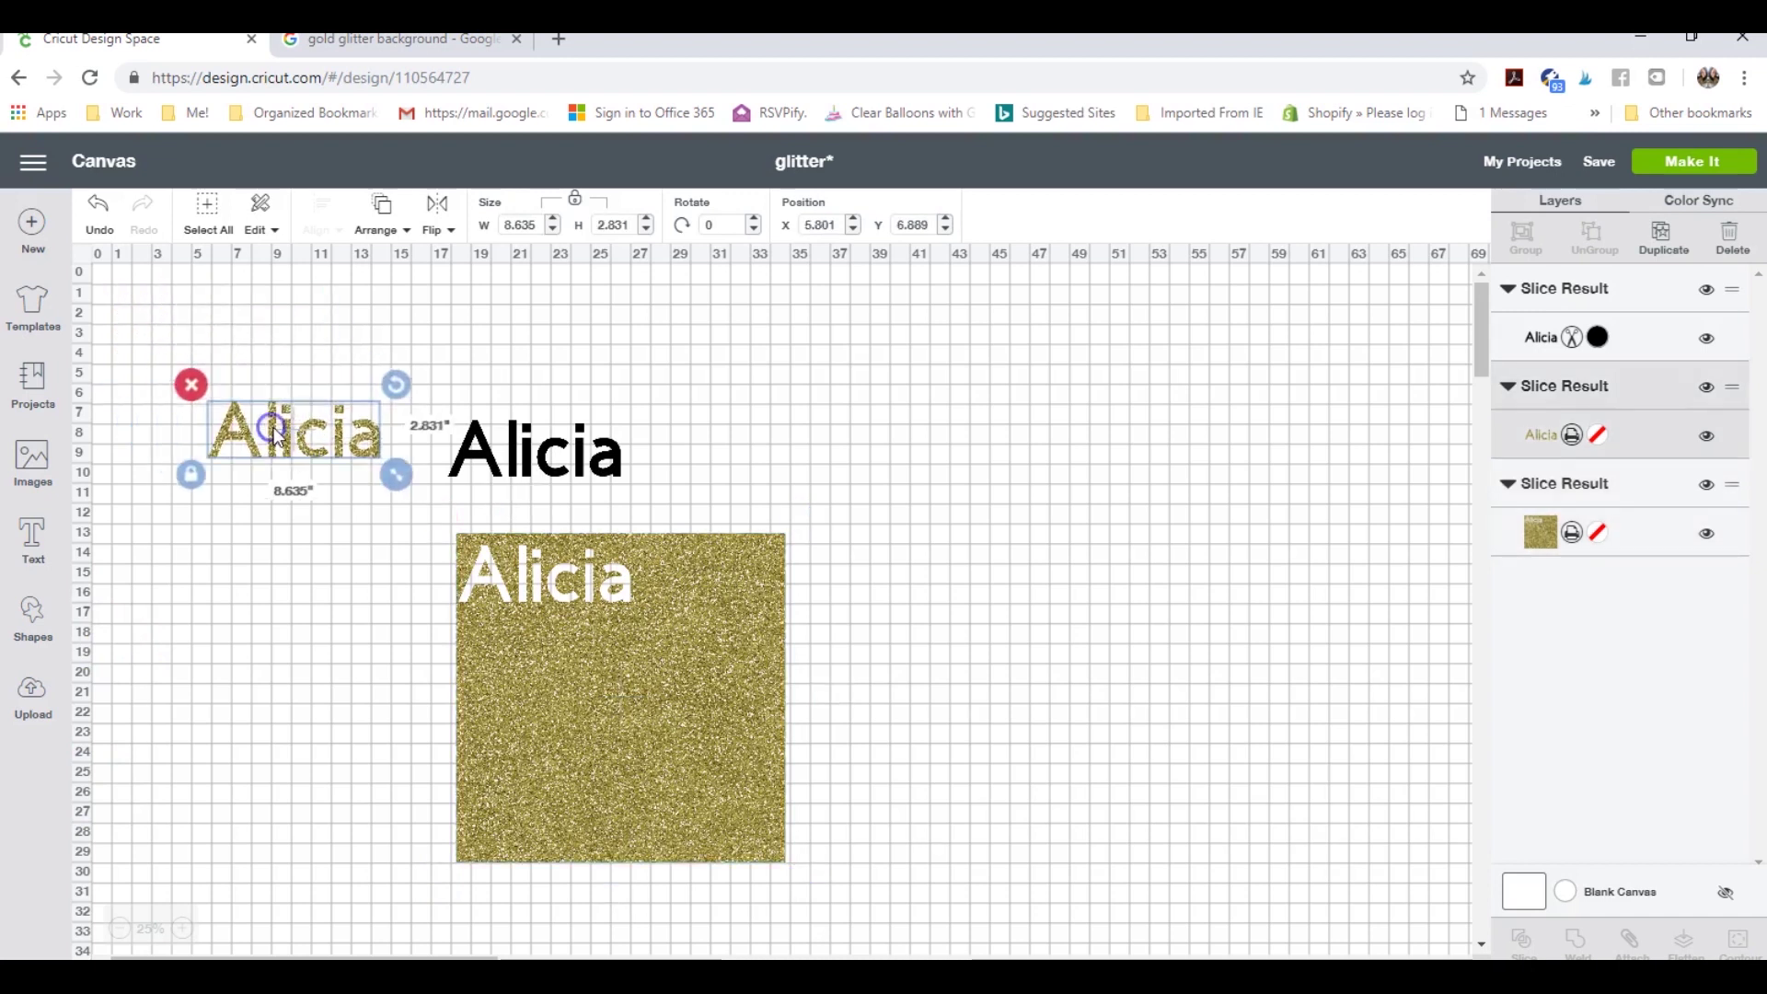
click(31, 610)
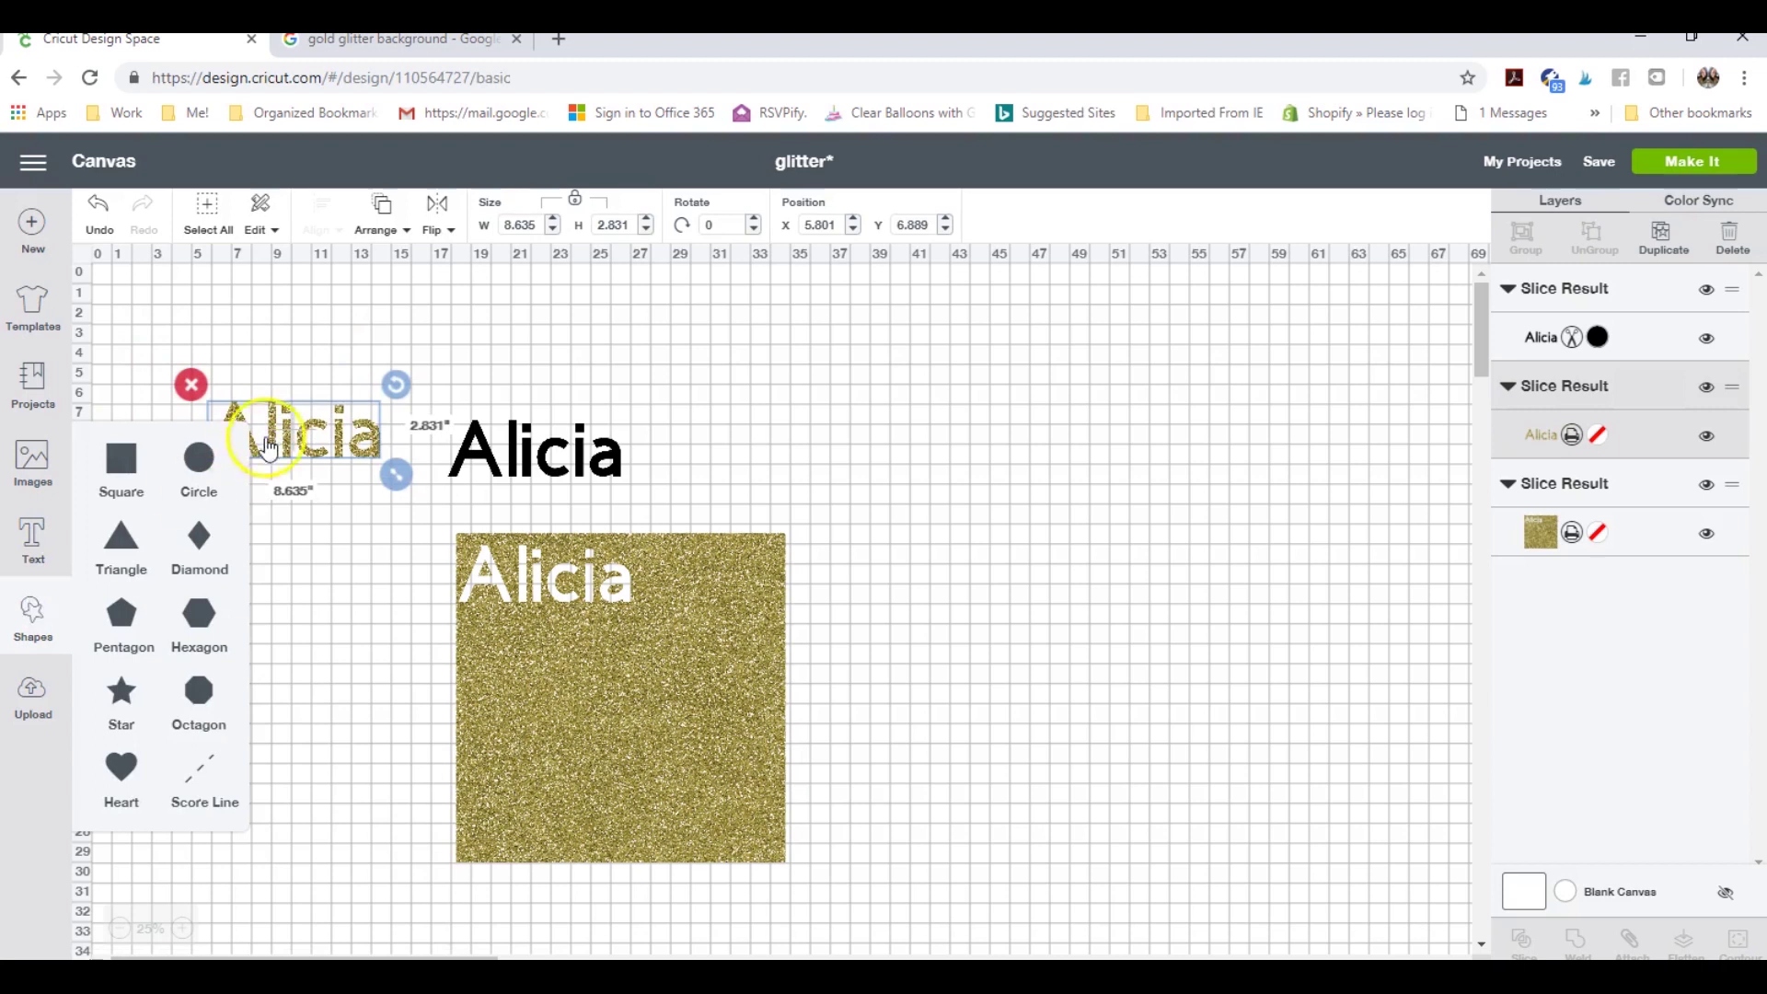
click(419, 377)
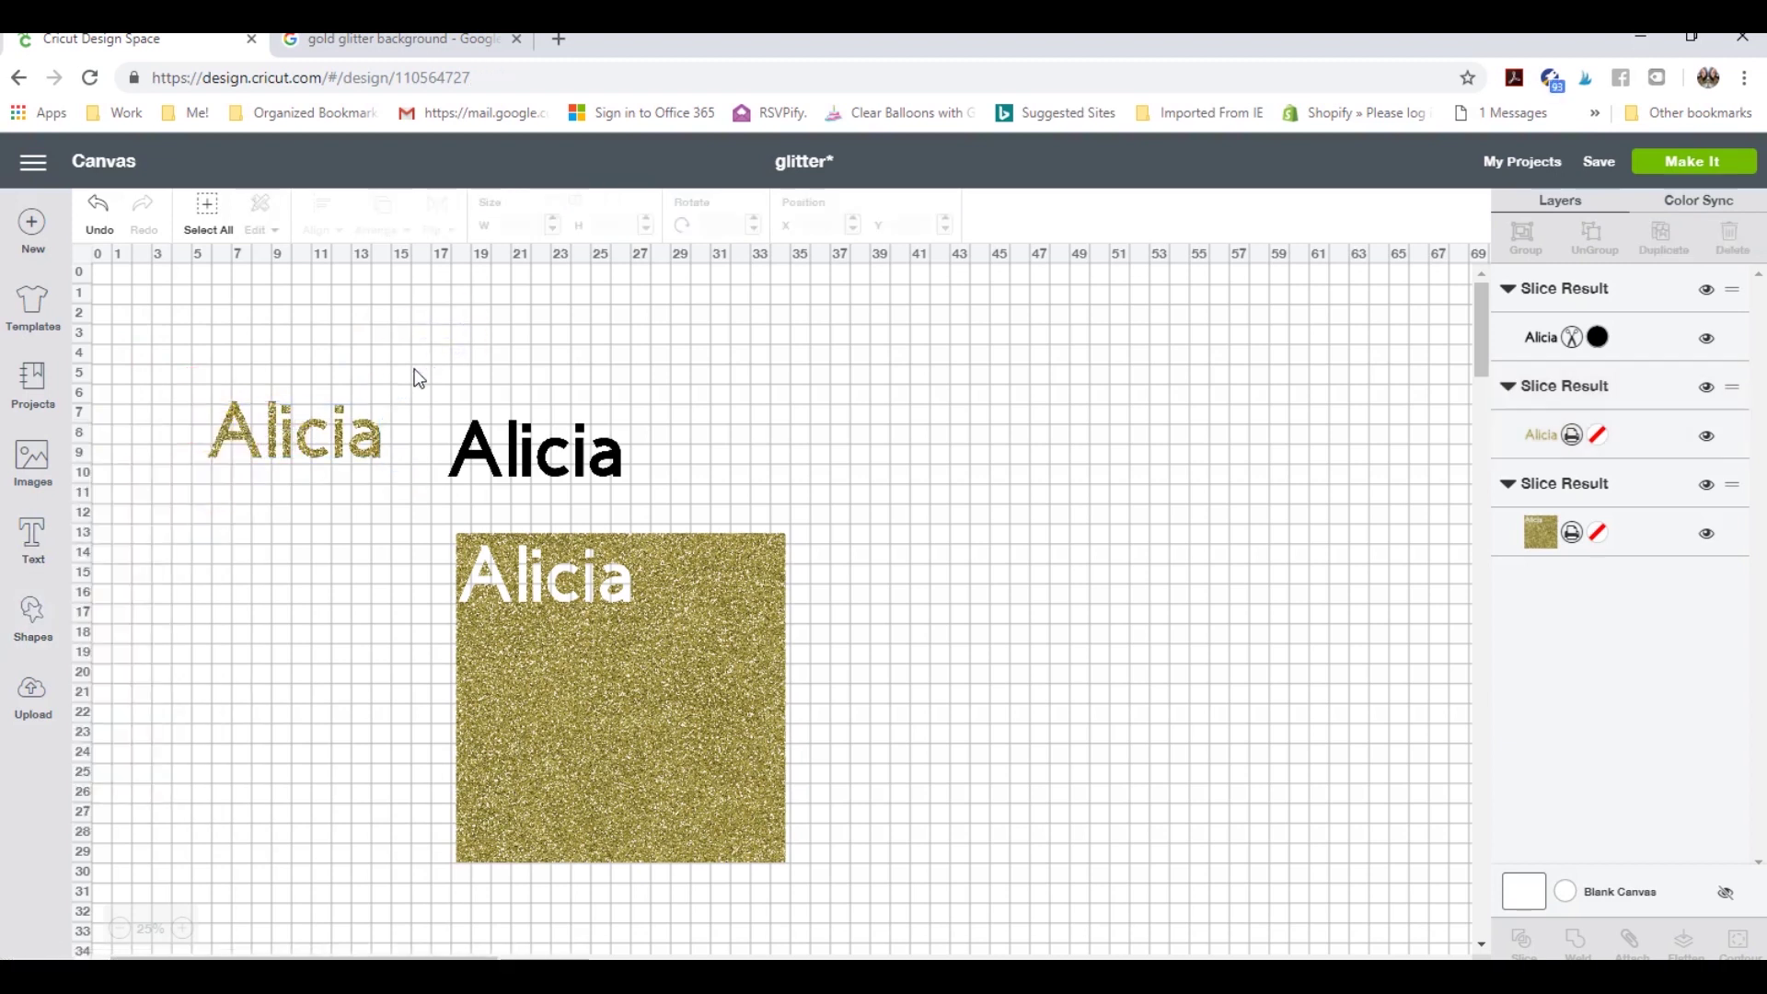